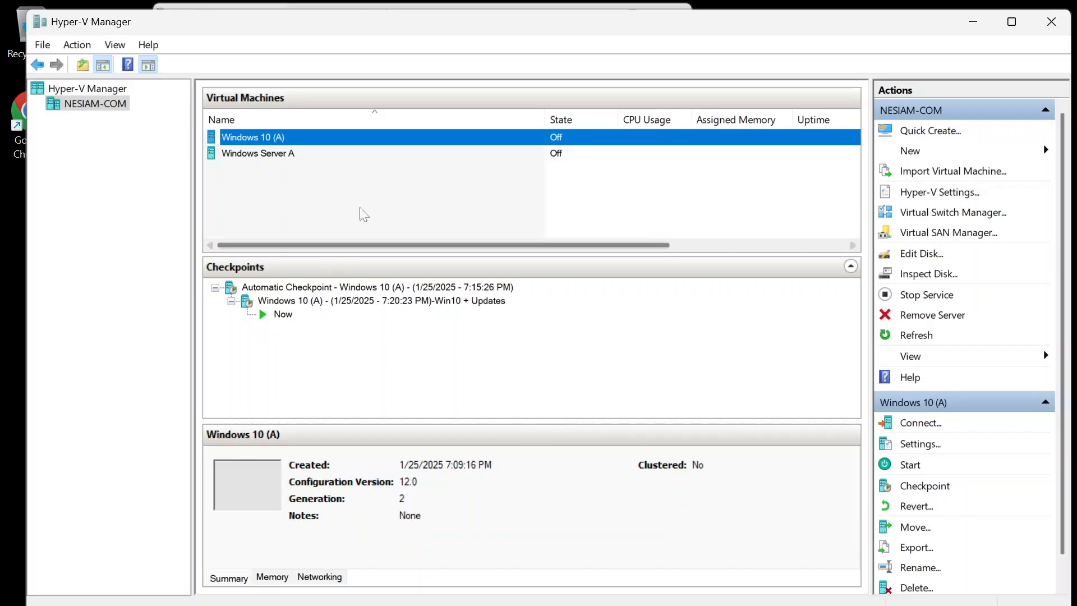
Step: Review the hardware settings of the Windows 10 (A) virtual machine and close them without changes
right_click(382, 146)
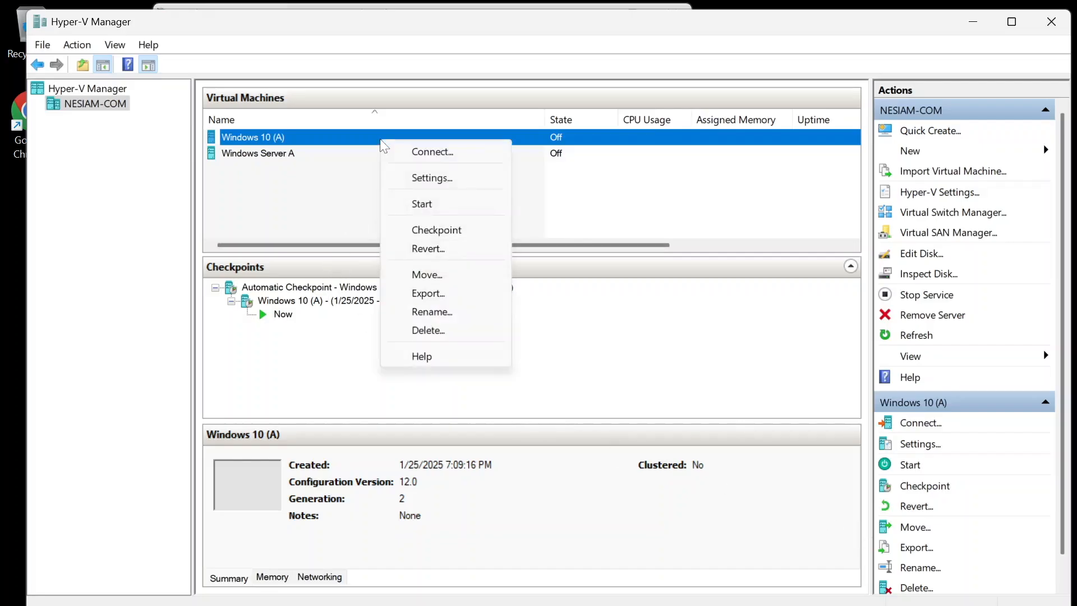
left_click(446, 178)
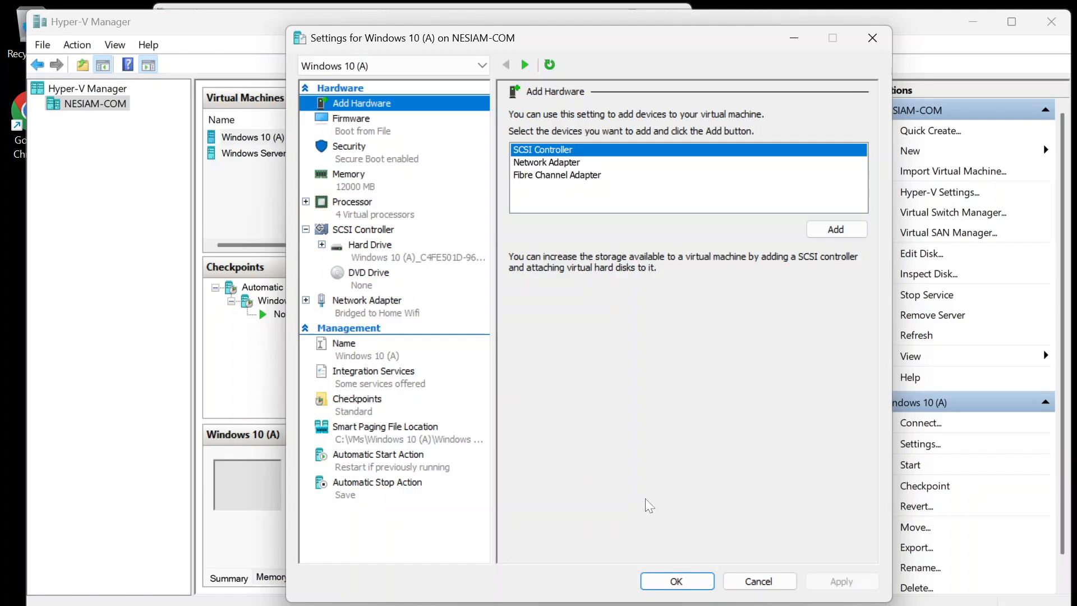
left_click(753, 584)
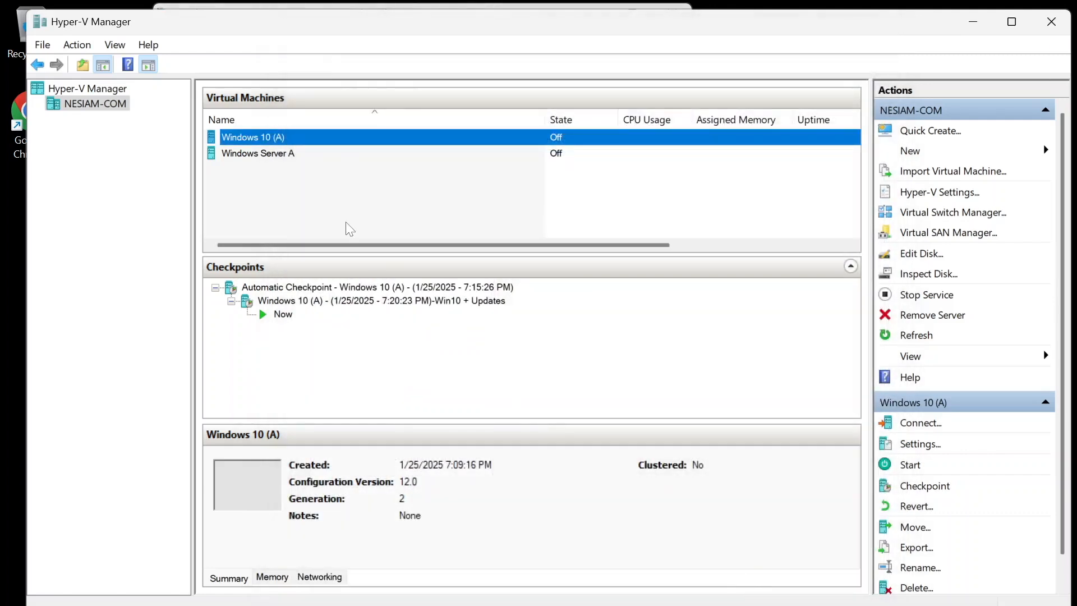
Step: Delete the automatic checkpoint and the Win10 + Updates checkpoint of the Windows 10 (A) virtual machine
right_click(347, 287)
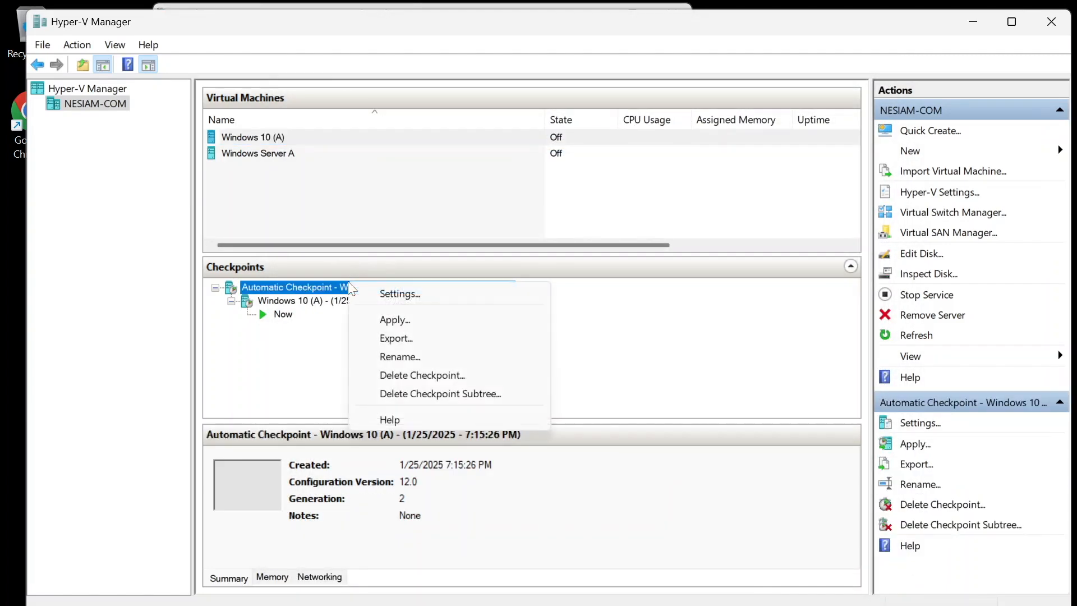
left_click(440, 376)
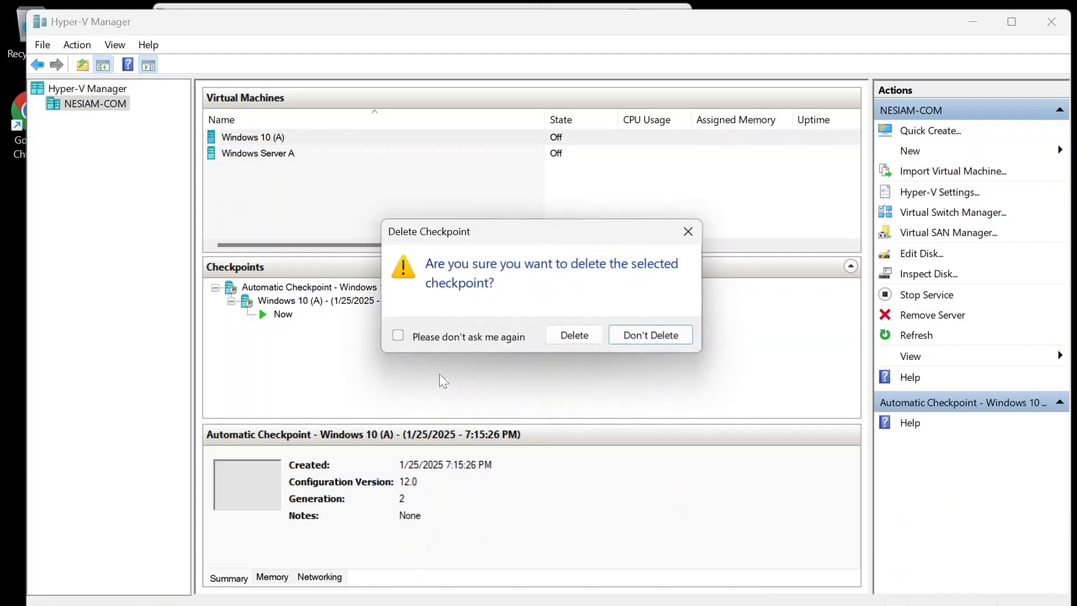
left_click(584, 339)
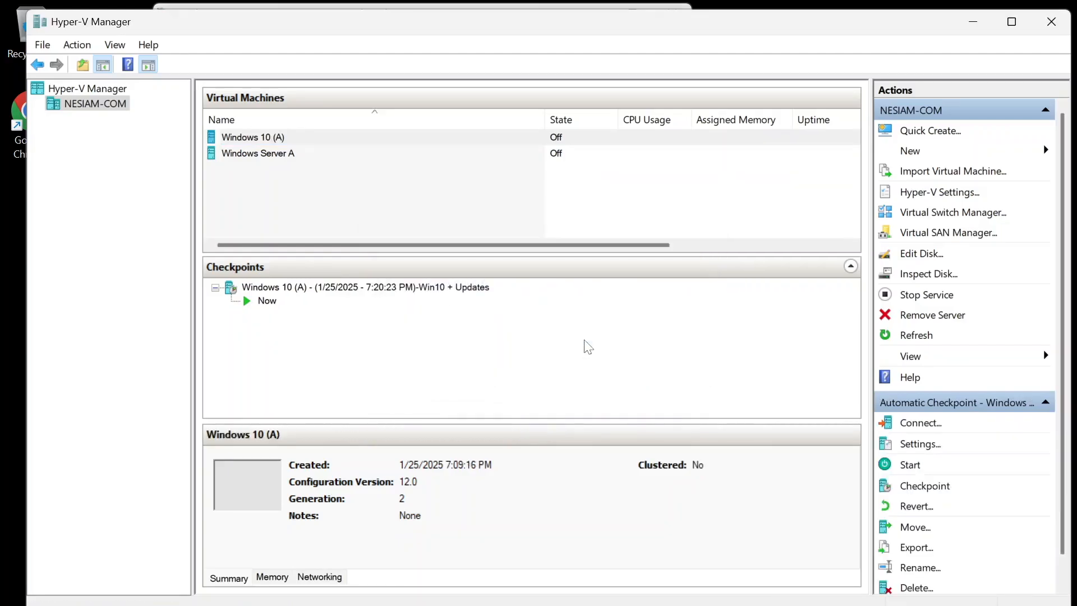
right_click(467, 287)
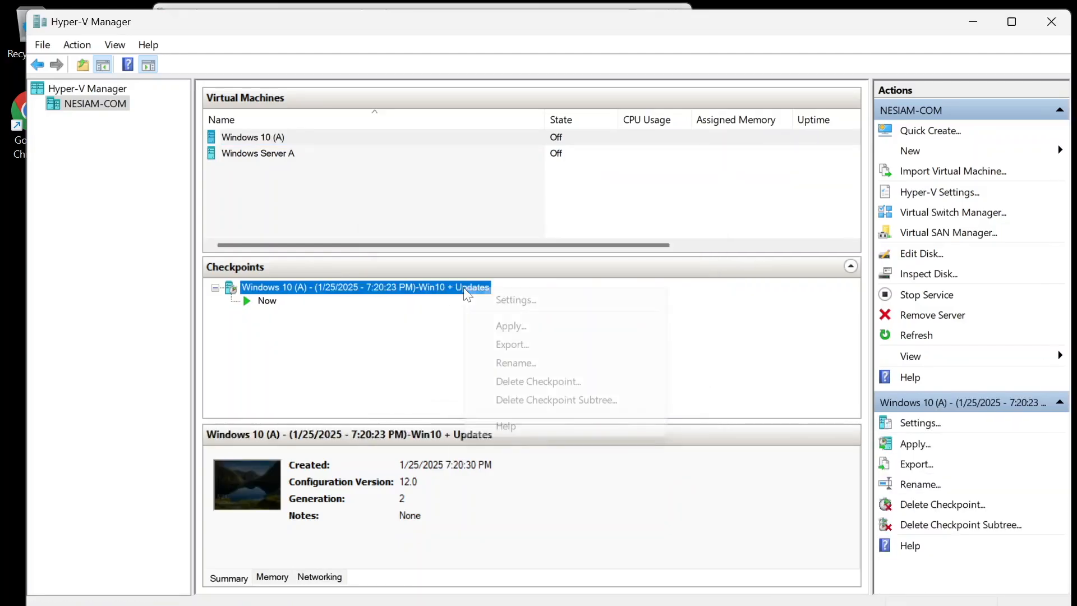
left_click(537, 377)
left_click(585, 337)
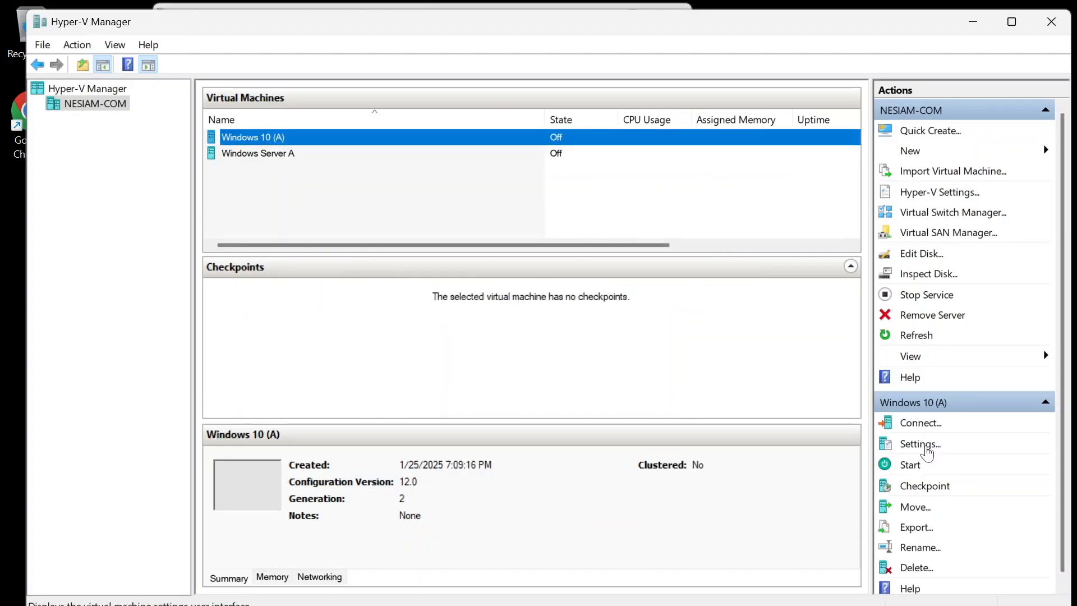
Step: Expand the virtual hard disk of the Windows 10 (A) virtual machine to 41 GB
left_click(925, 451)
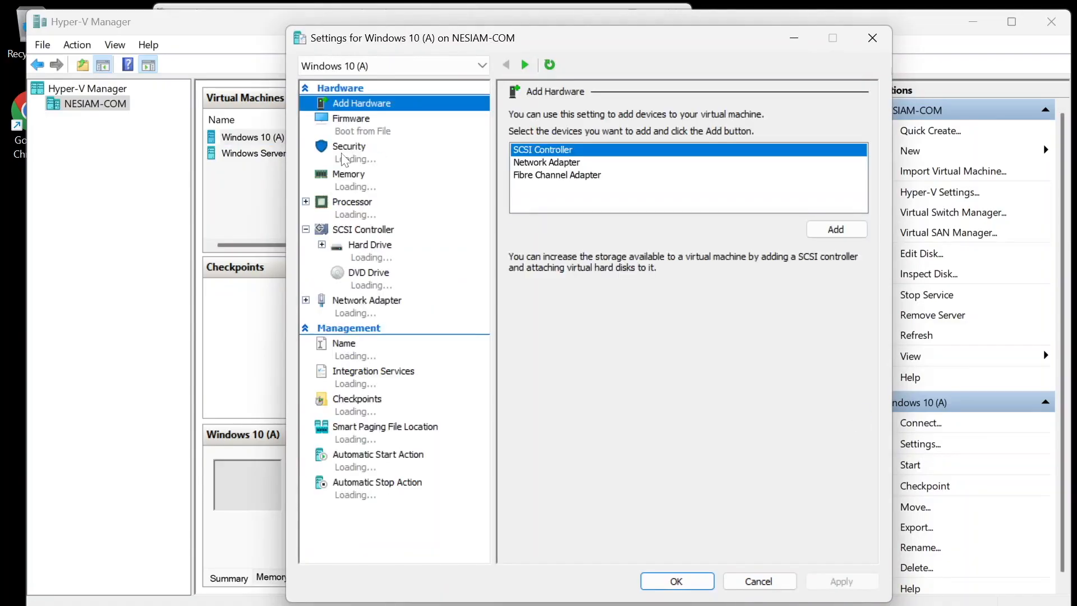
left_click(405, 255)
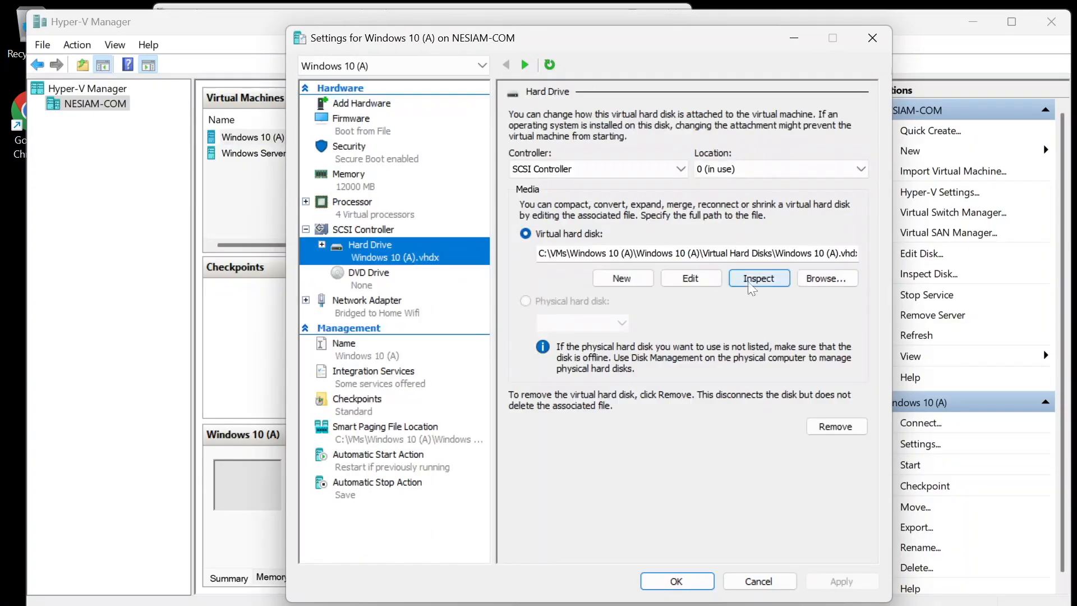
left_click(696, 276)
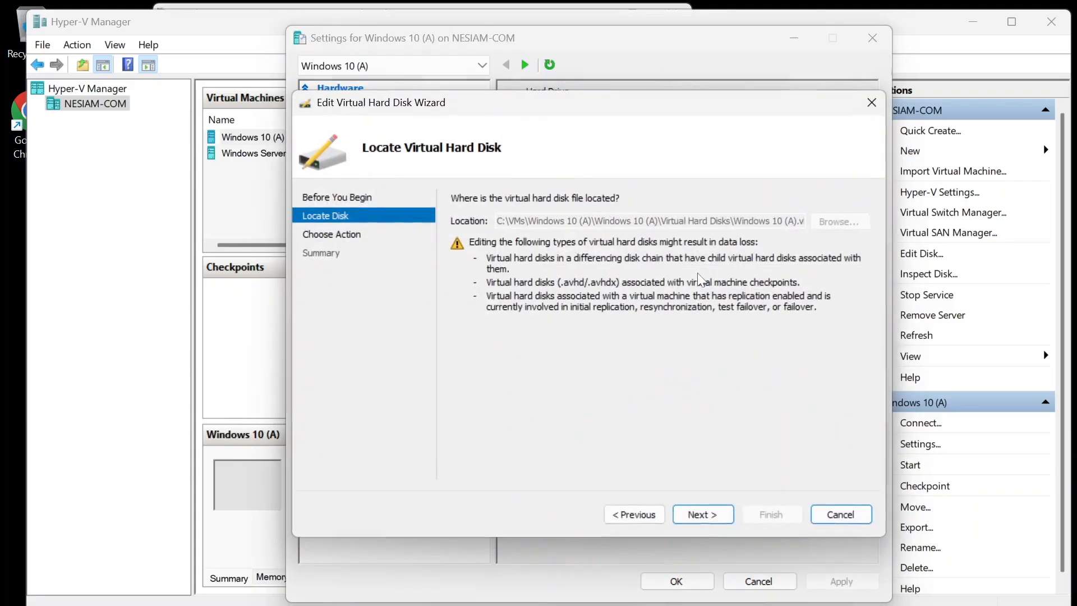
left_click(703, 514)
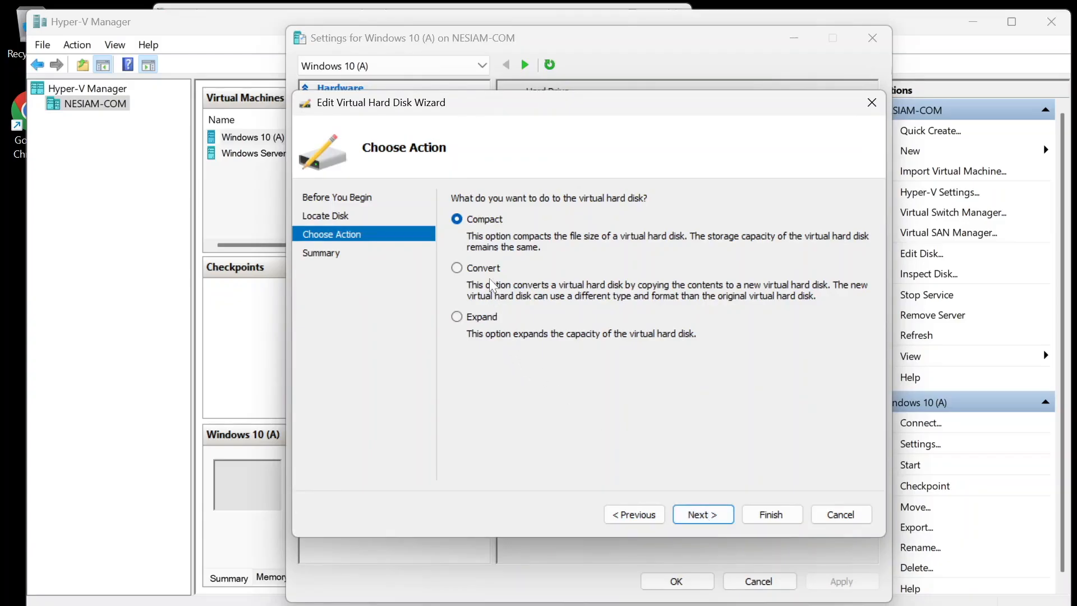
left_click(489, 318)
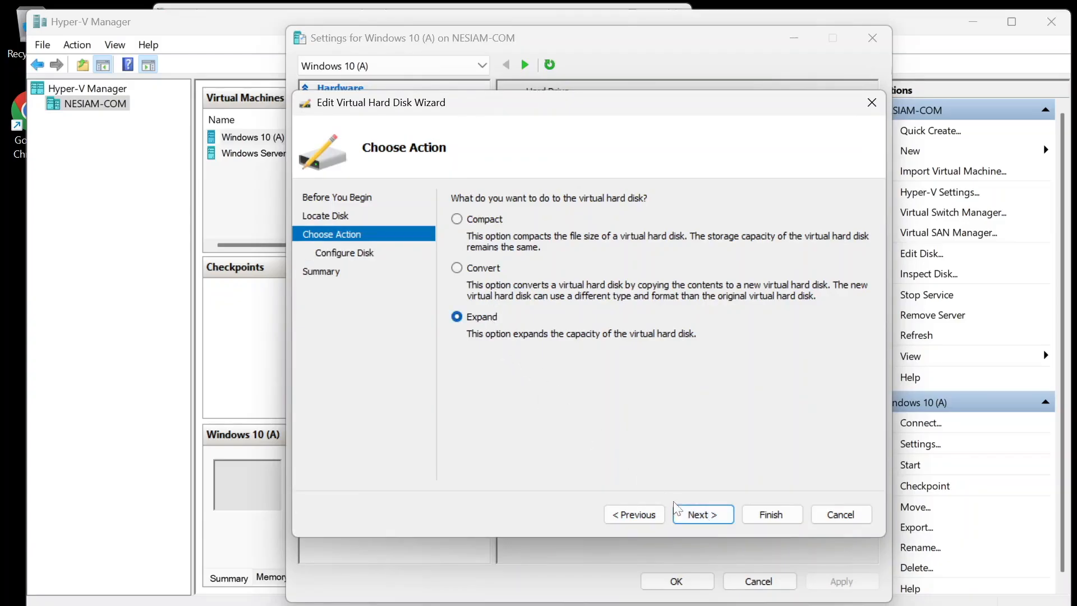
left_click(695, 519)
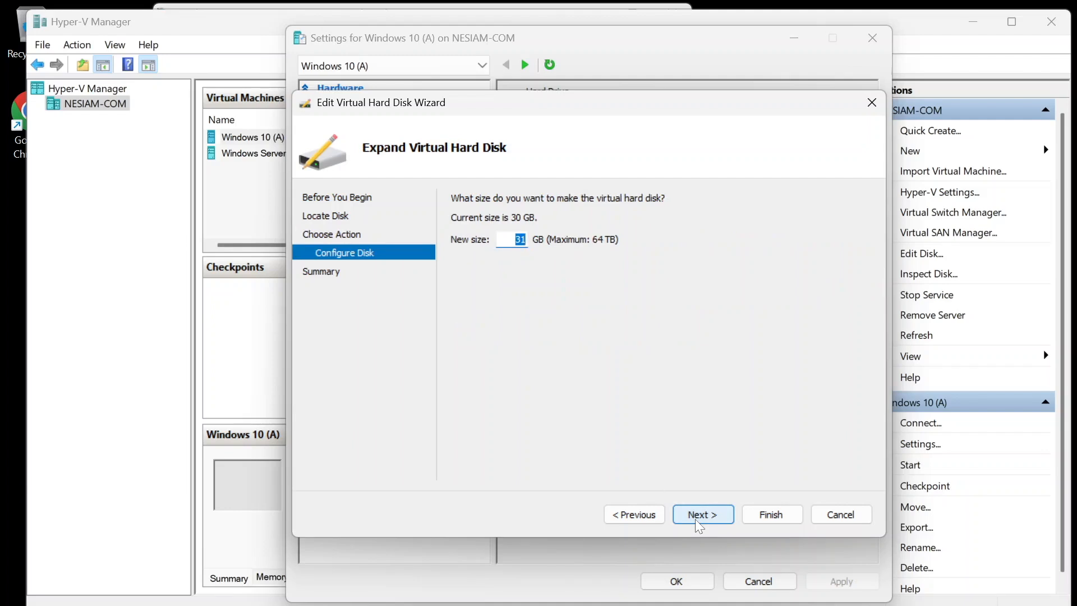
key("BackSpace")
type("41")
left_click(705, 519)
left_click(774, 513)
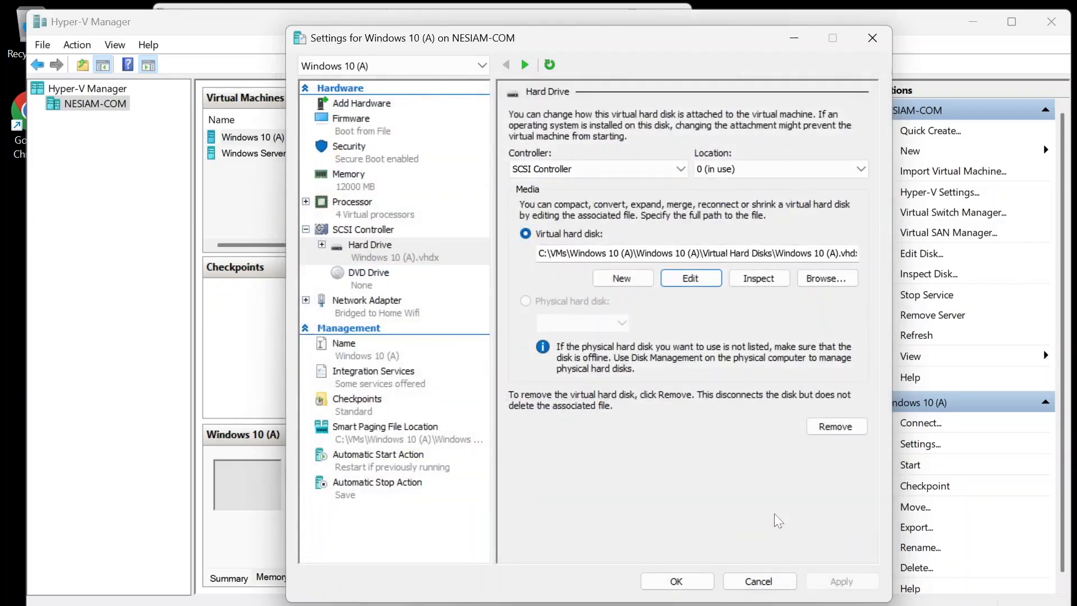
Step: Inspect the properties of the Windows 10 (A) virtual hard disk and close the virtual machine's settings
left_click(757, 285)
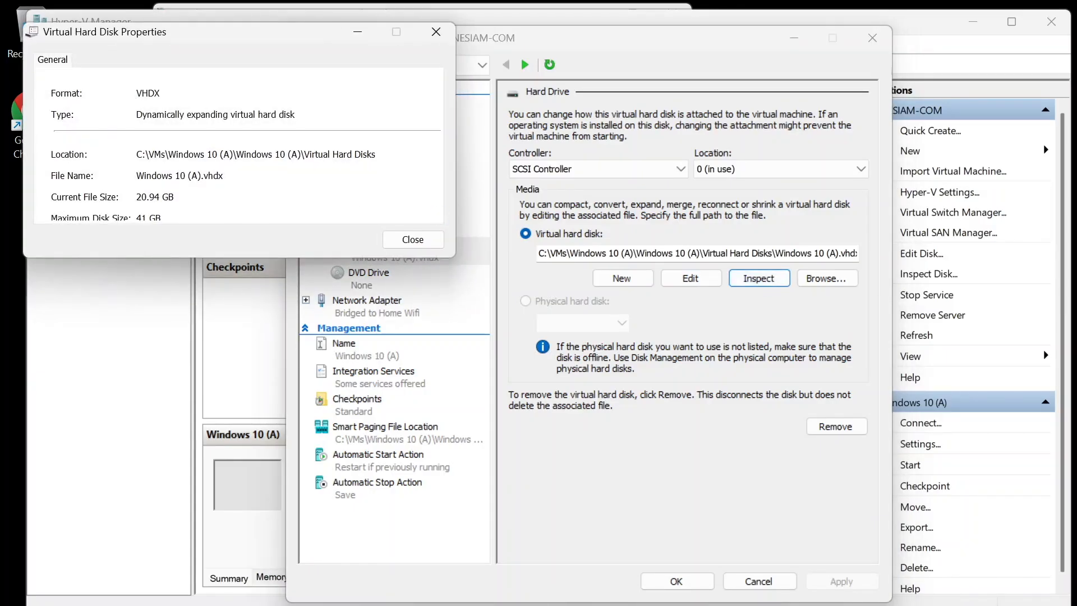
left_click(422, 237)
left_click(700, 583)
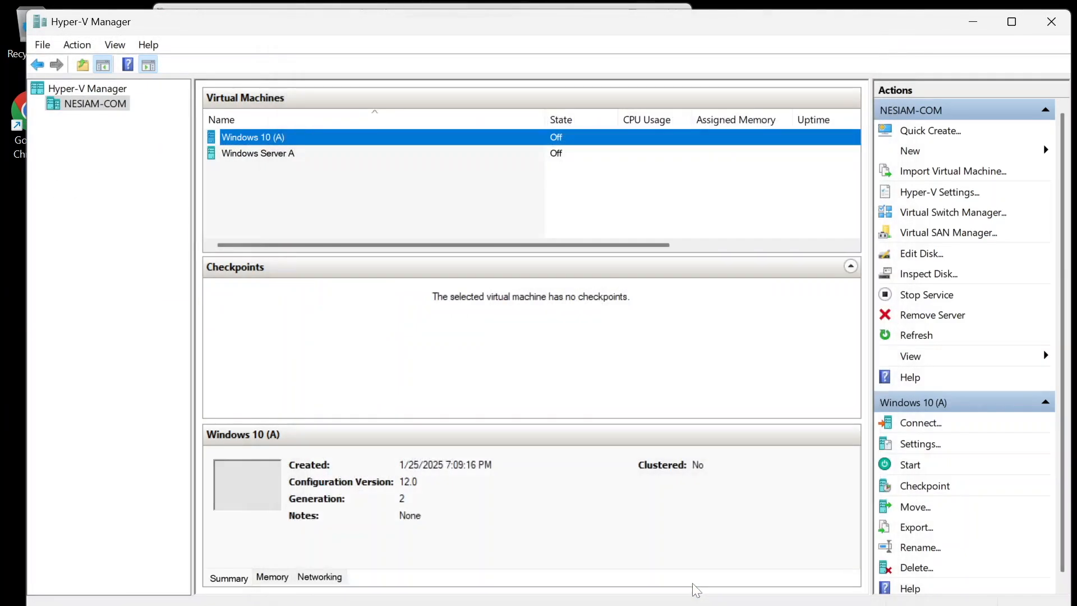
Step: Try to connect to the Windows 10 (A) virtual machine and force its unresponsive connection window to close
right_click(287, 140)
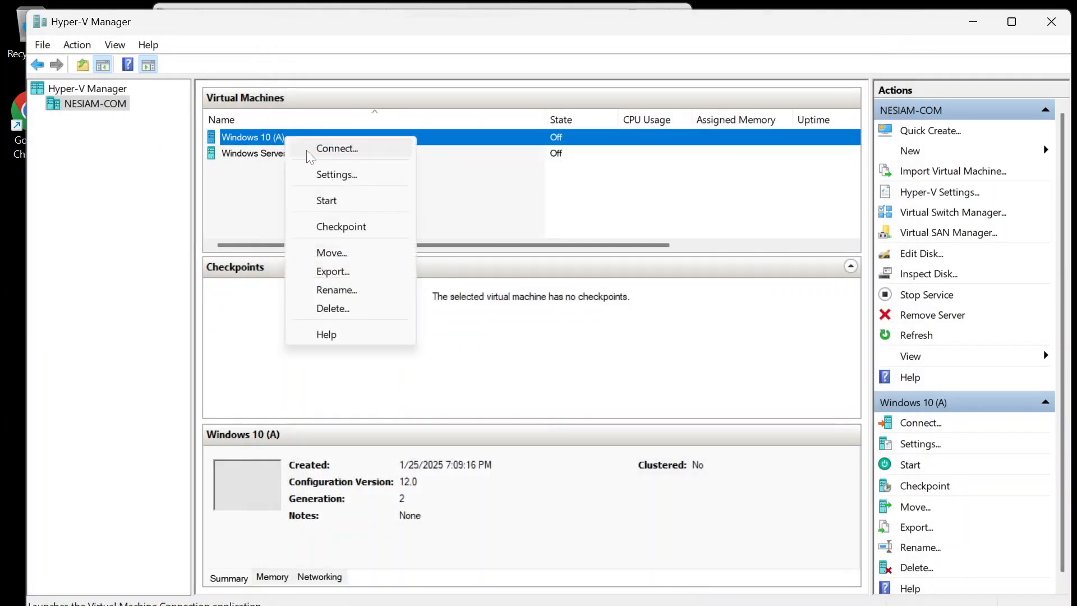
left_click(307, 150)
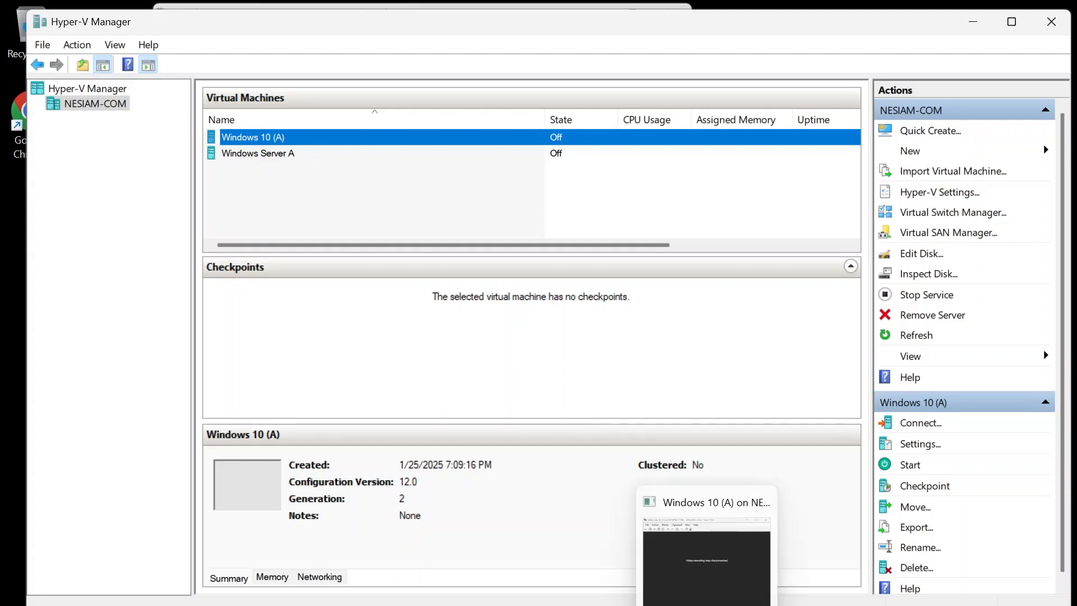
left_click(708, 603)
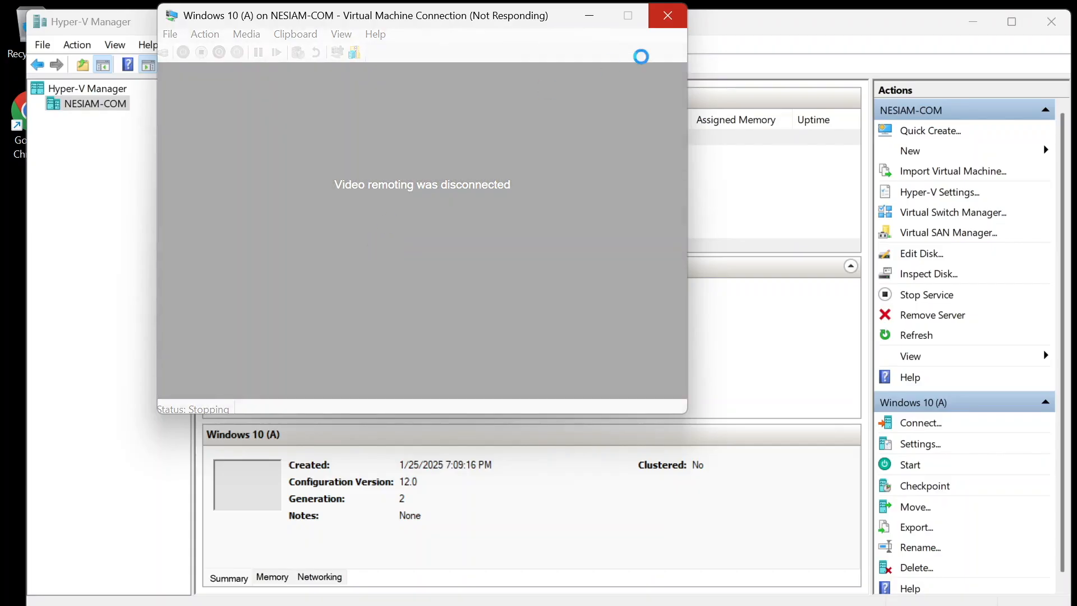
left_click(668, 21)
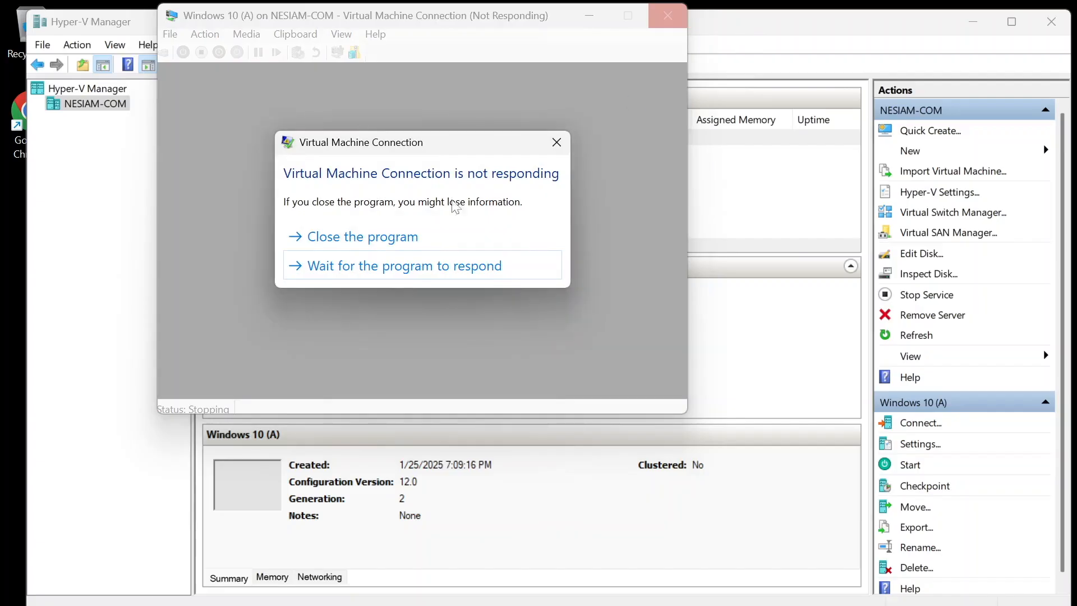
left_click(380, 247)
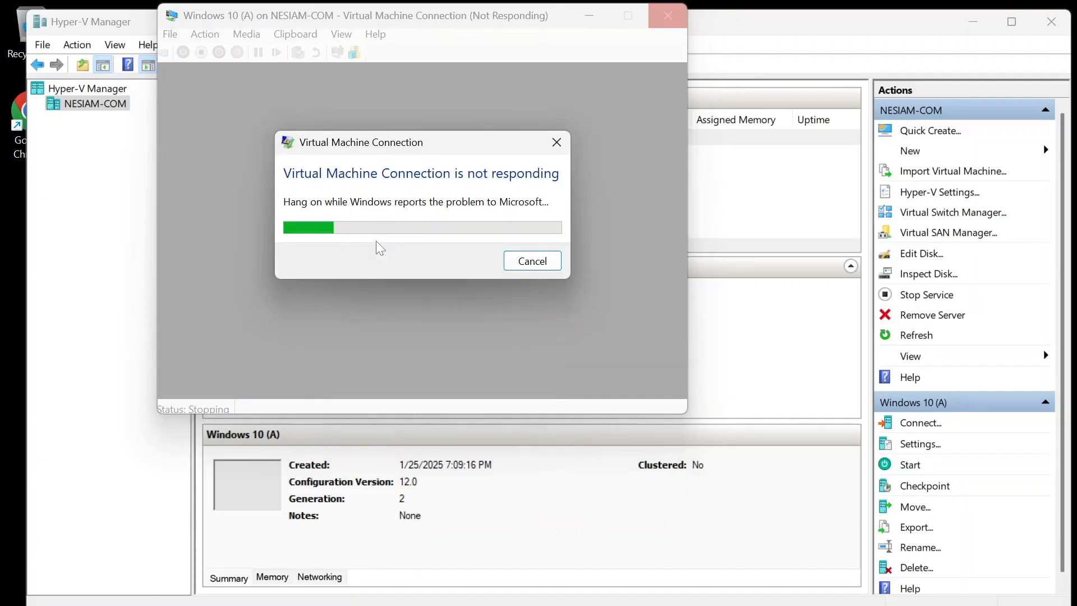
left_click(532, 261)
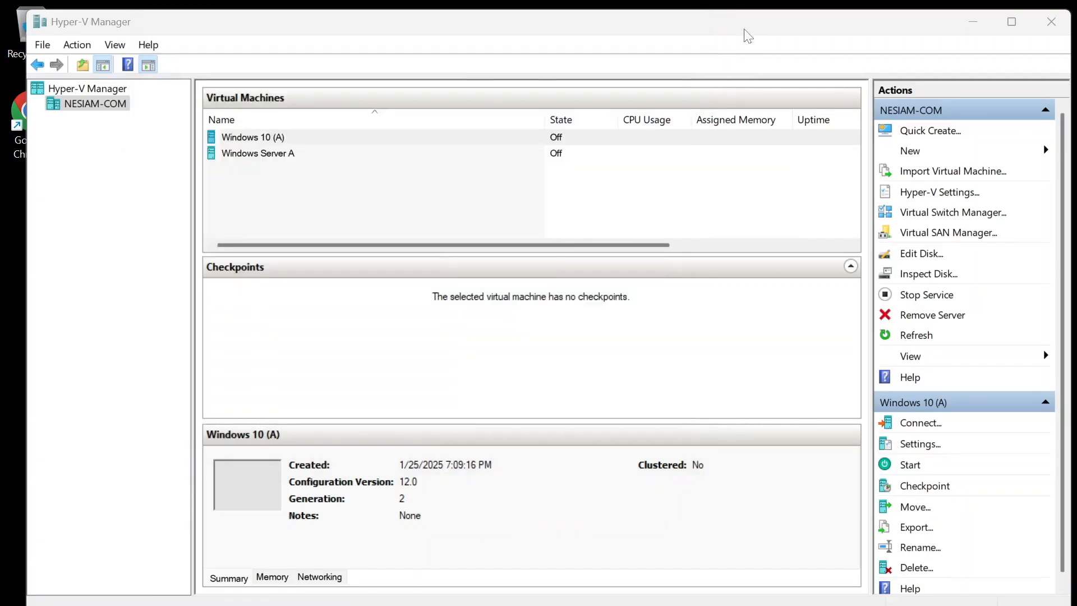
Step: Connect to the Windows 10 (A) virtual machine, start it, and accept the 1366 by 768 pixel display size
right_click(277, 139)
left_click(285, 147)
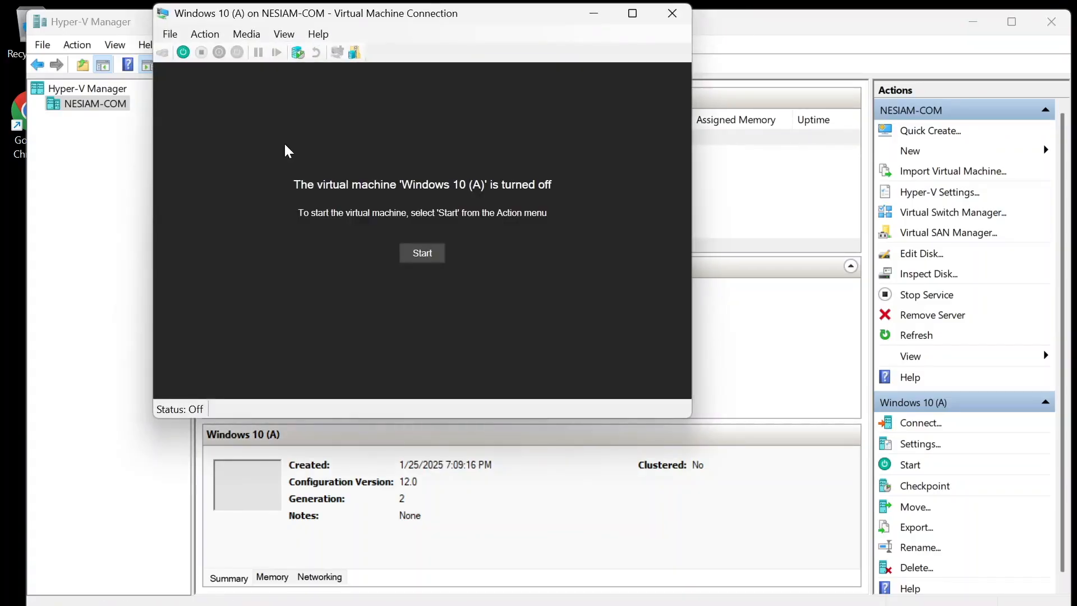
left_click(423, 254)
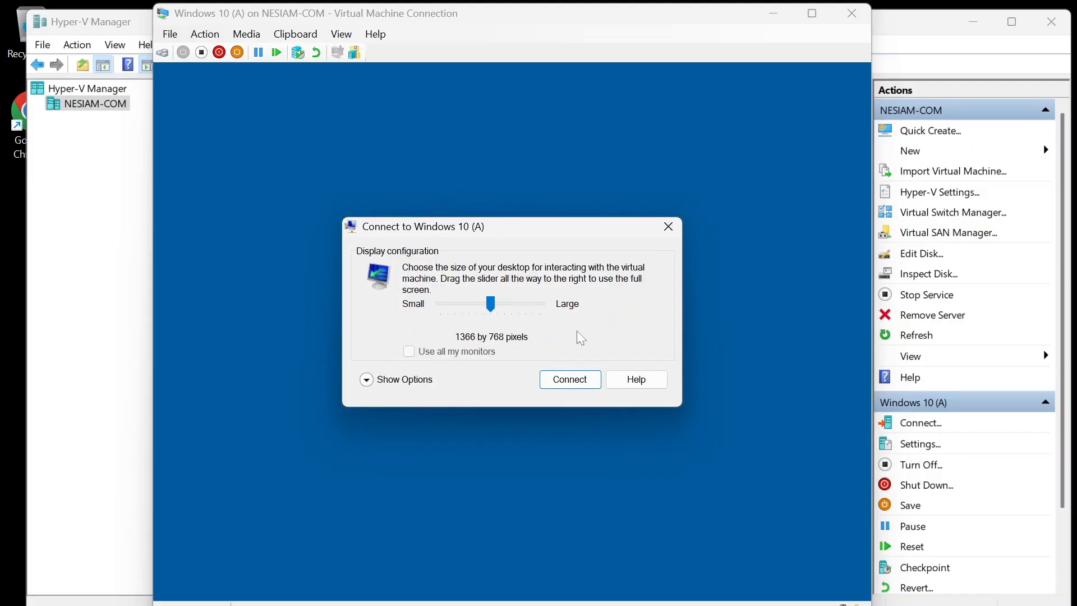
left_click(582, 377)
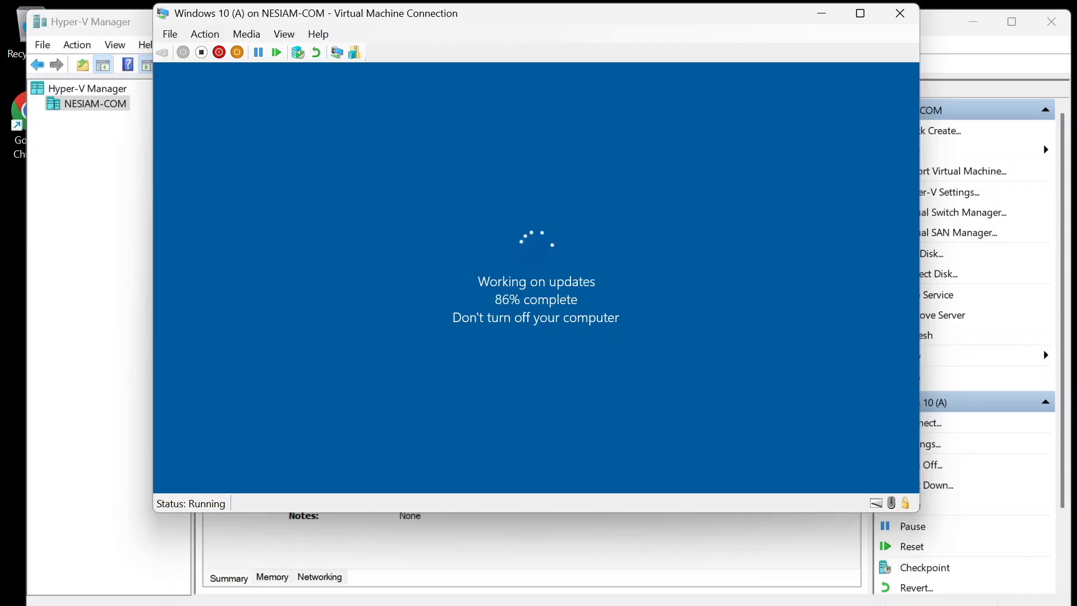
left_click_drag(680, 10, 710, 16)
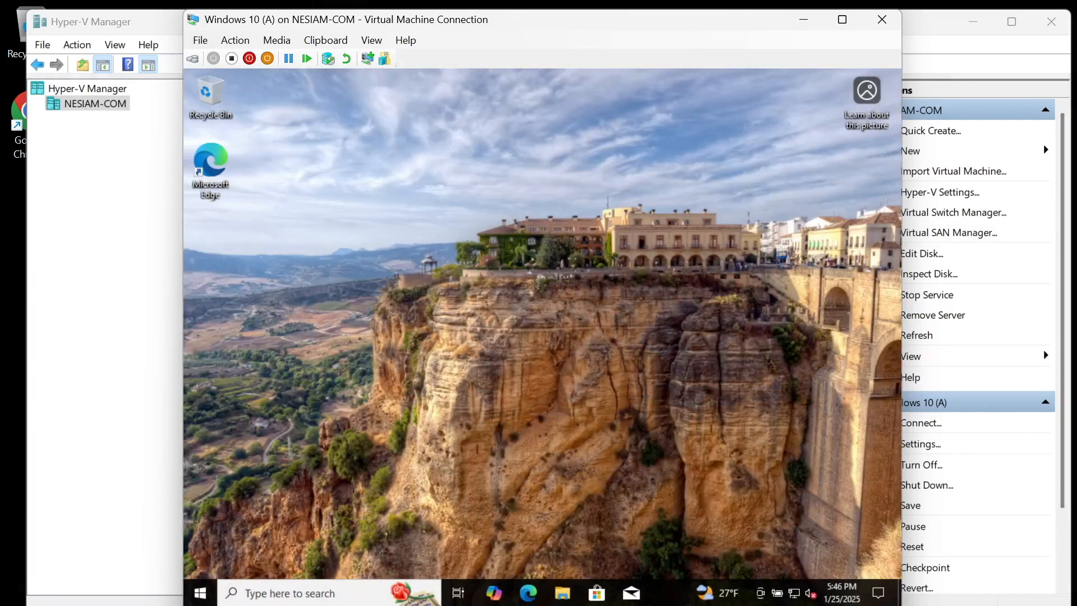
Step: Change the virtual machine's desktop background to Solid color and close its personalization settings
right_click(548, 219)
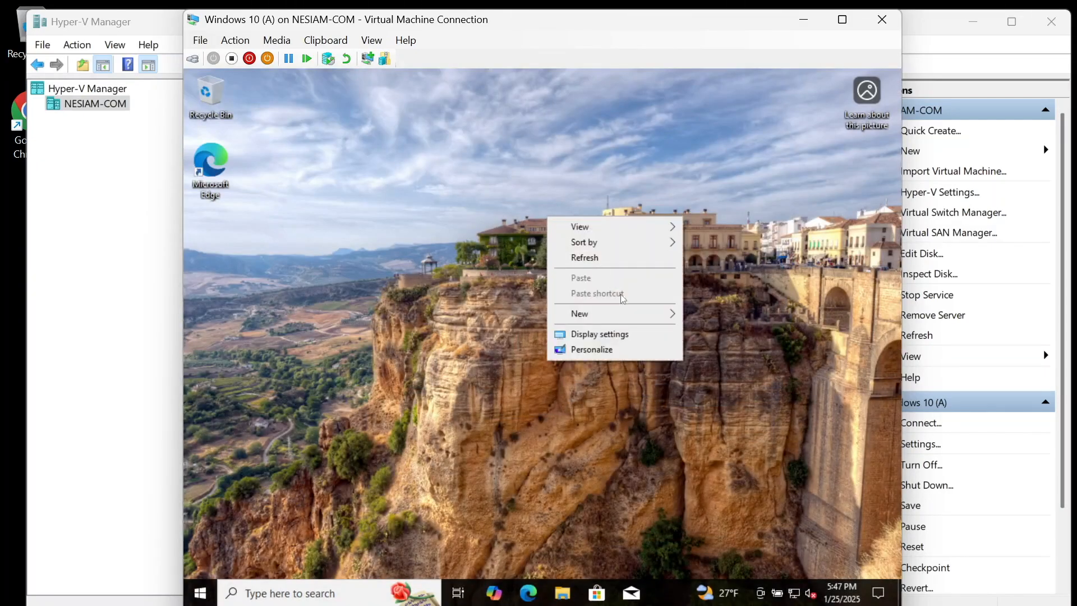
left_click(641, 350)
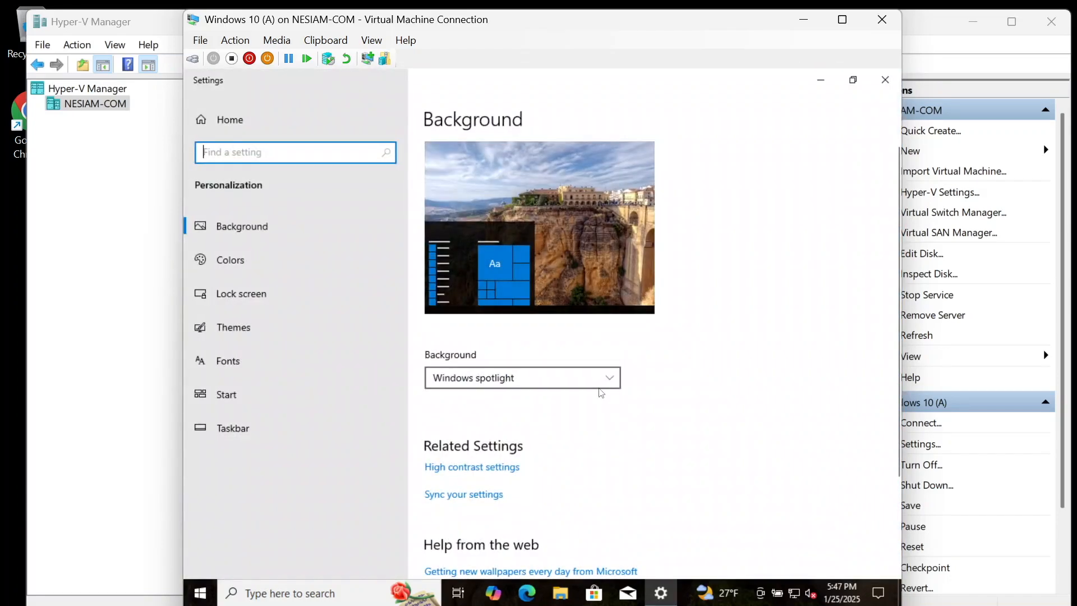
left_click(599, 384)
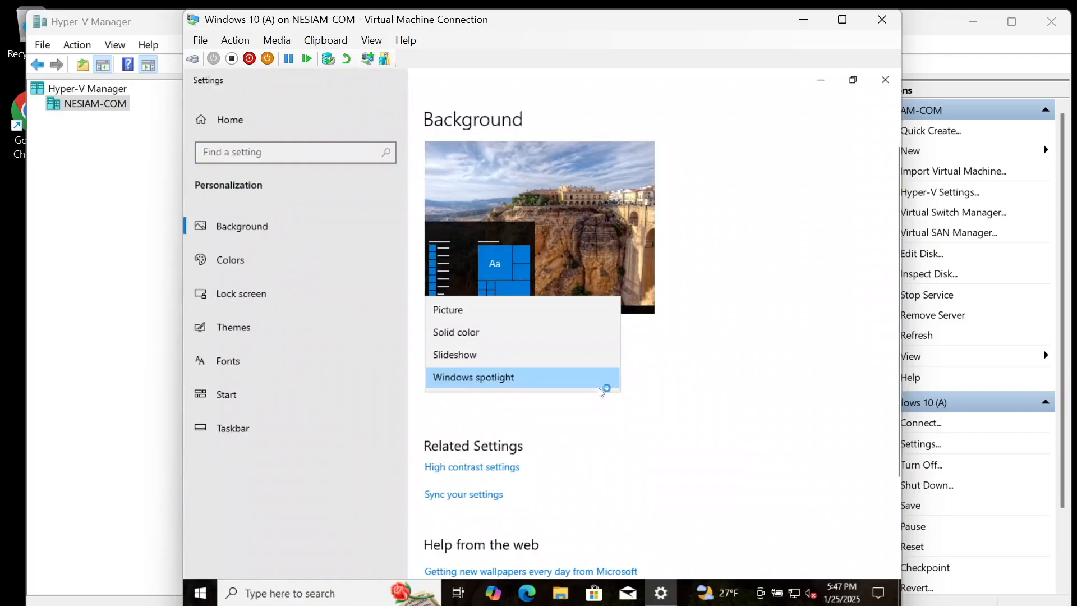
left_click(485, 331)
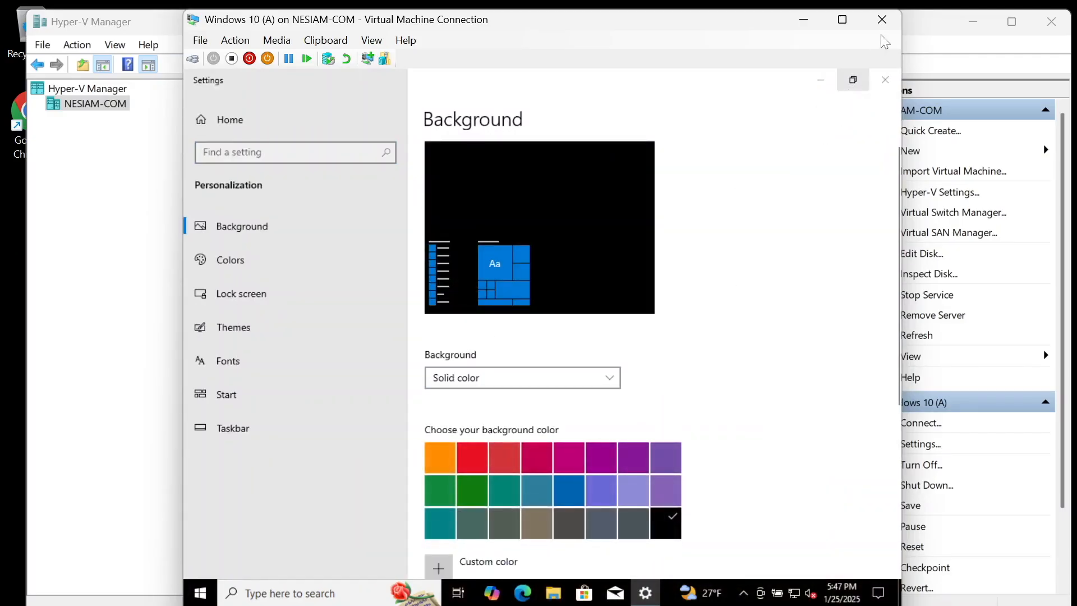
left_click(885, 79)
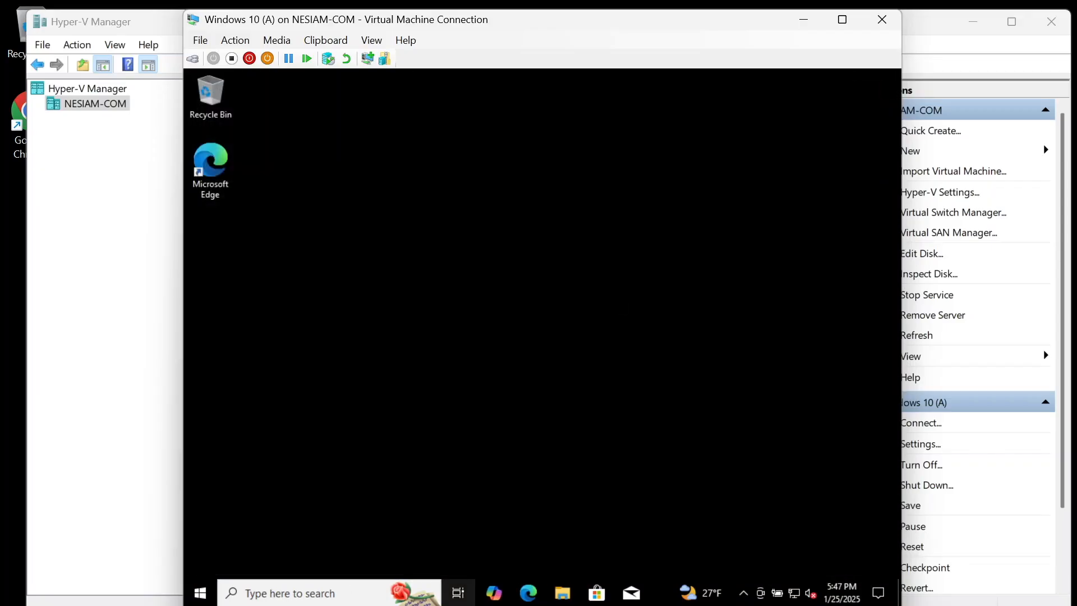
Step: Check the capacity and free space of Local Disk (C:) in the virtual machine's File Explorer
left_click(561, 598)
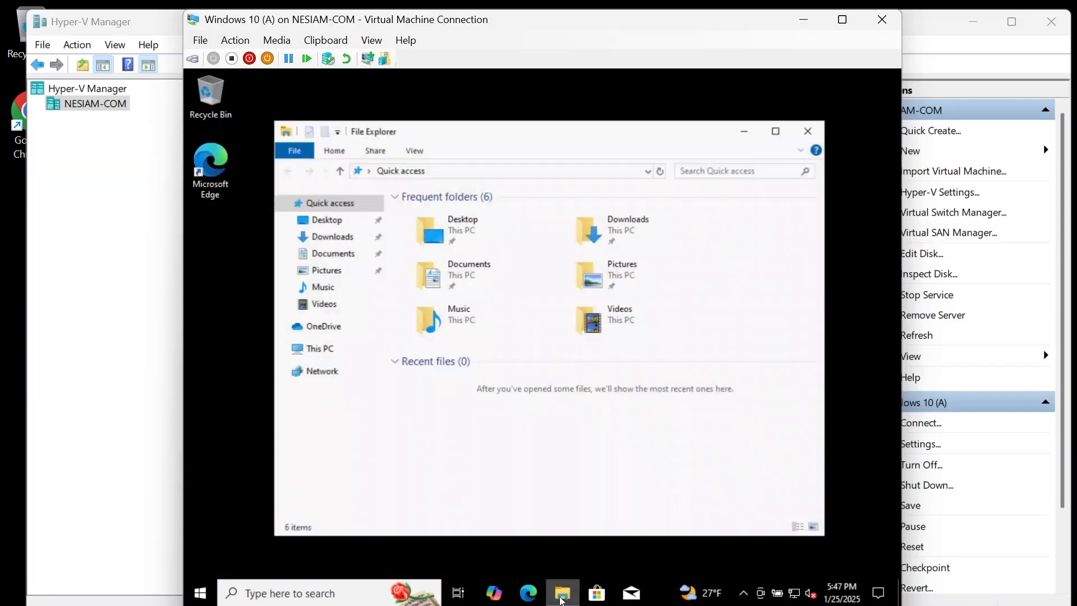
left_click(320, 354)
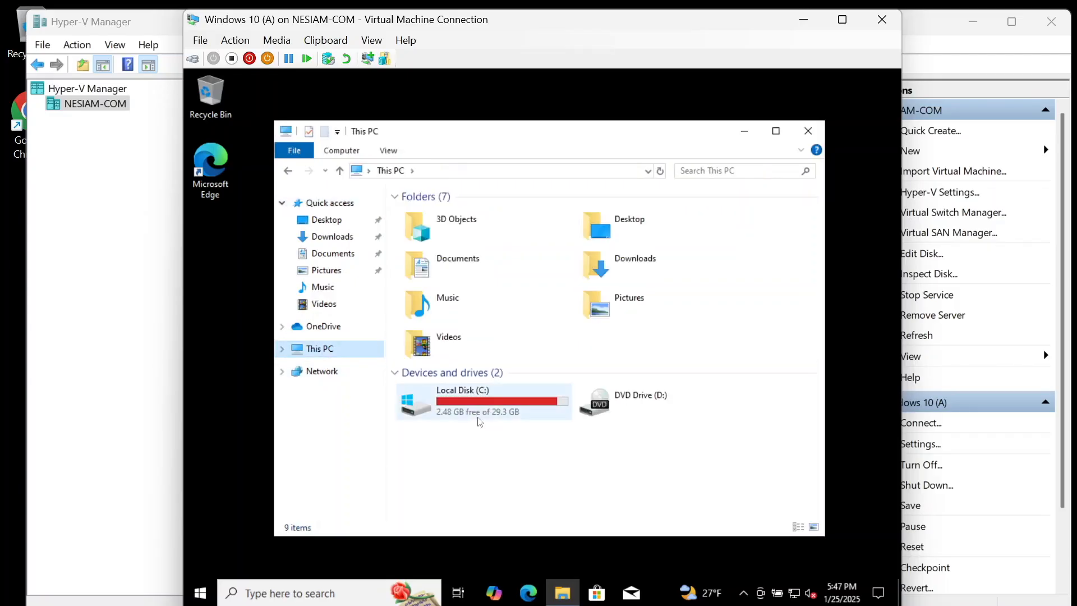
Step: Open Disk Management in the virtual machine and check whether the C: volume can be extended into Disk 0's unallocated space
right_click(202, 593)
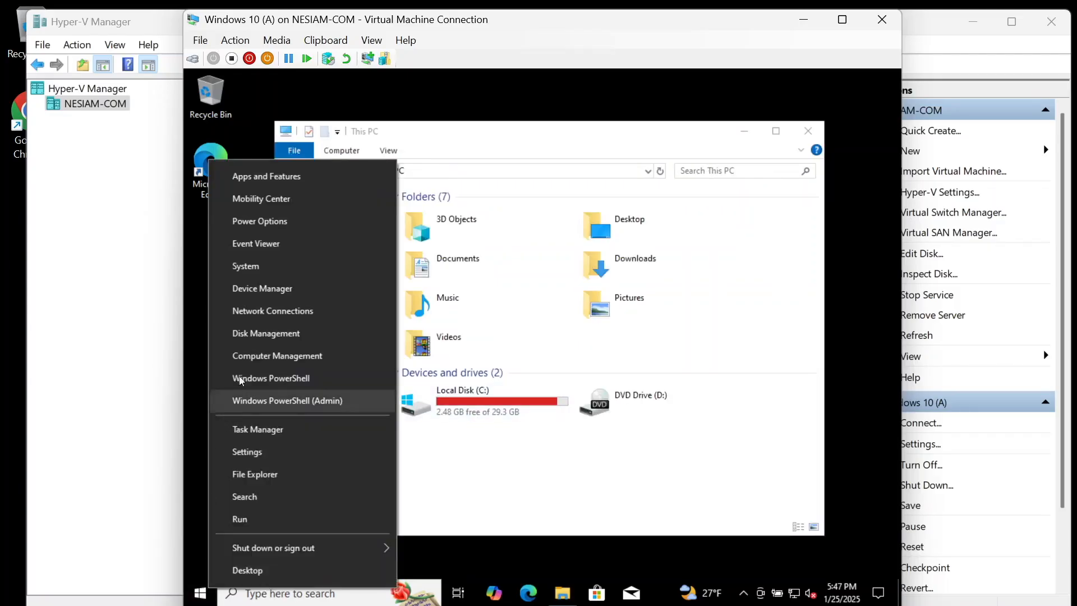
left_click(256, 332)
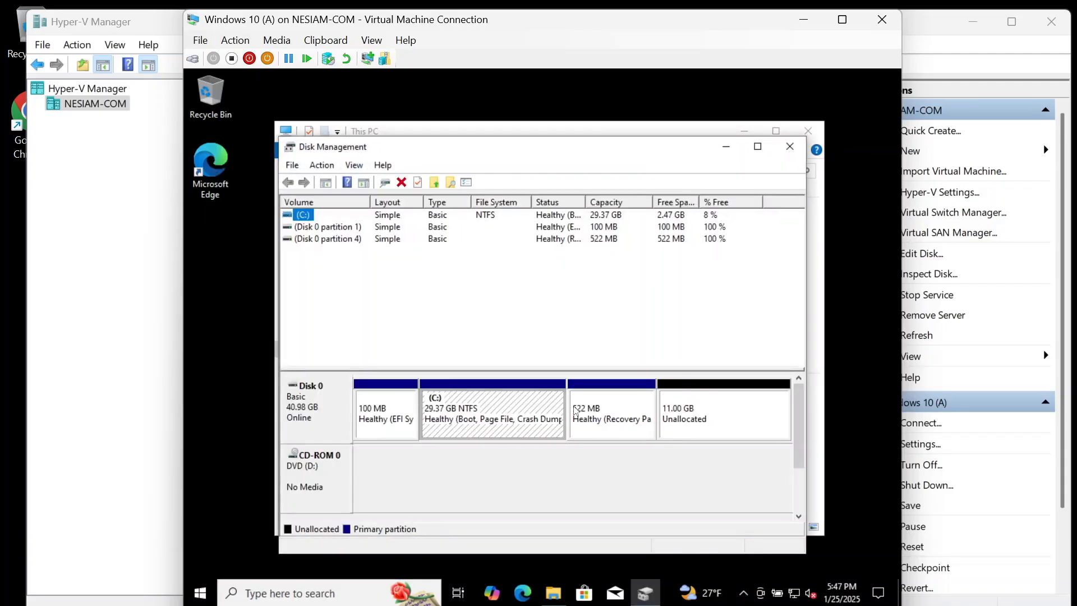
left_click(701, 433)
left_click(604, 437)
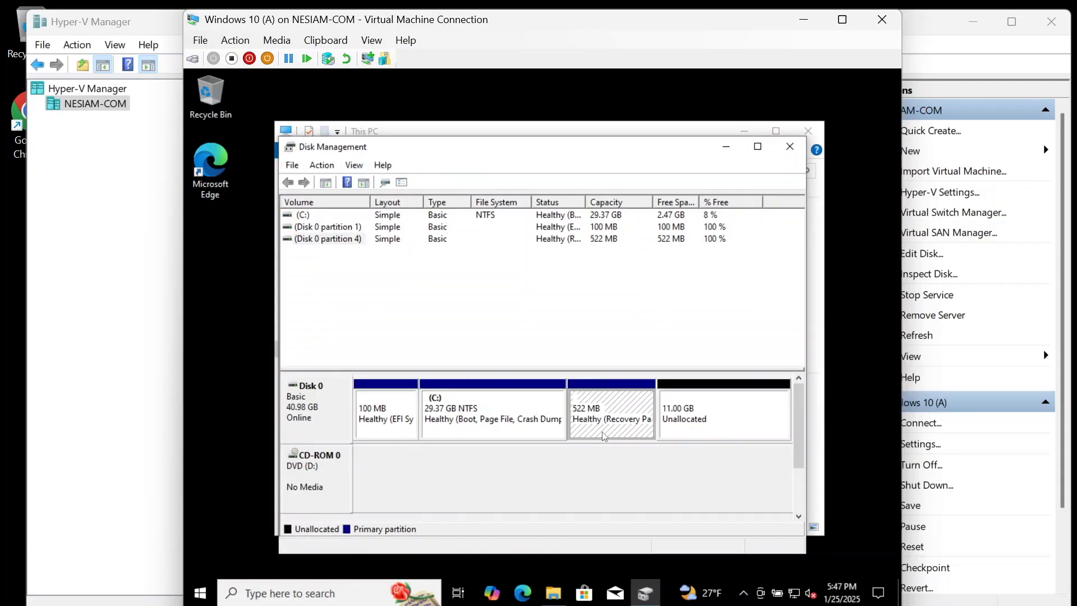
right_click(495, 426)
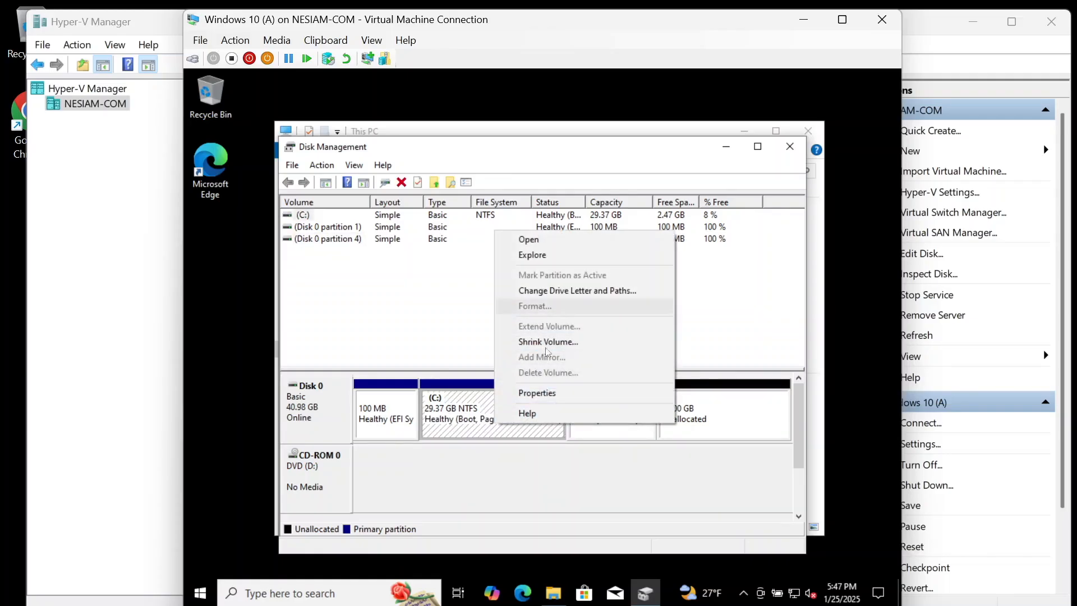
left_click(623, 563)
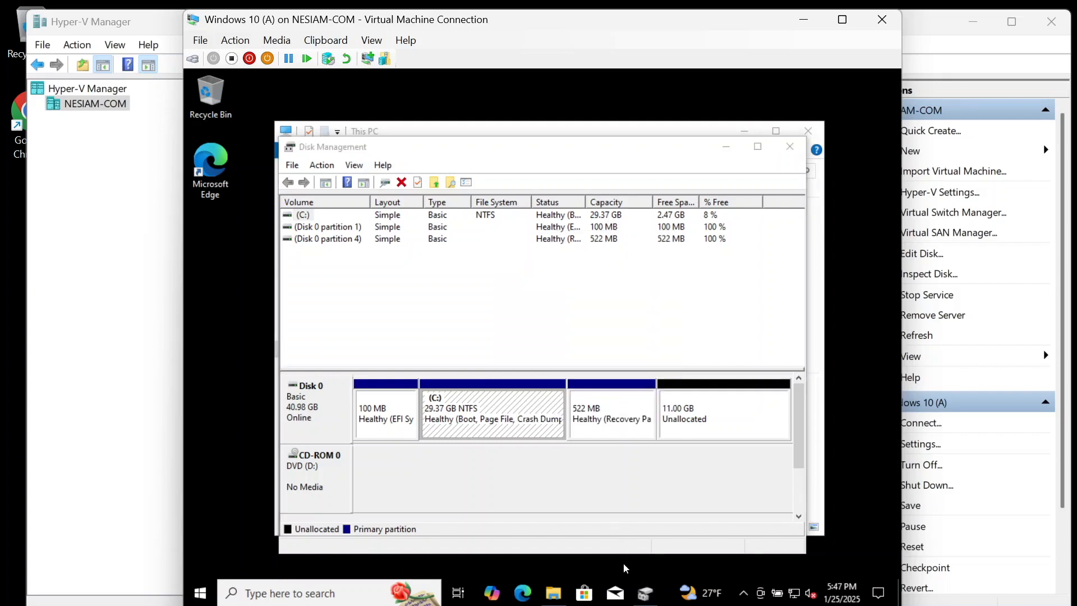
left_click(397, 334)
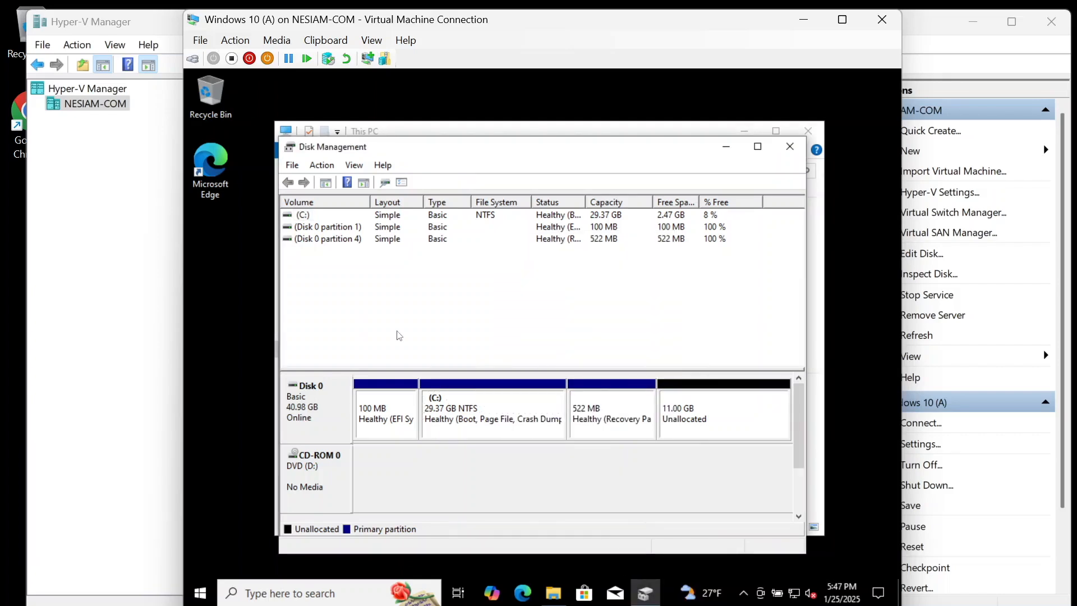
Step: Examine the options of the 522 MB recovery partition and how it sits between C: and the unallocated space on Disk 0
right_click(601, 421)
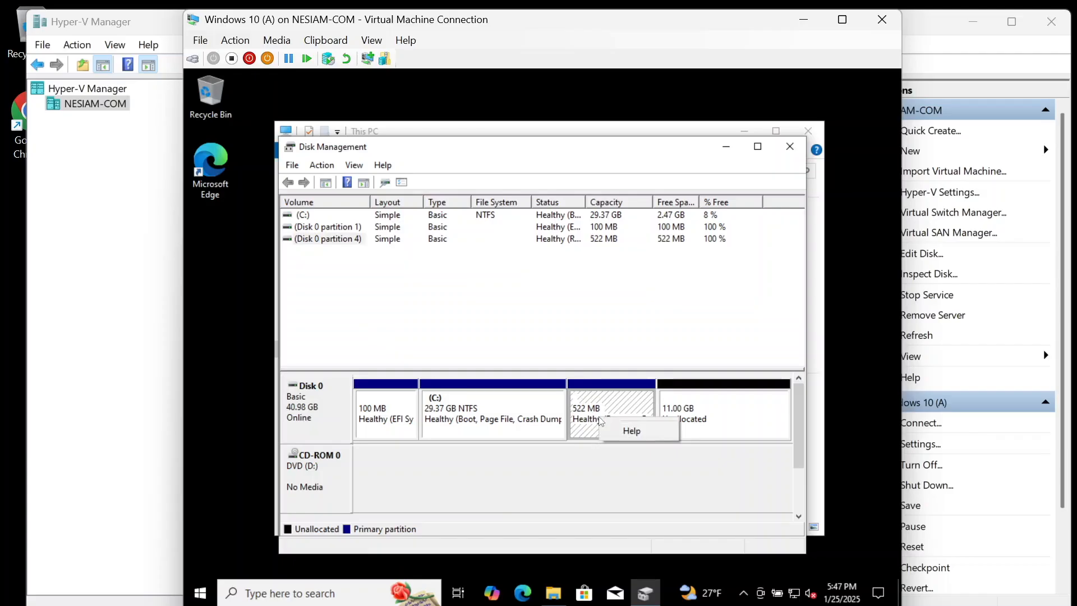
left_click(364, 425)
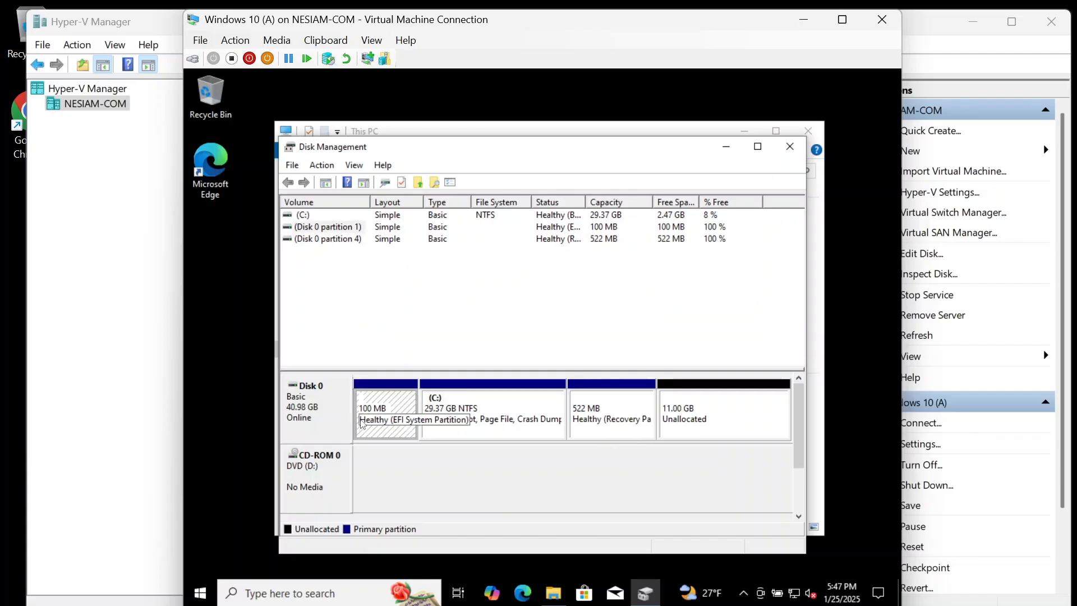
left_click(517, 408)
left_click(714, 413)
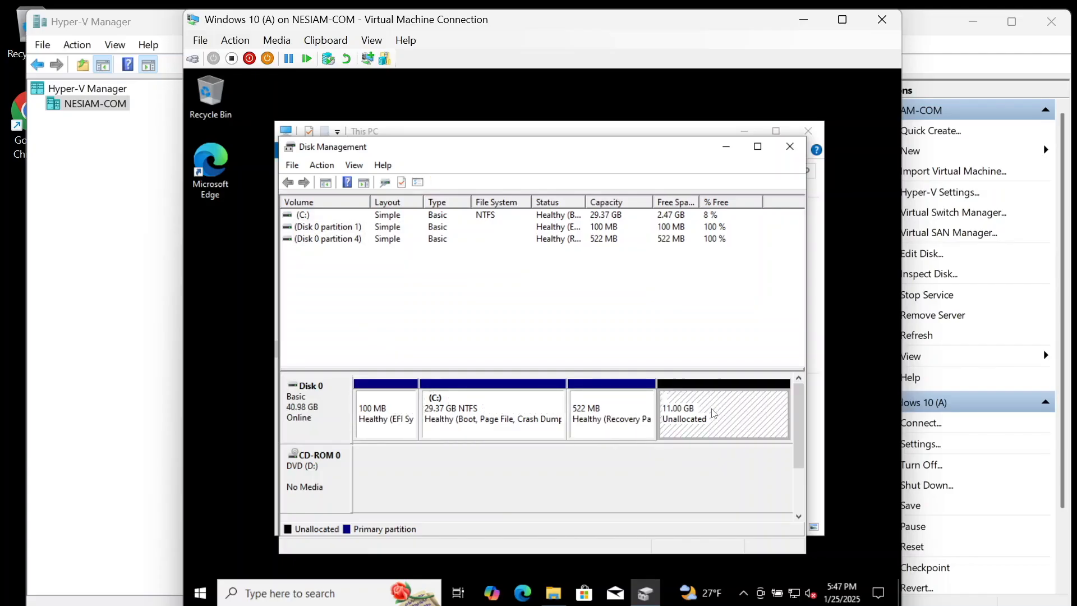
left_click(512, 418)
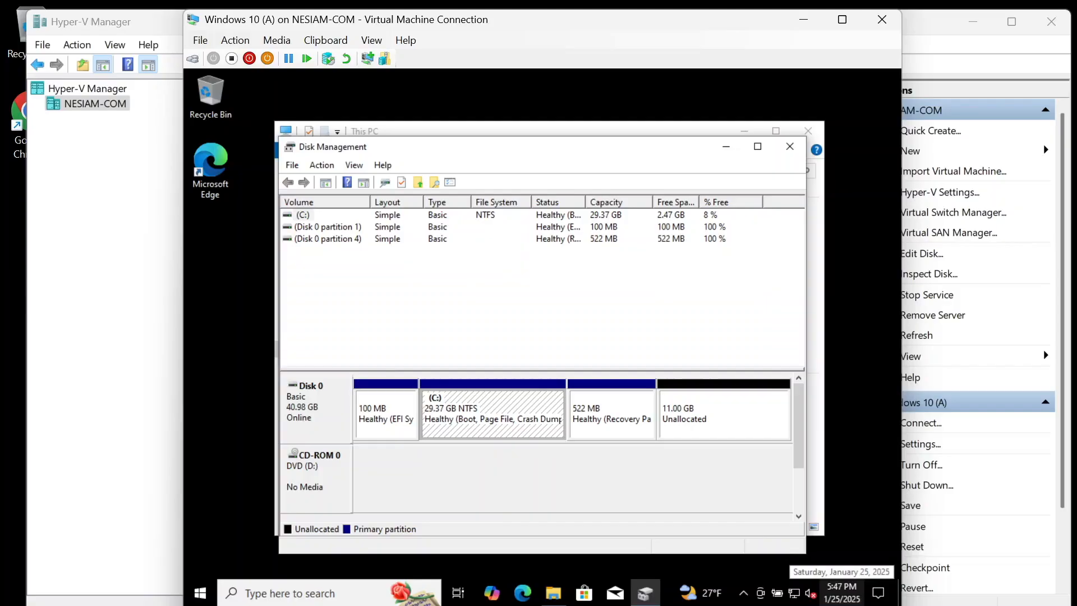
left_click(852, 605)
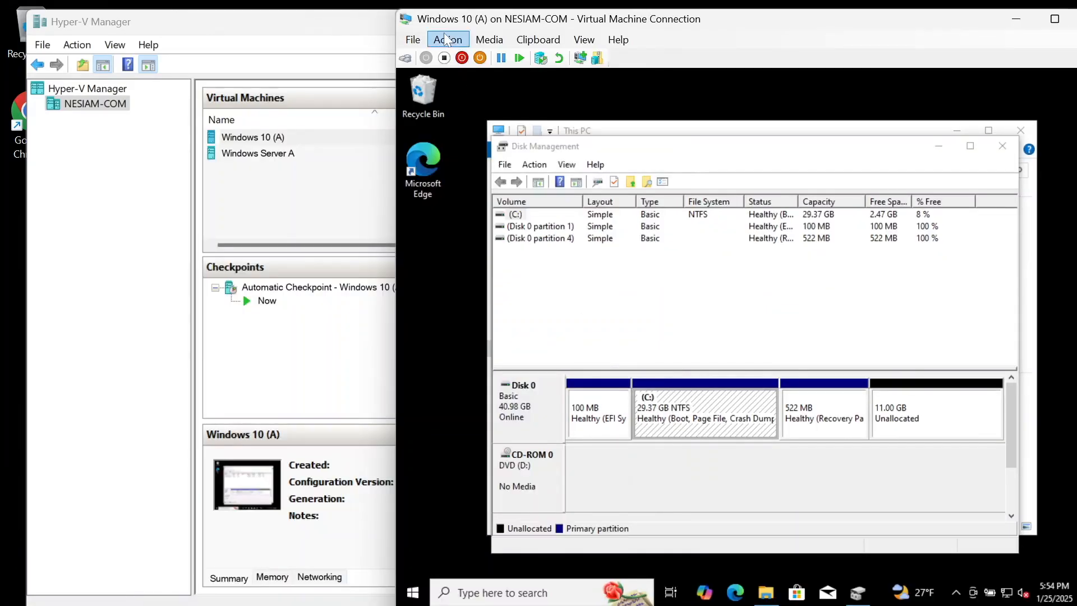
Step: In the Windows 10 (A) virtual machine's settings, set the DVD drive to use an image file and browse for it
left_click(413, 39)
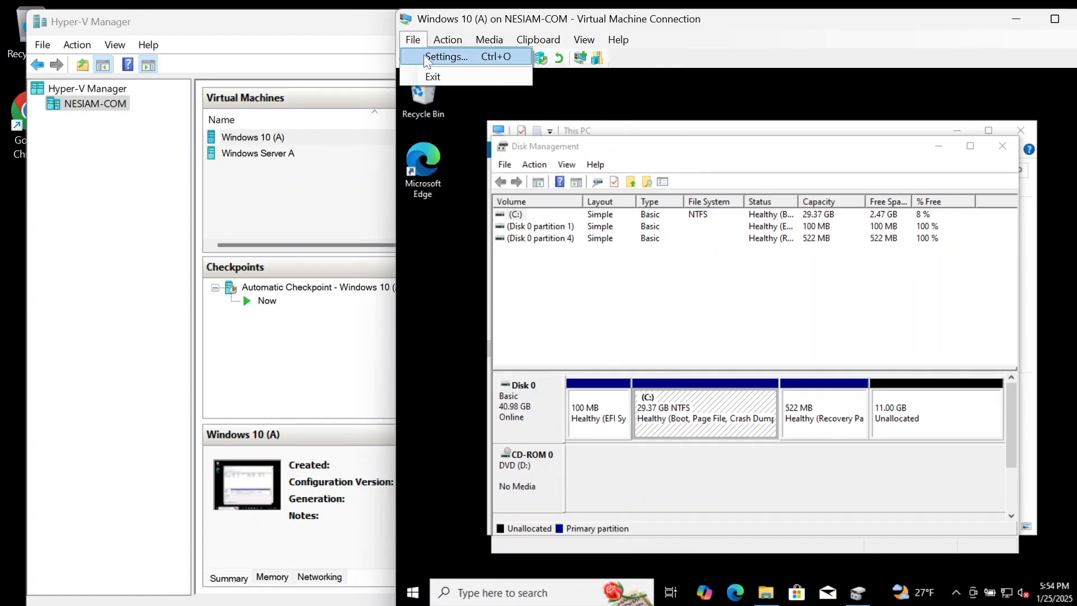
left_click(426, 58)
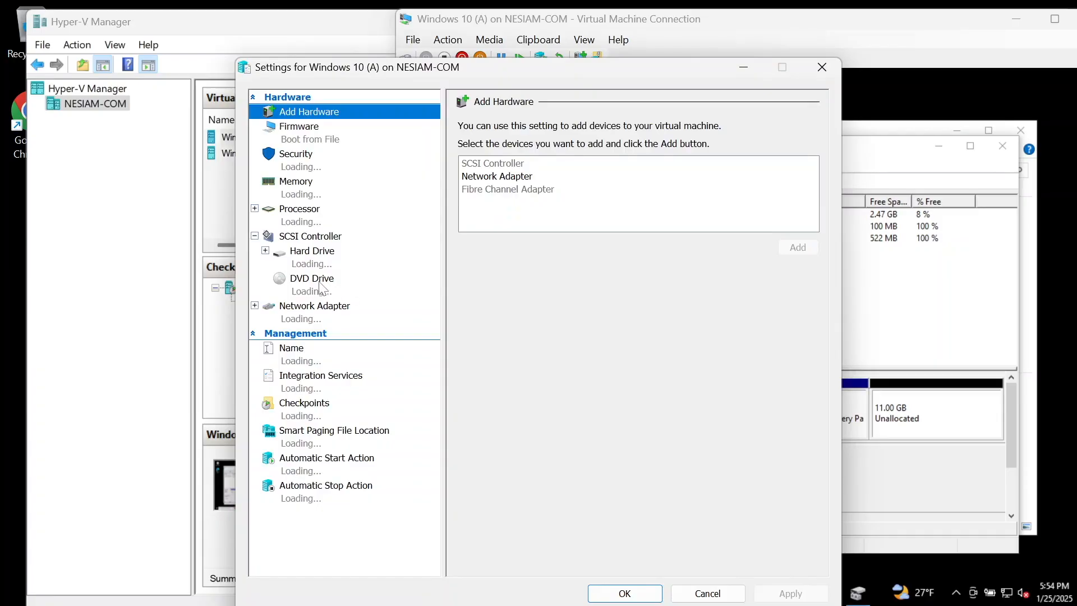
left_click(320, 283)
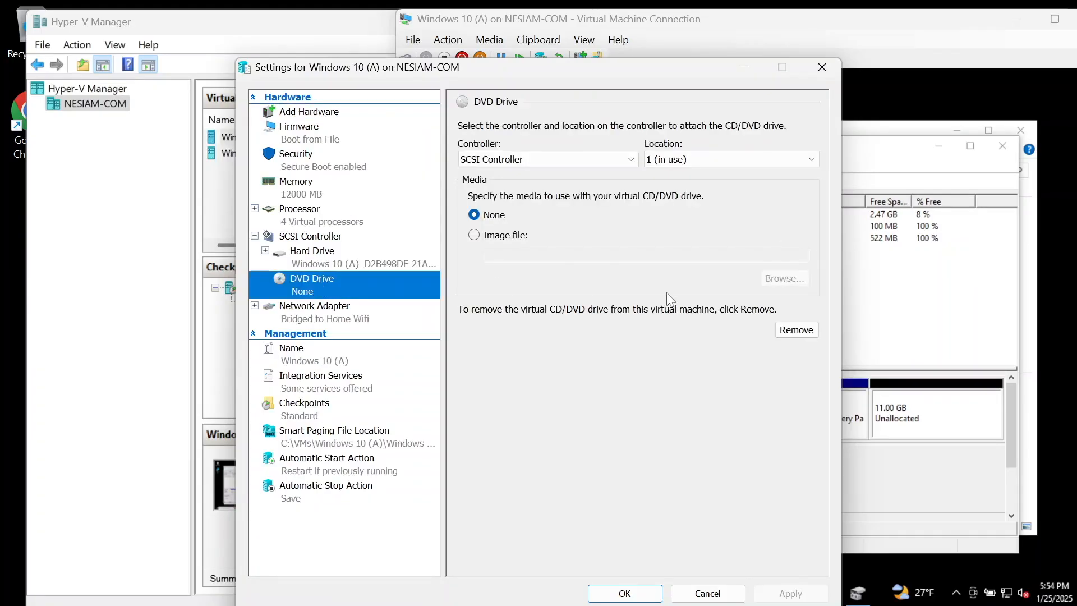
left_click(524, 240)
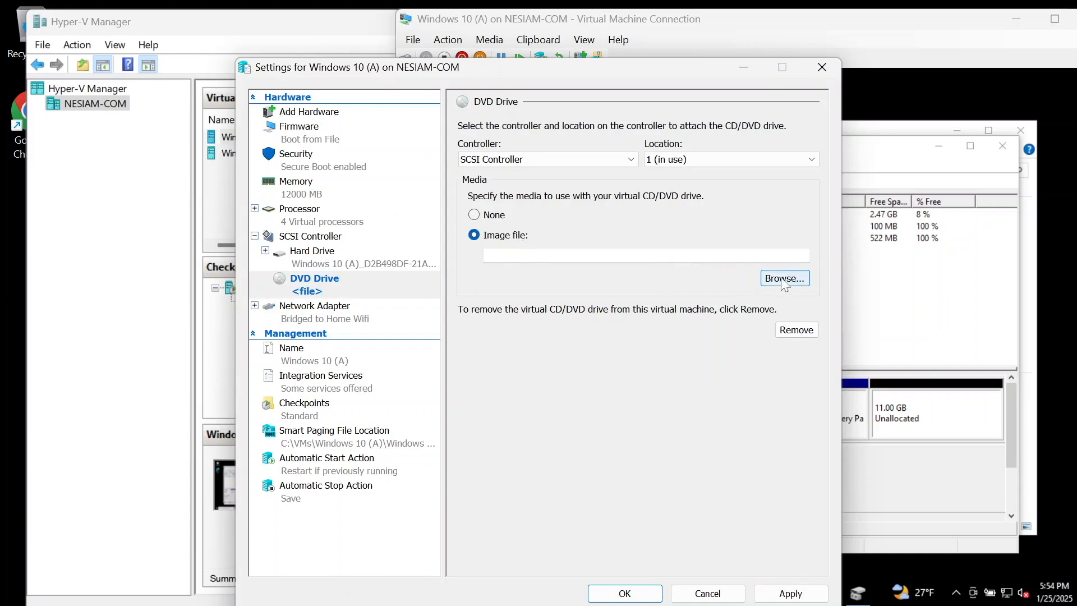
left_click(784, 280)
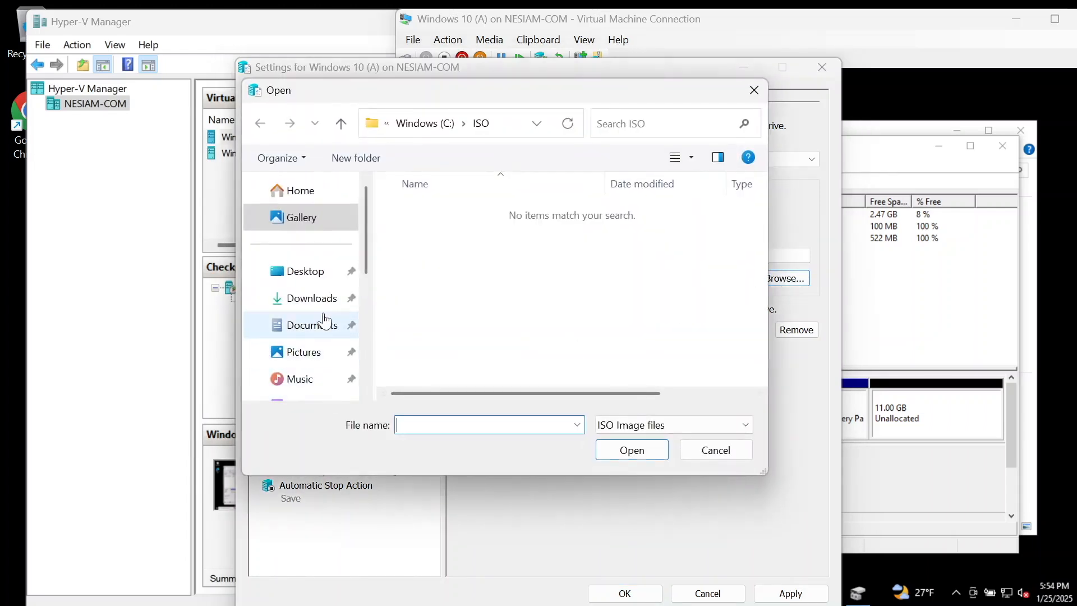
Step: Unblock the MiniTool Partition Wizard Free Edition 10 image on New Volume (E:) and attach it to the virtual DVD drive
scroll(325, 317, "down", 5)
left_click(321, 280)
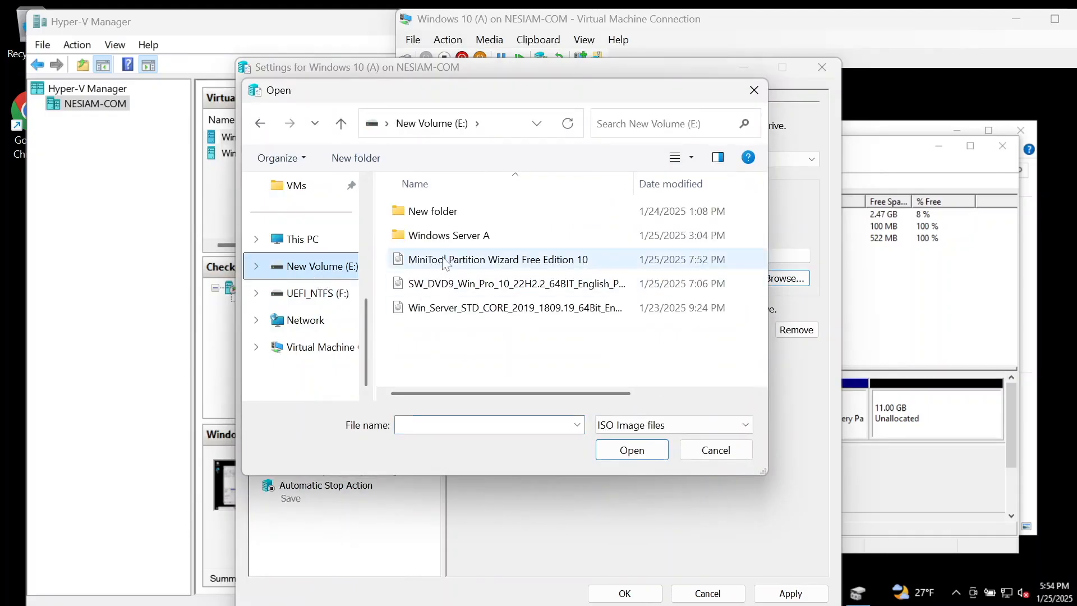
left_click(446, 261)
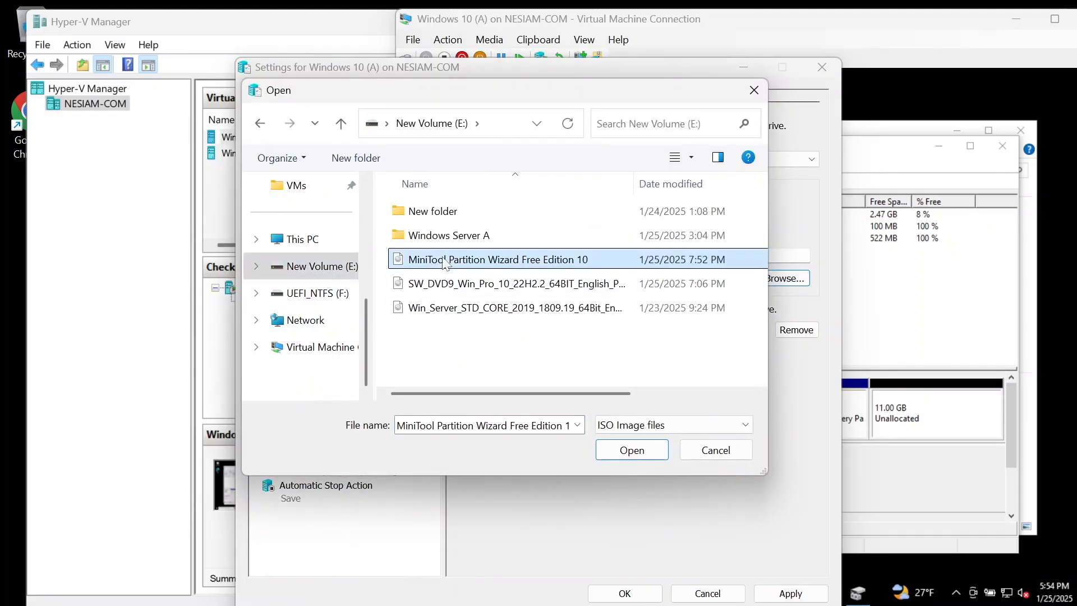
right_click(445, 262)
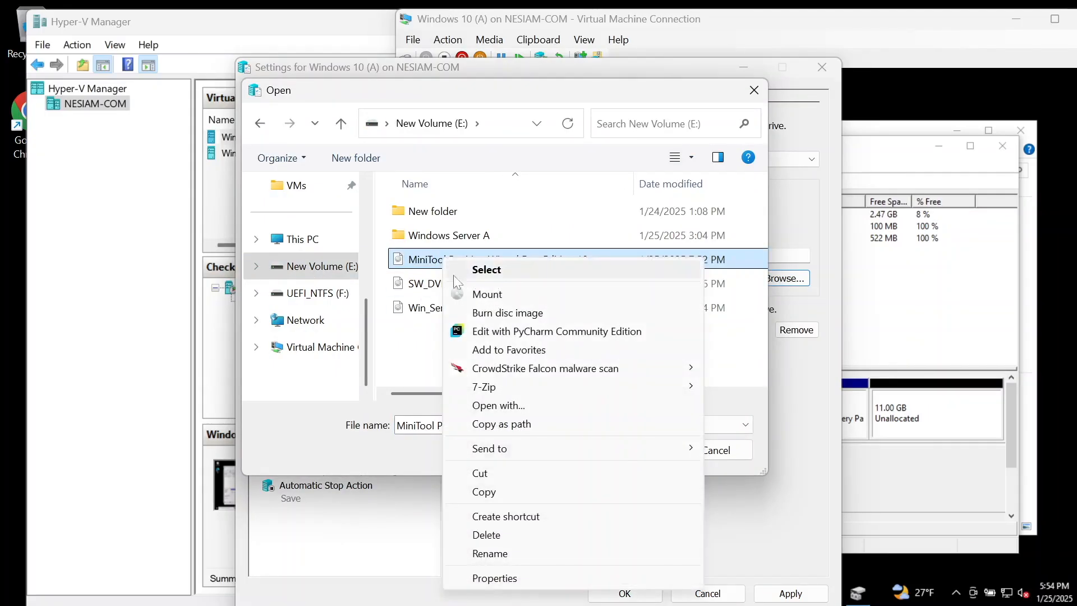
left_click(499, 581)
left_click(672, 548)
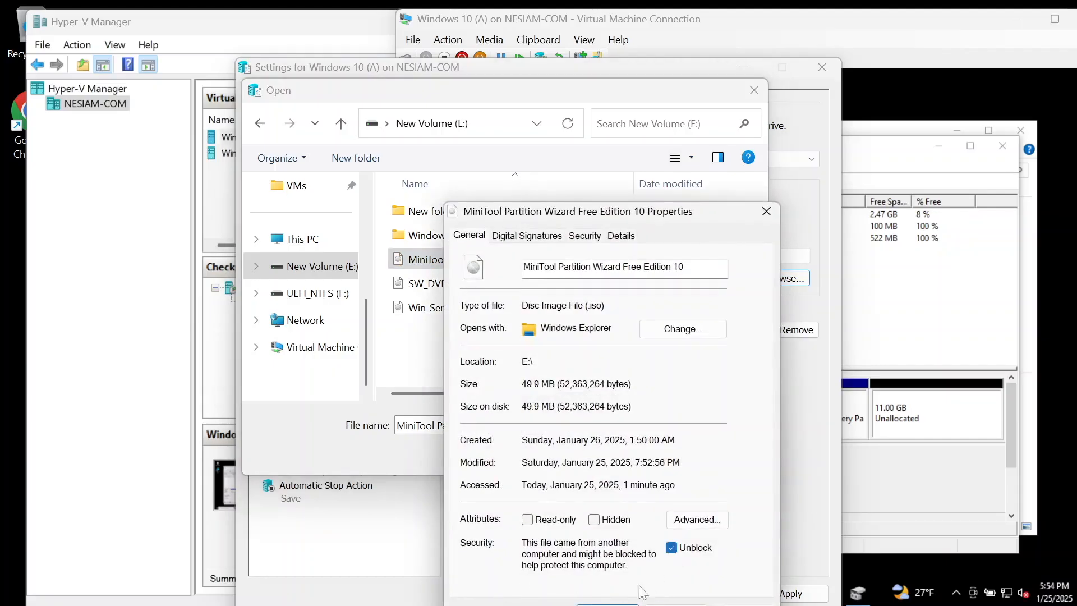
left_click(609, 604)
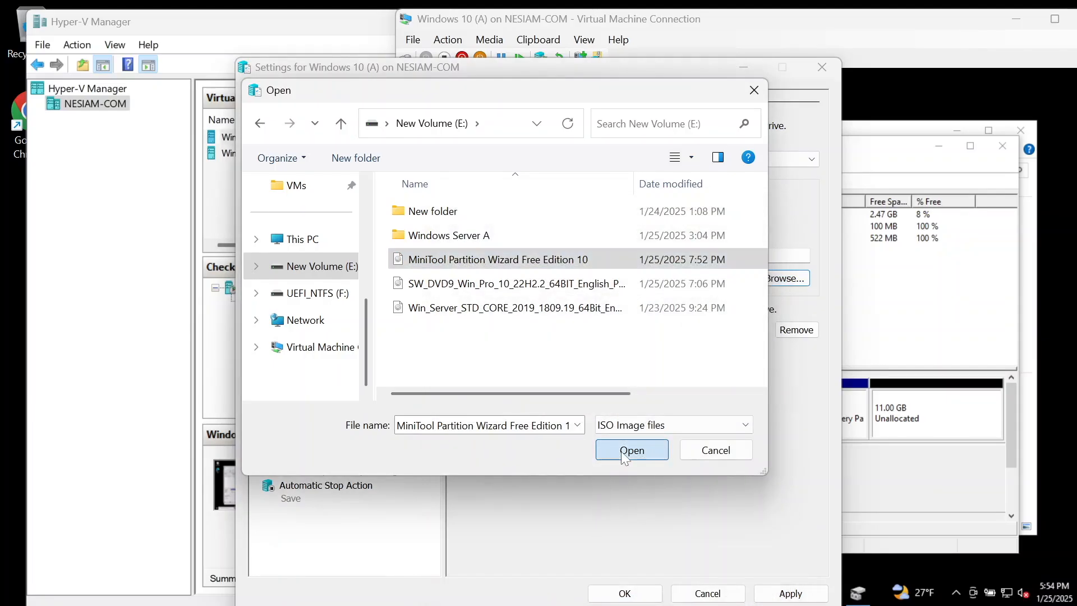
left_click(625, 454)
left_click(625, 592)
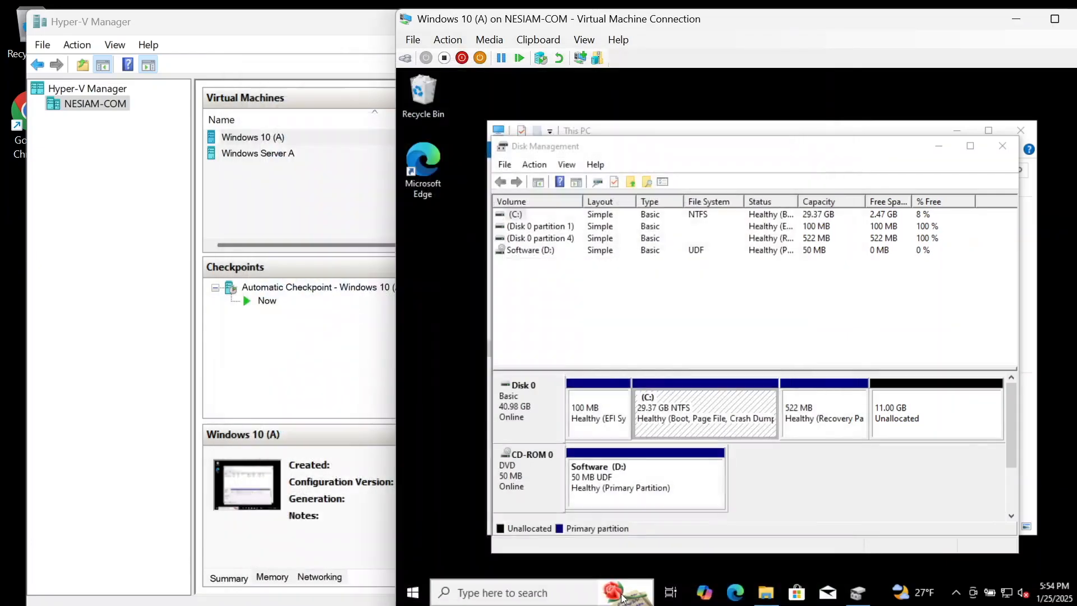
Step: Open the files on DVD Drive (D:) in the virtual machine and run the MiniTool Partition Wizard installer, allowing it to make changes
left_click(621, 593)
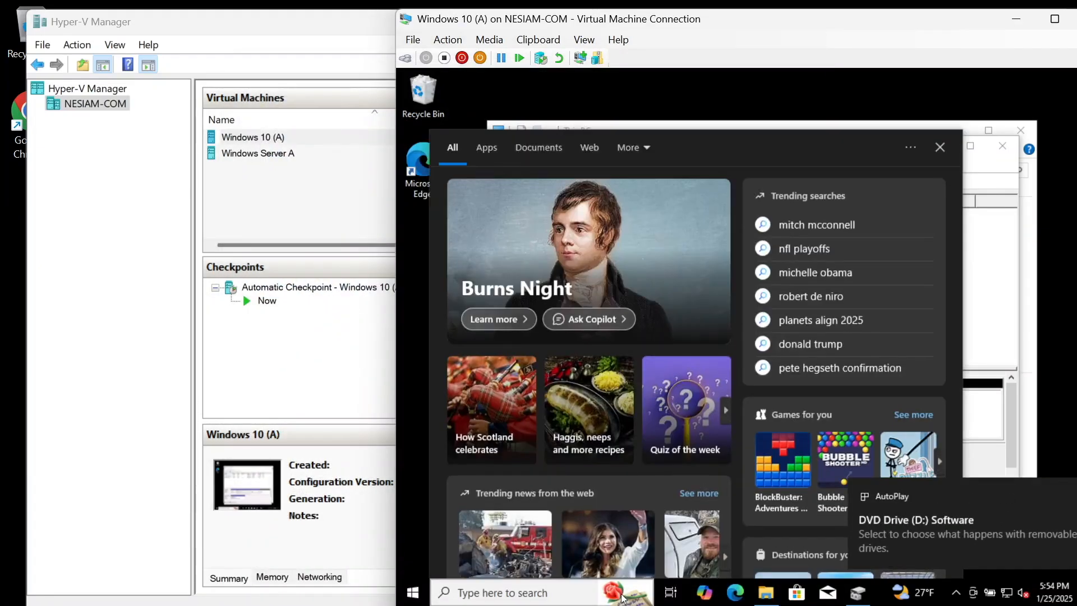
left_click(938, 157)
left_click(900, 530)
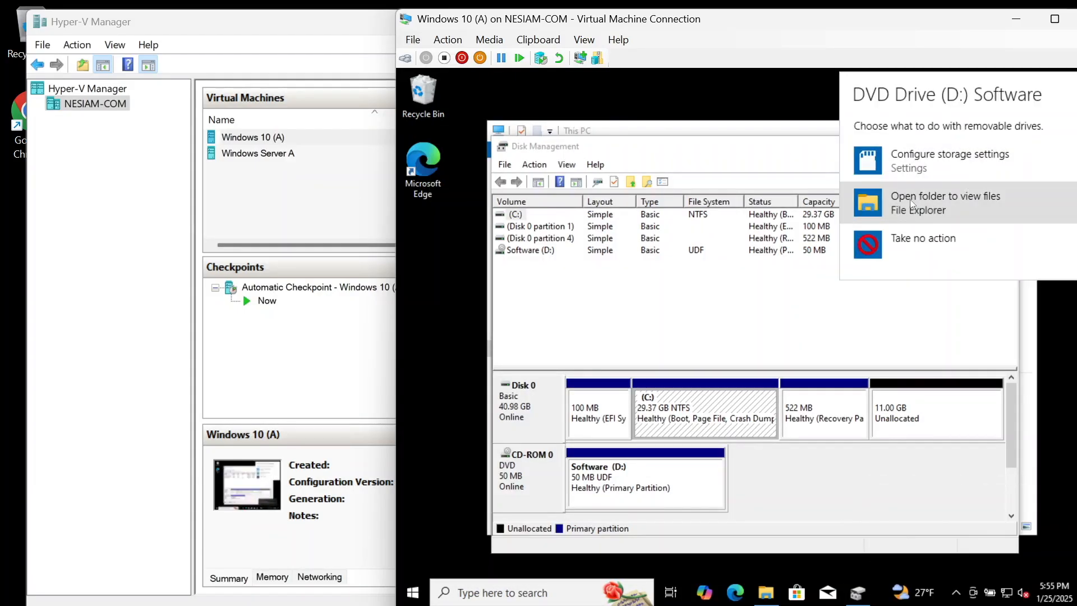
left_click(958, 213)
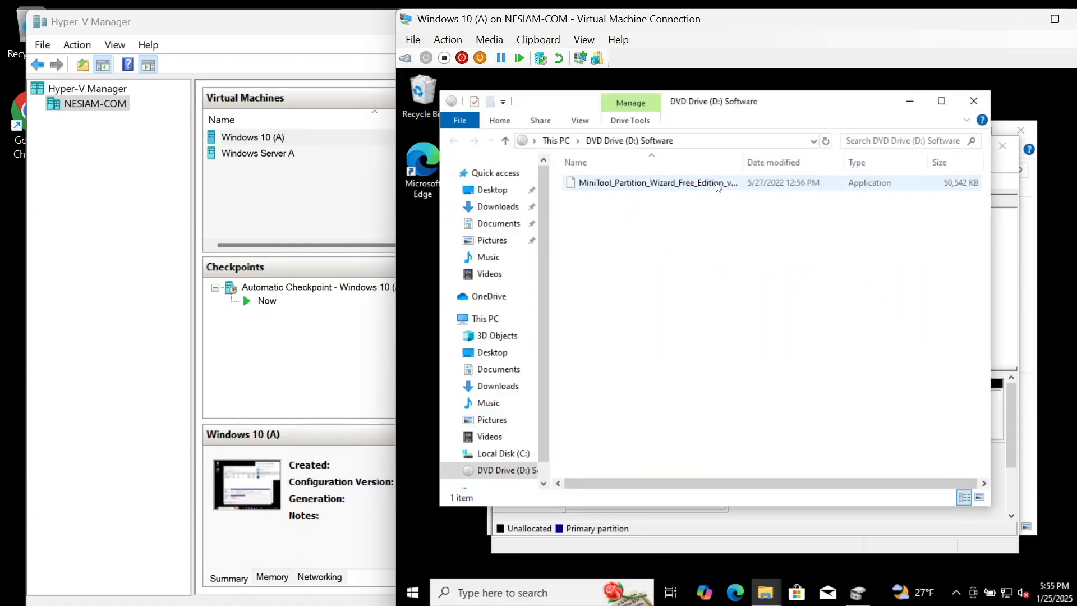
left_click(718, 187)
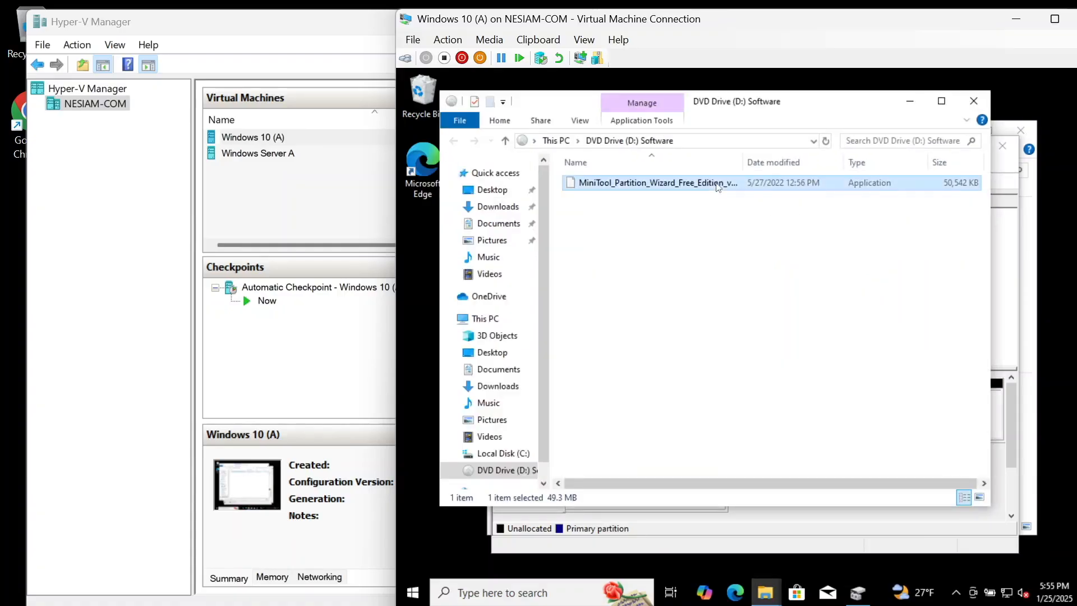
double_click(717, 186)
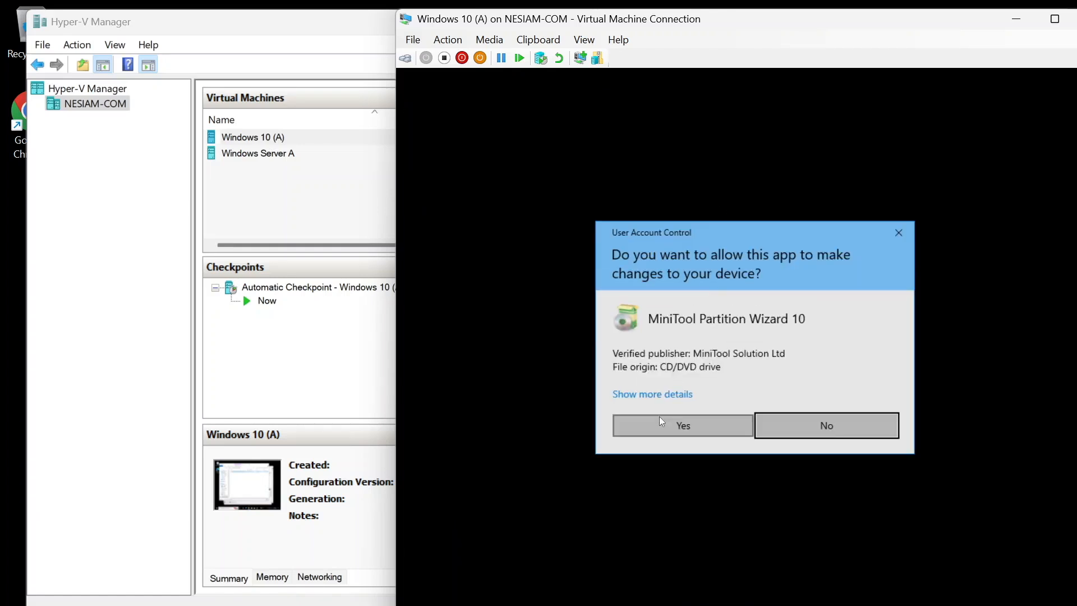
left_click(649, 428)
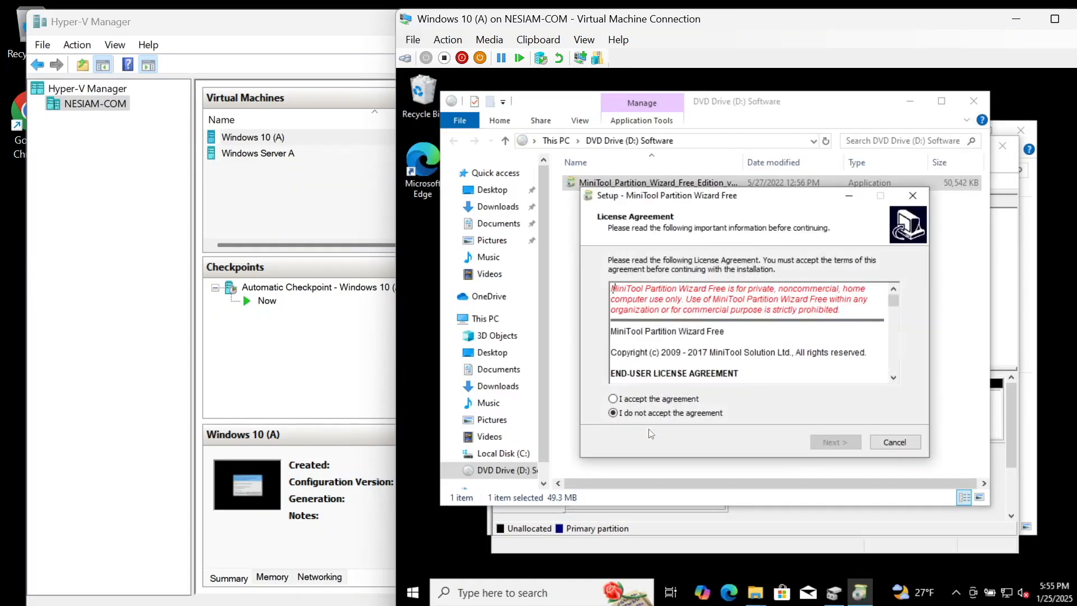
Step: Accept the license agreement and install MiniTool Partition Wizard Free with the default destination, Start Menu folder and desktop shortcut
left_click(651, 400)
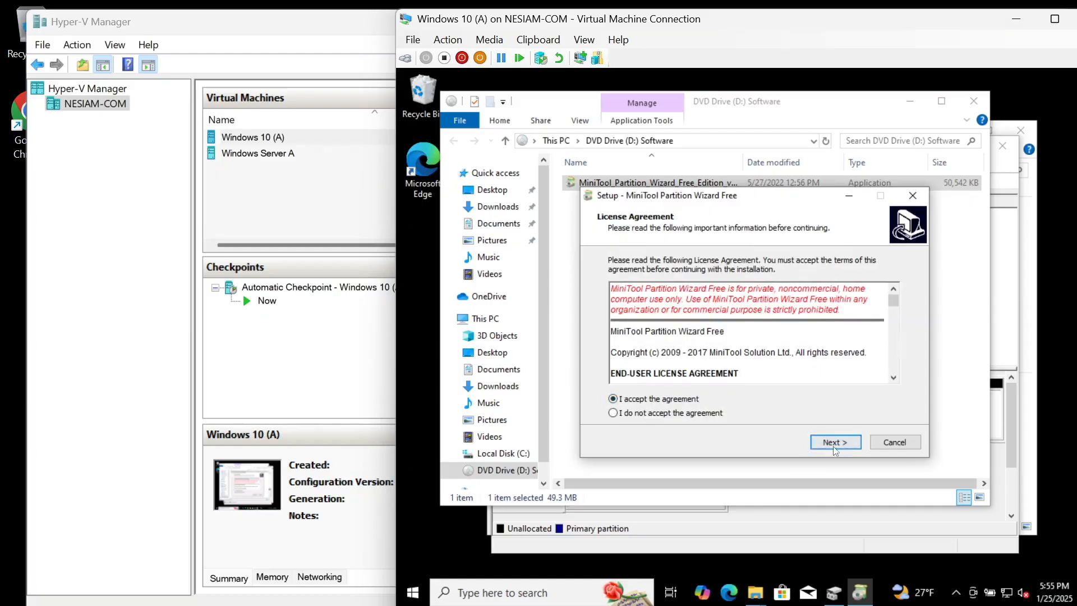
left_click(836, 442)
left_click(836, 443)
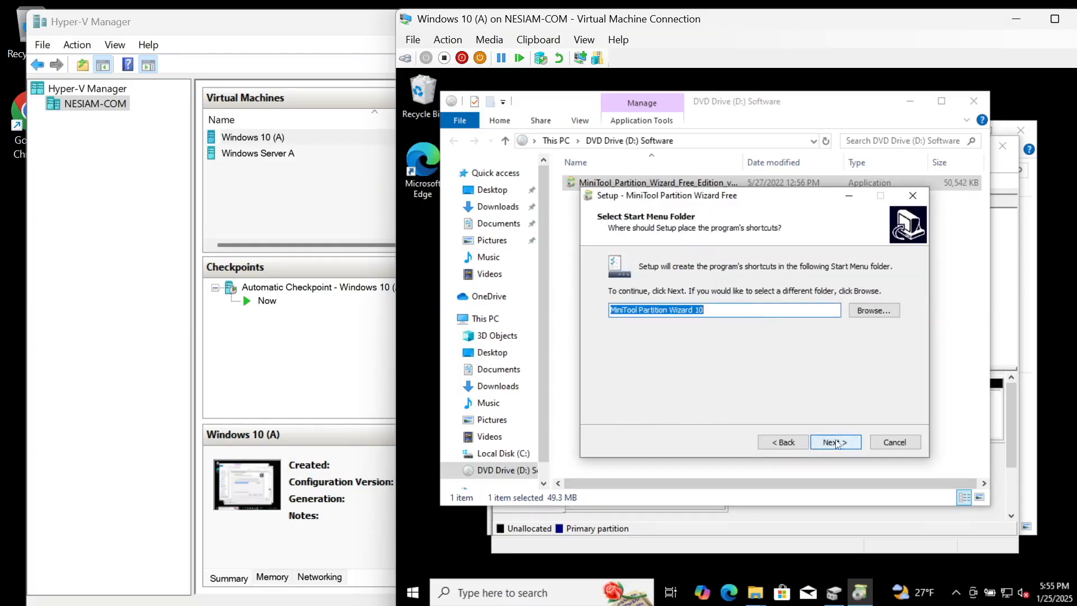
left_click(836, 442)
left_click(836, 442)
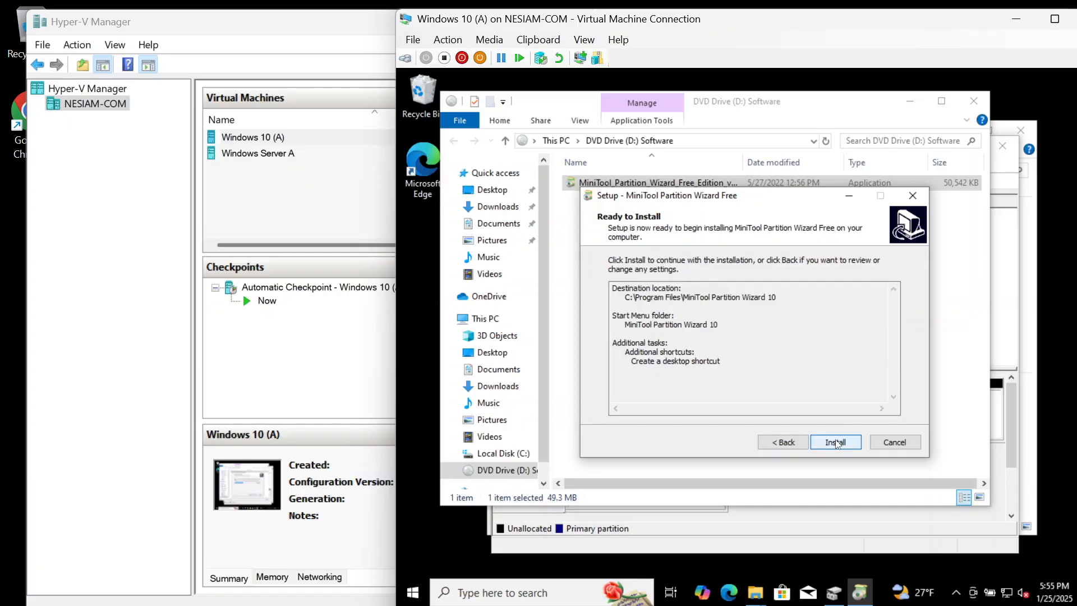
left_click(835, 443)
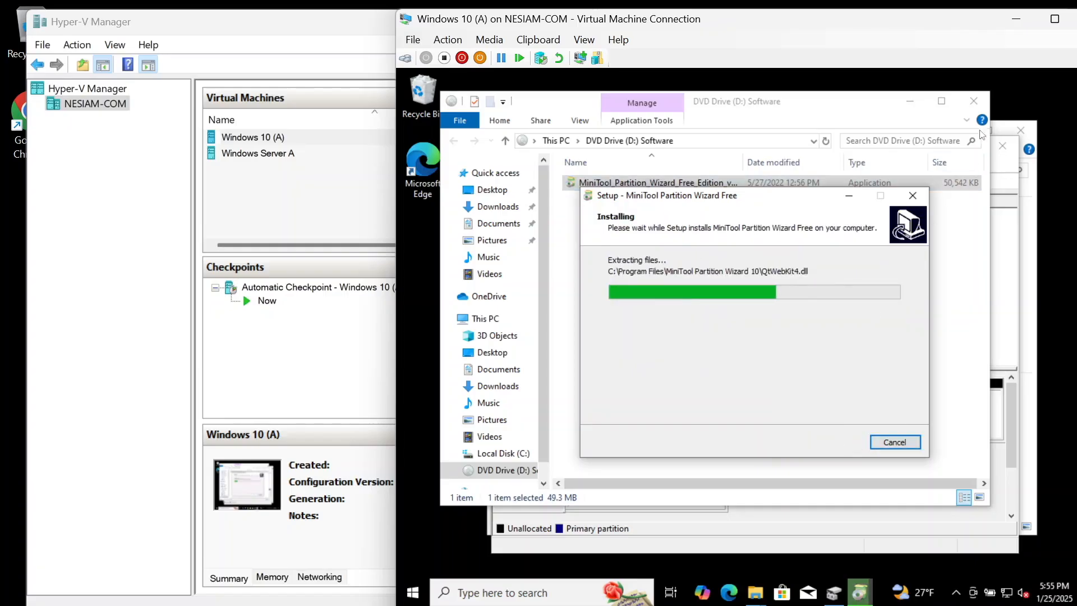
Step: Finish the setup with Launch MiniTool Partition Wizard enabled and show the virtual machine connection in full screen
left_click(897, 442)
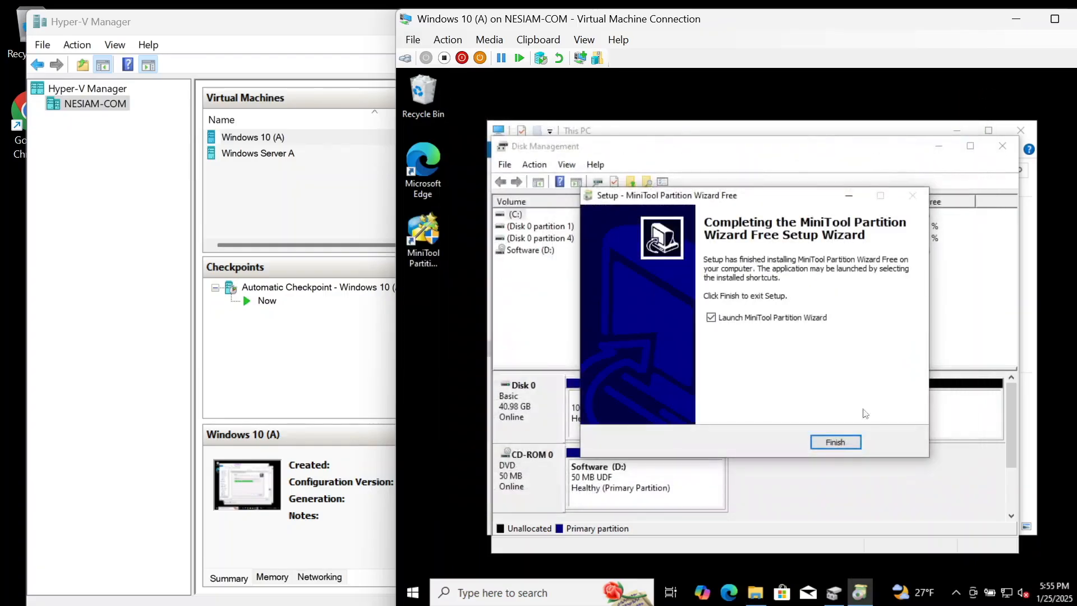
left_click(835, 442)
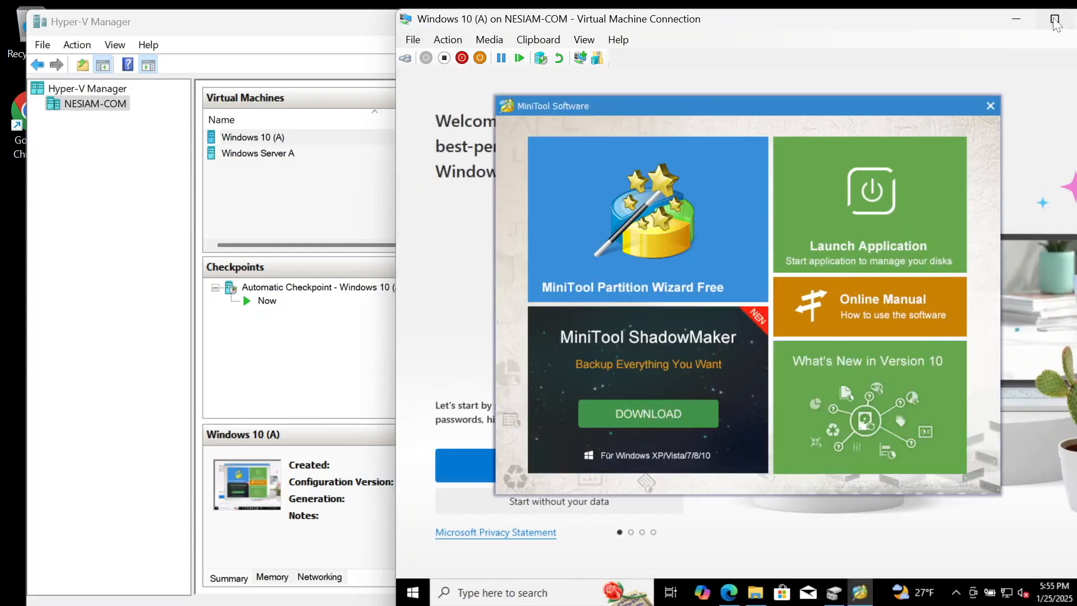
left_click(1054, 19)
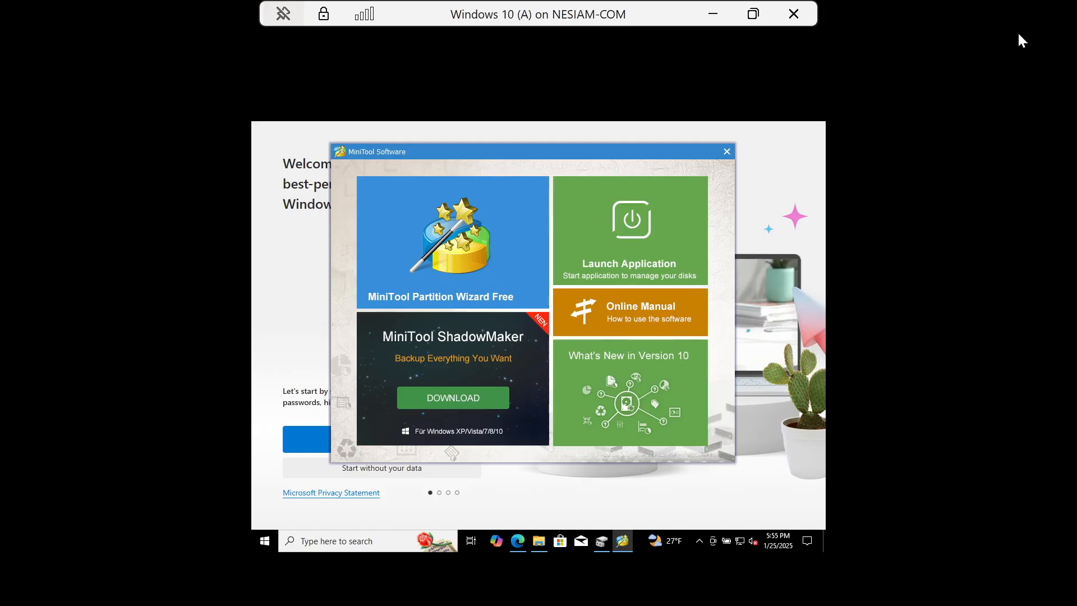
Step: End the Microsoft Edge task with Task Manager in the virtual machine
right_click(640, 547)
left_click(676, 485)
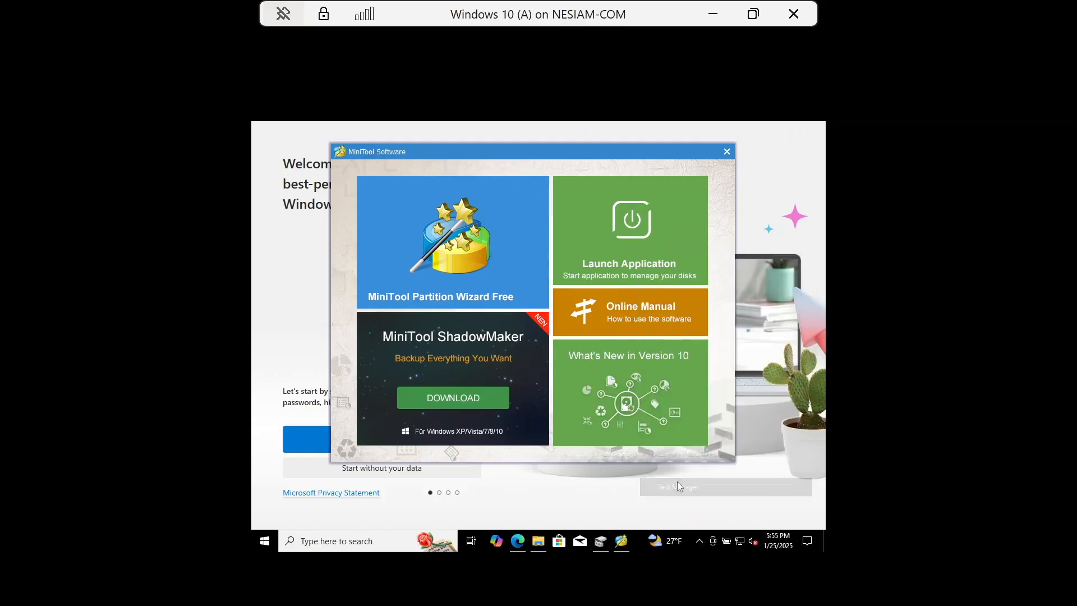
left_click(387, 233)
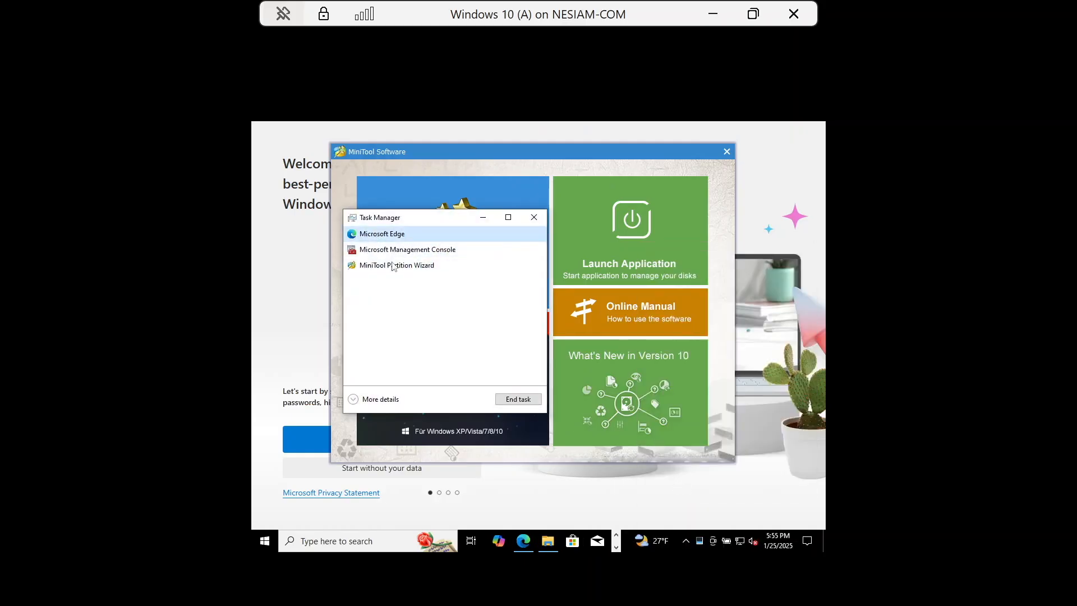
left_click(519, 400)
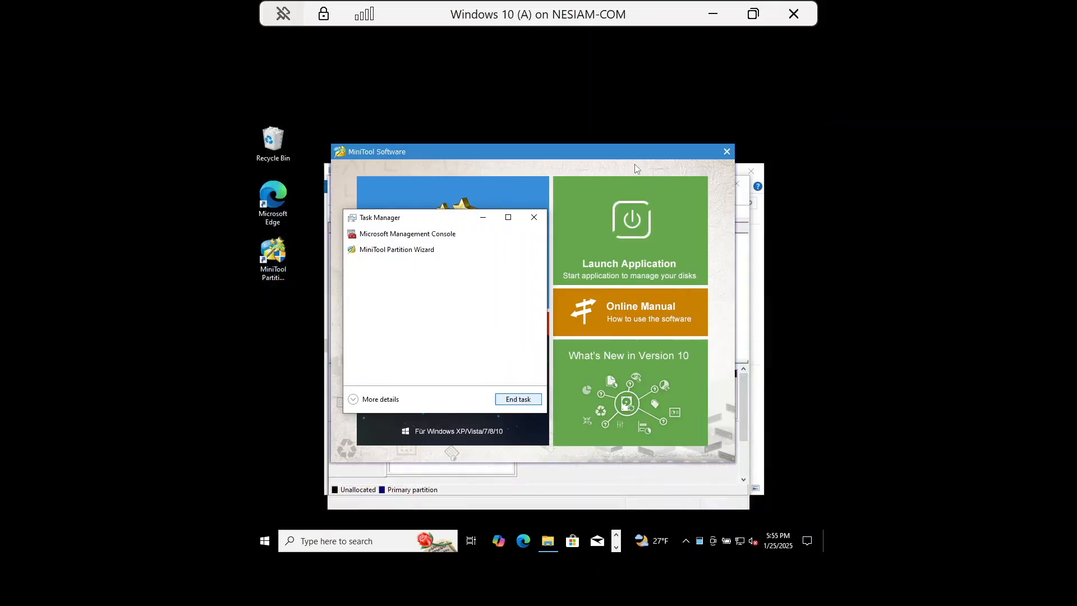
Step: Open MiniTool Partition Wizard Free from its launcher, take the virtual machine connection out of full screen and move its window over Hyper-V Manager
left_click(573, 158)
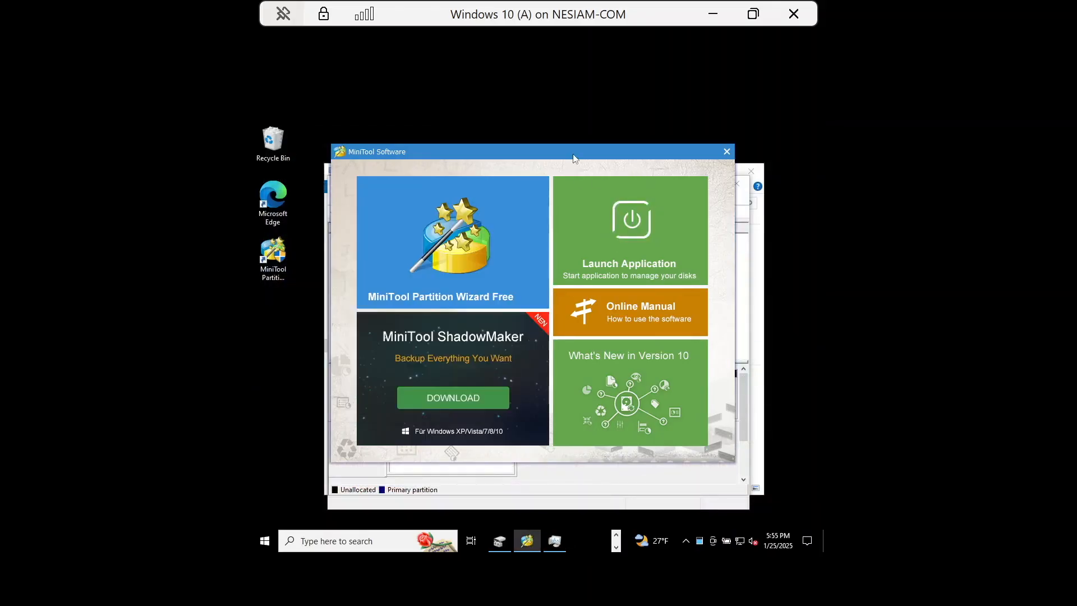
left_click(486, 290)
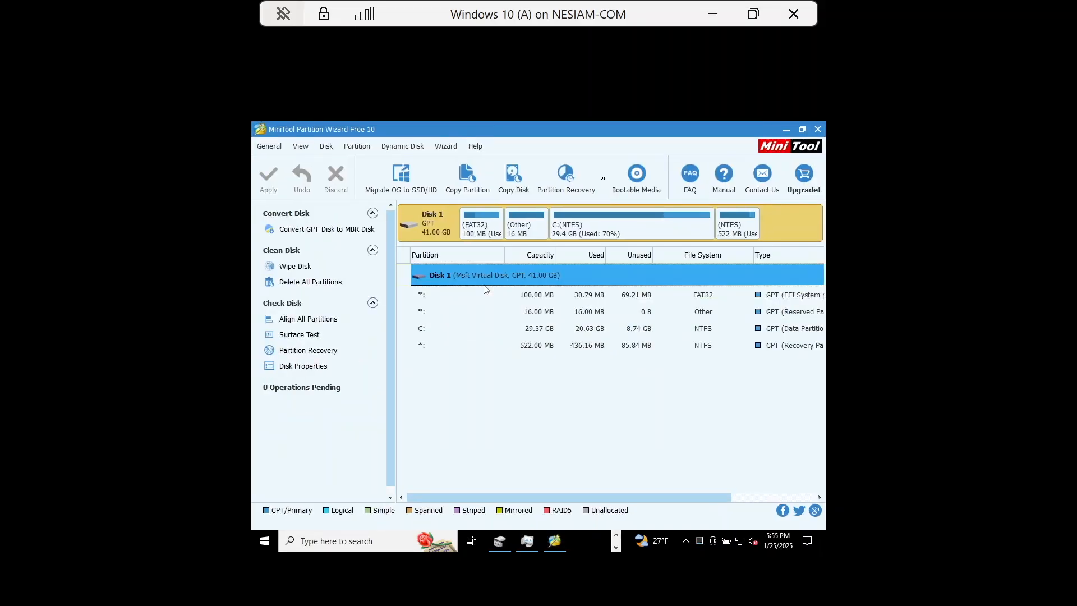
left_click(753, 14)
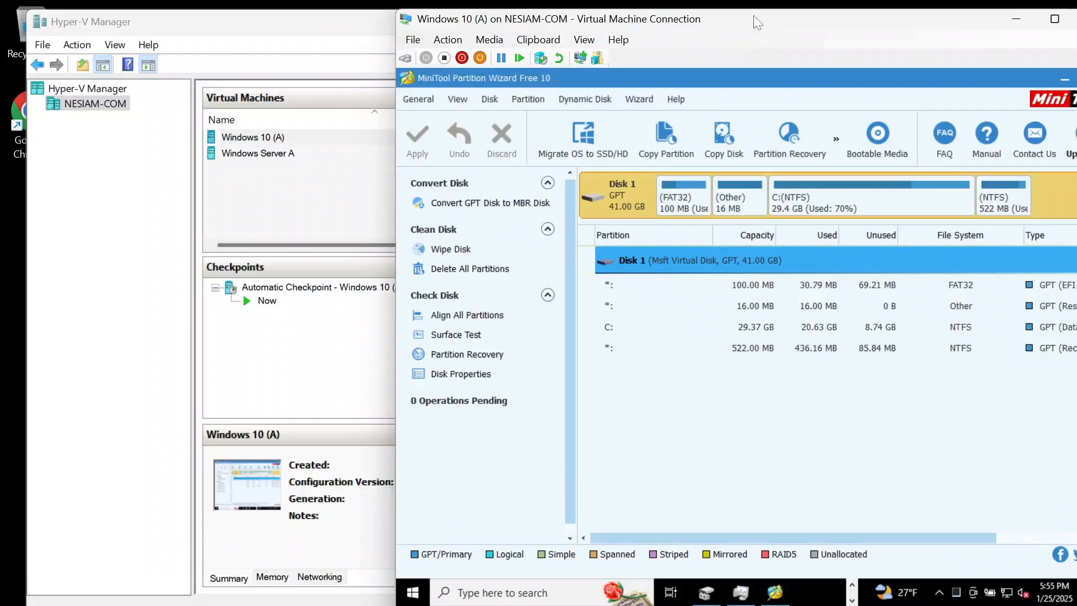
left_click_drag(746, 21, 517, 29)
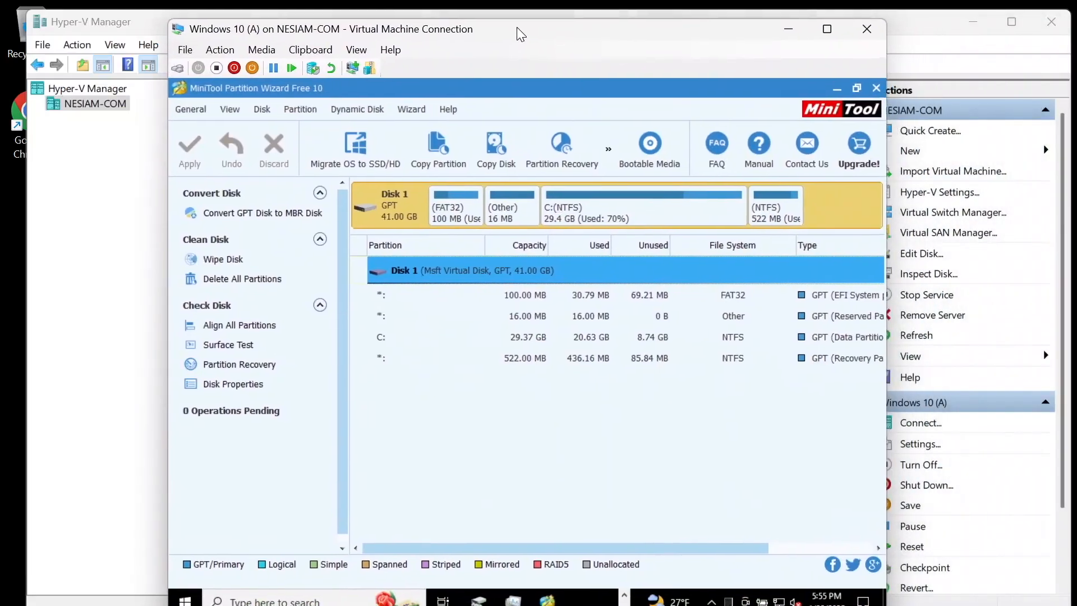
Step: Select the C: partition, compare the disk layout with the one in Disk Management, and close Disk Management
left_click(623, 212)
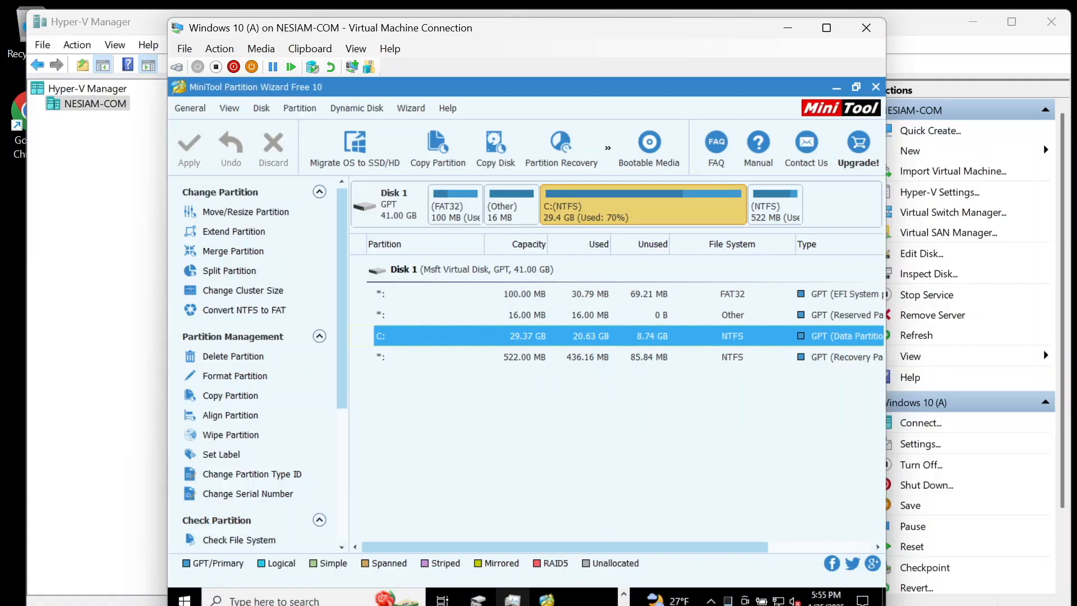
left_click(512, 598)
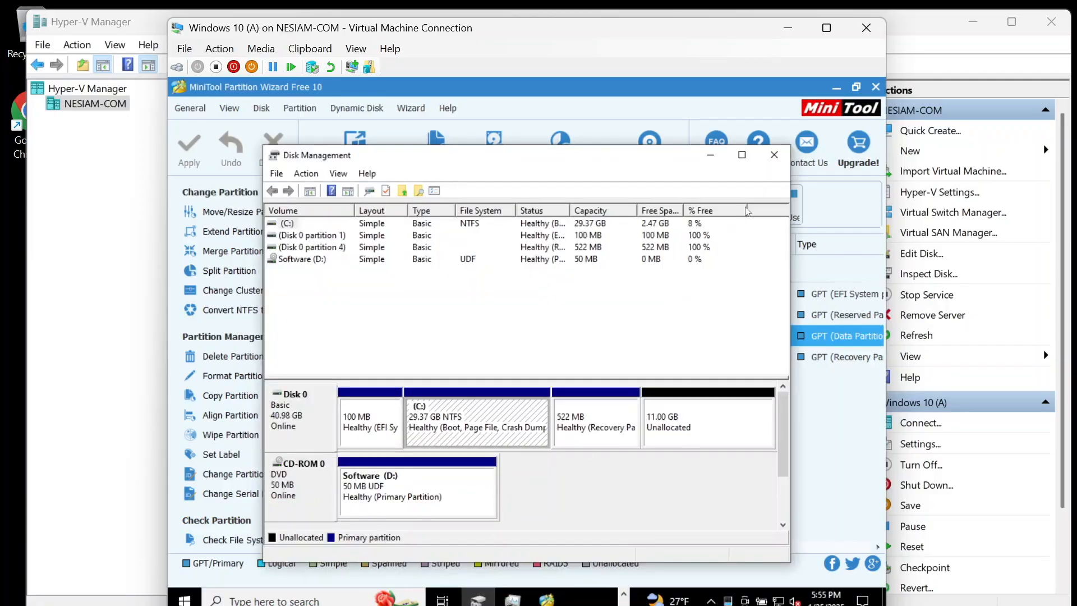
left_click(774, 155)
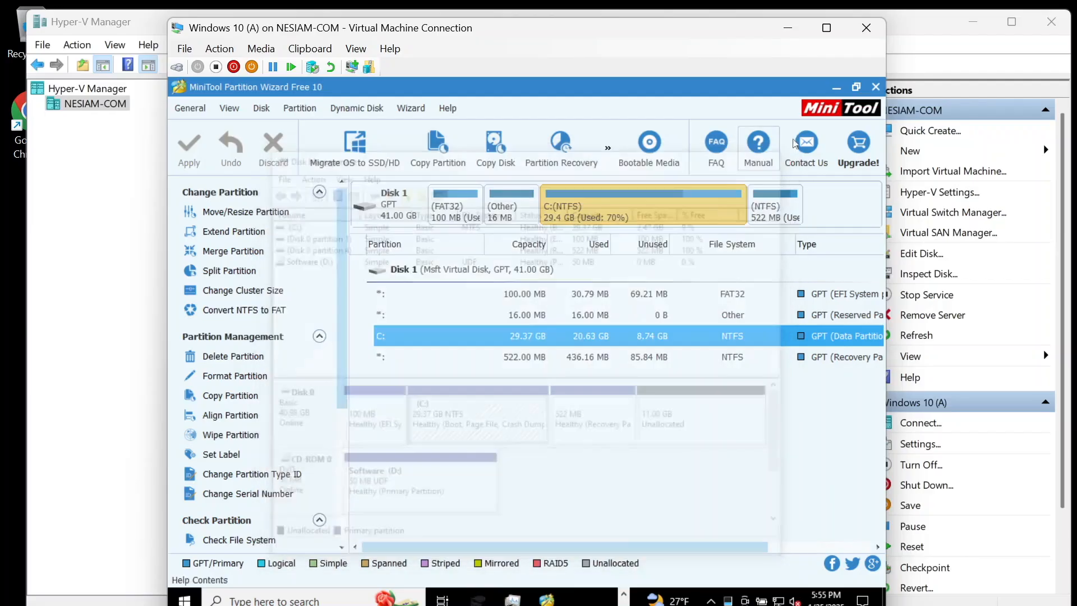
Step: Close Partition Wizard and Task Manager, and relaunch MiniTool Partition Wizard Free from the desktop, allowing it to make changes
left_click(878, 86)
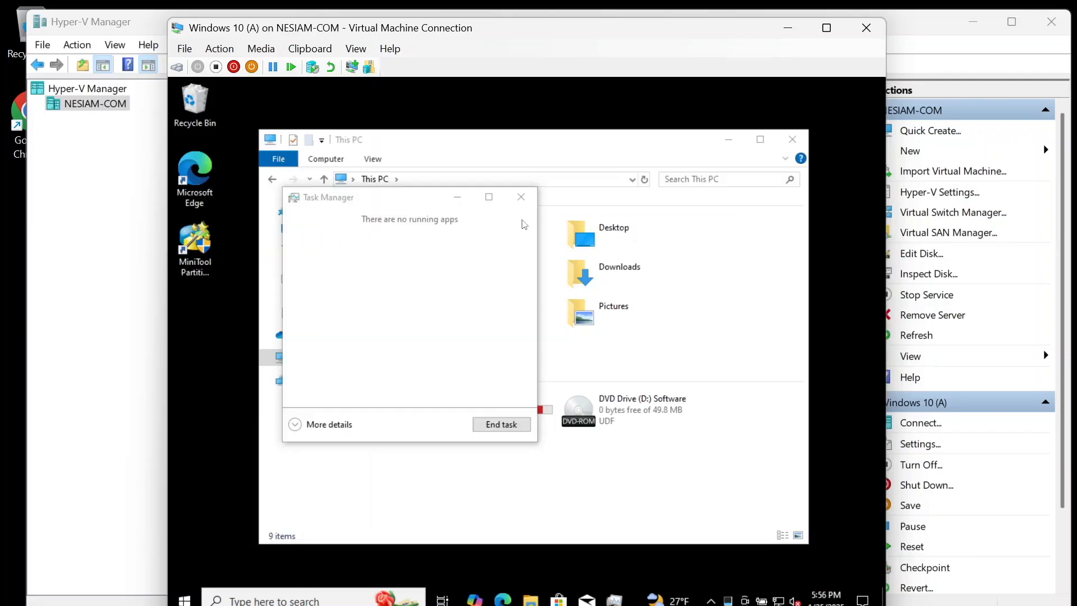
left_click(525, 206)
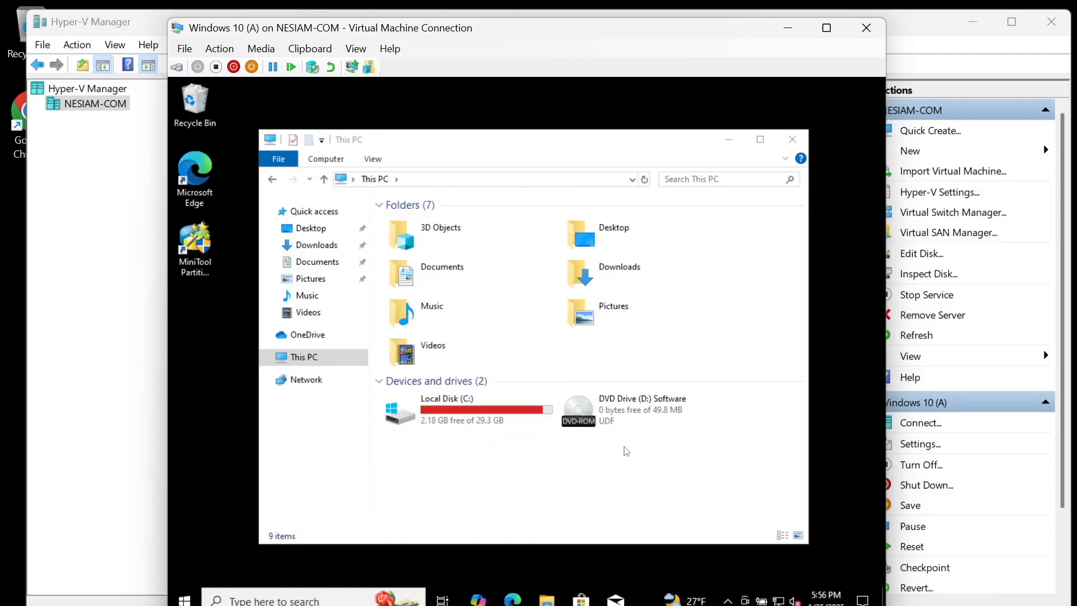
double_click(209, 279)
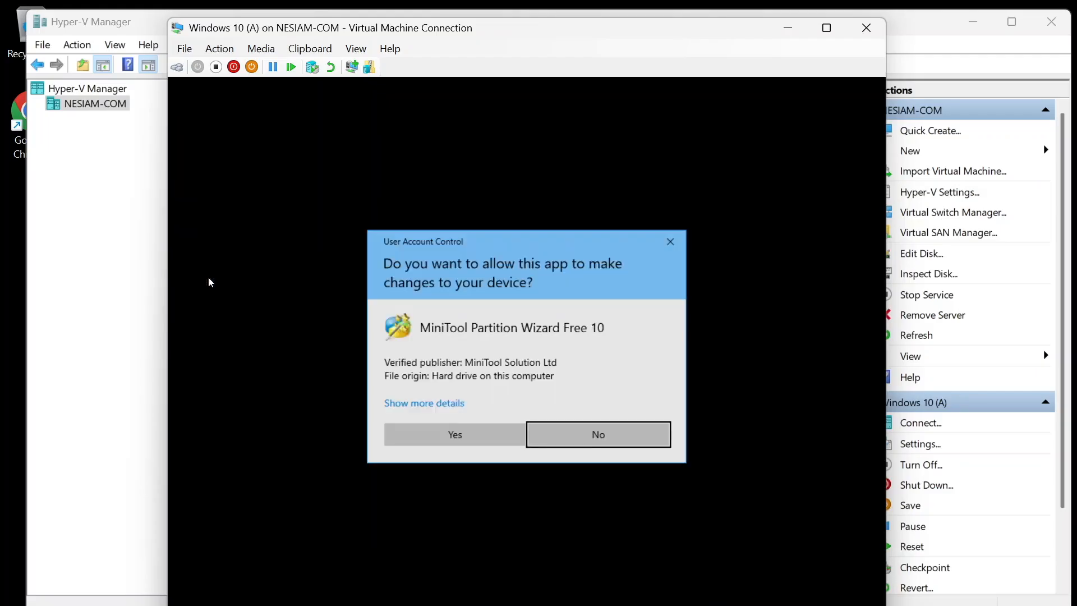
left_click(397, 440)
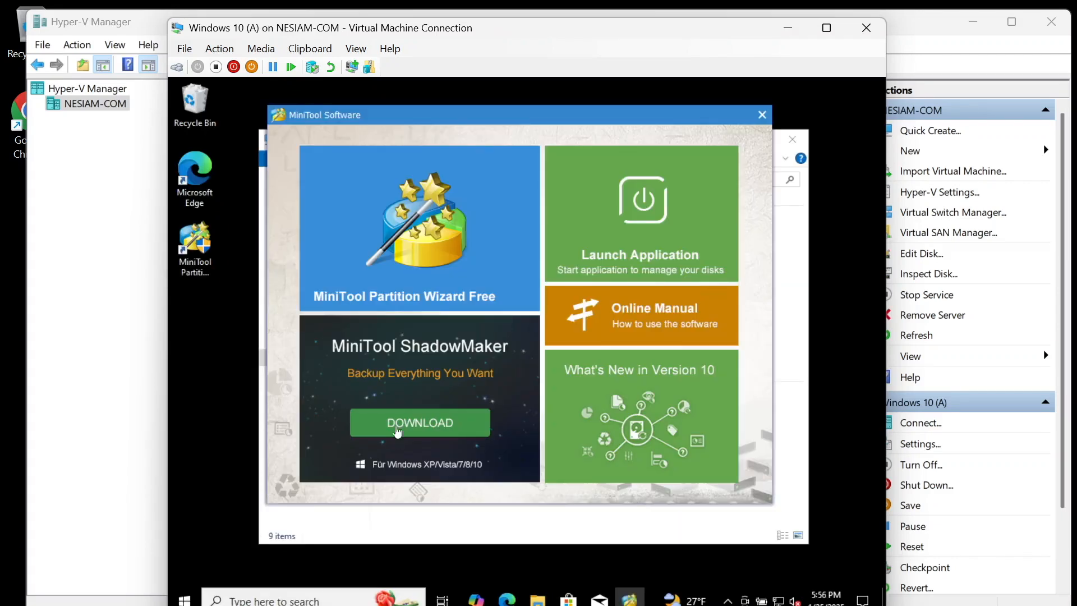
left_click(427, 284)
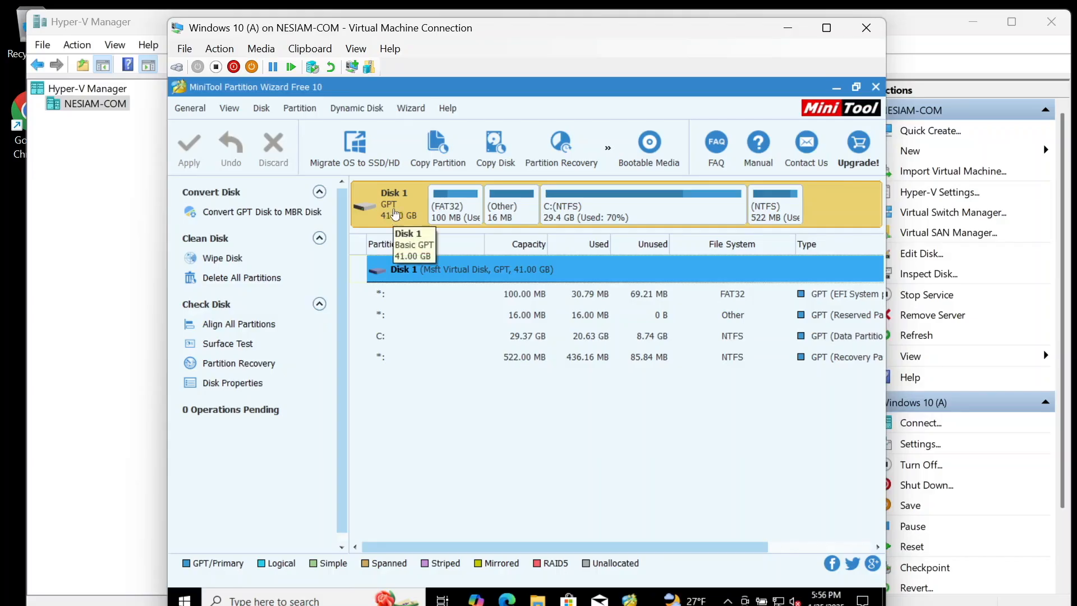
Step: Try to extend the C: partition on Disk 1 with the Extend operation
right_click(393, 218)
left_click(492, 459)
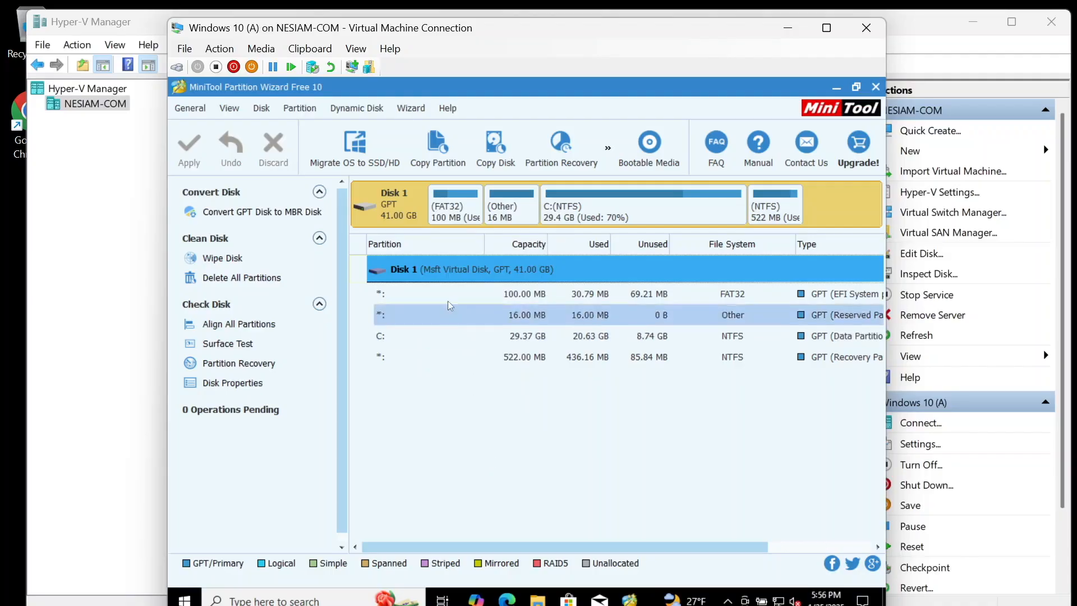
left_click(627, 210)
right_click(627, 210)
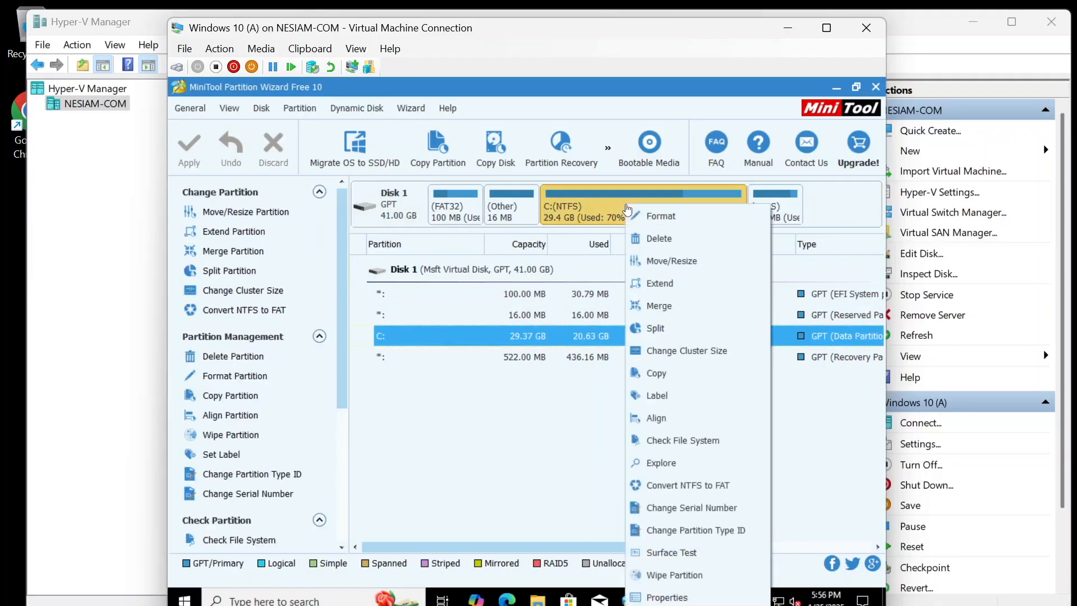
left_click(694, 298)
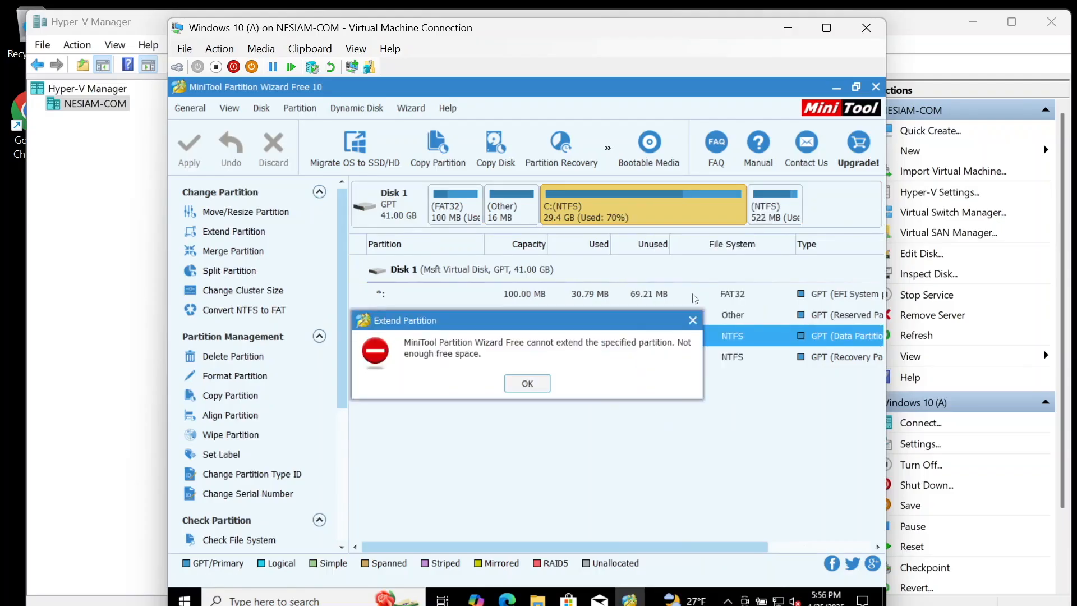
left_click(524, 386)
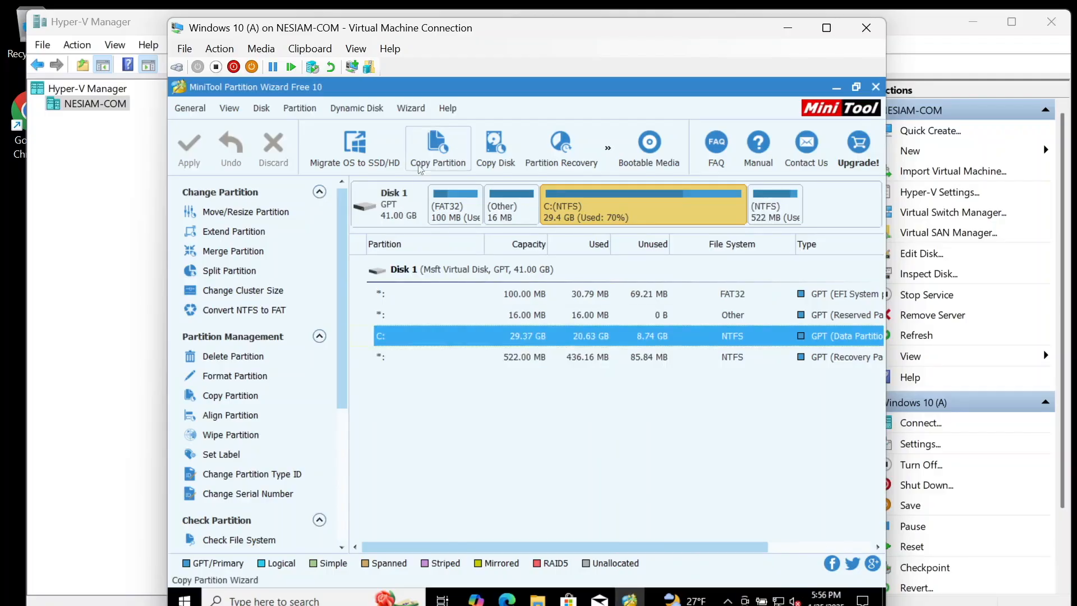
Step: Check the Move/Resize settings of the C: partition, cancel them and close Partition Wizard
left_click(258, 216)
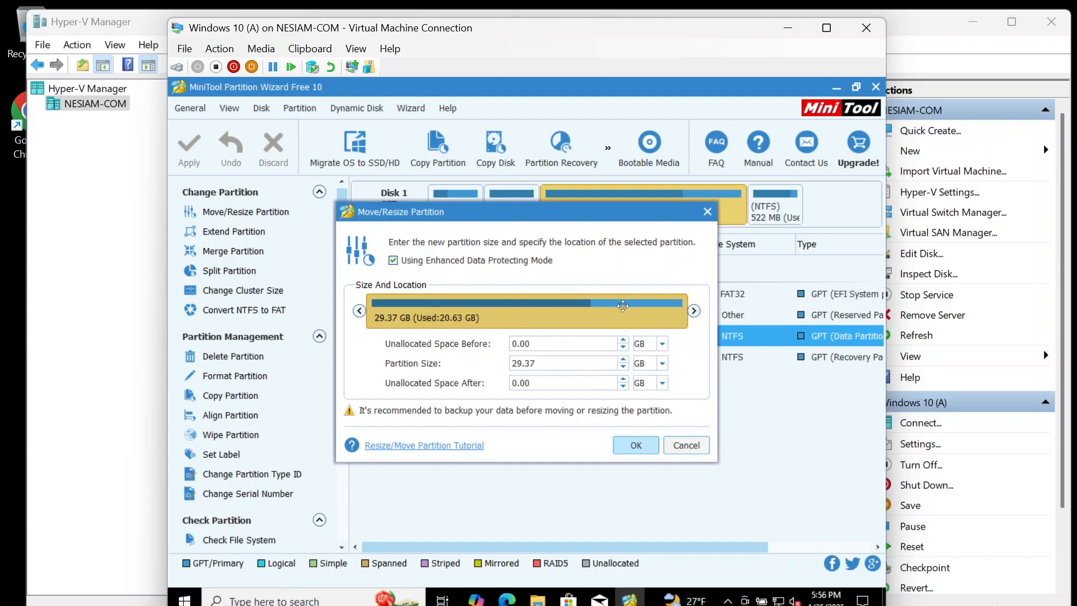
left_click(685, 450)
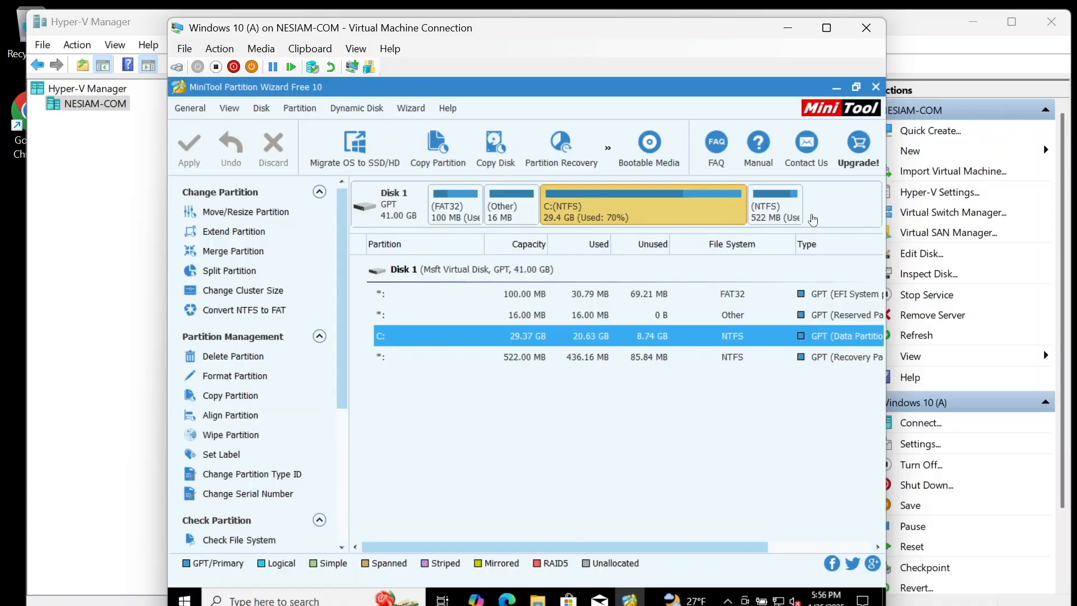
left_click(875, 87)
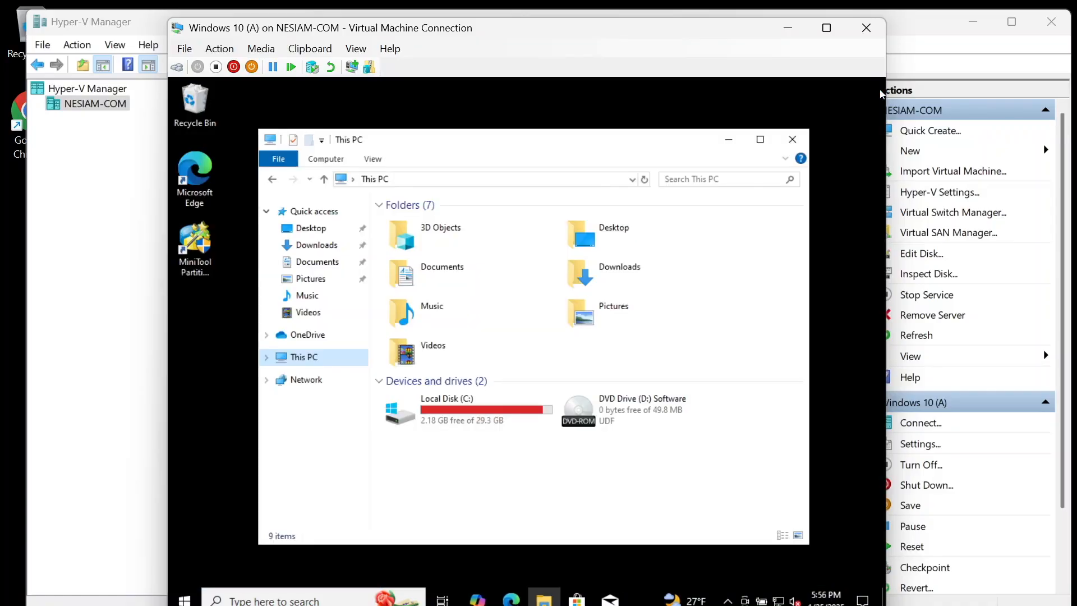
Step: Restart Windows in the virtual machine
right_click(184, 599)
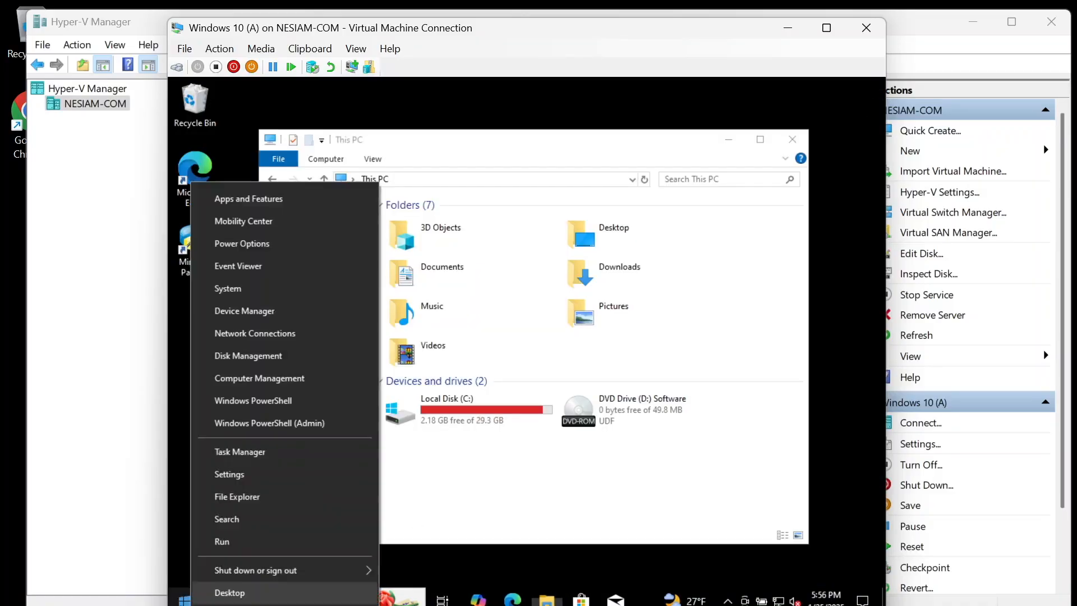
mouse_move(216, 579)
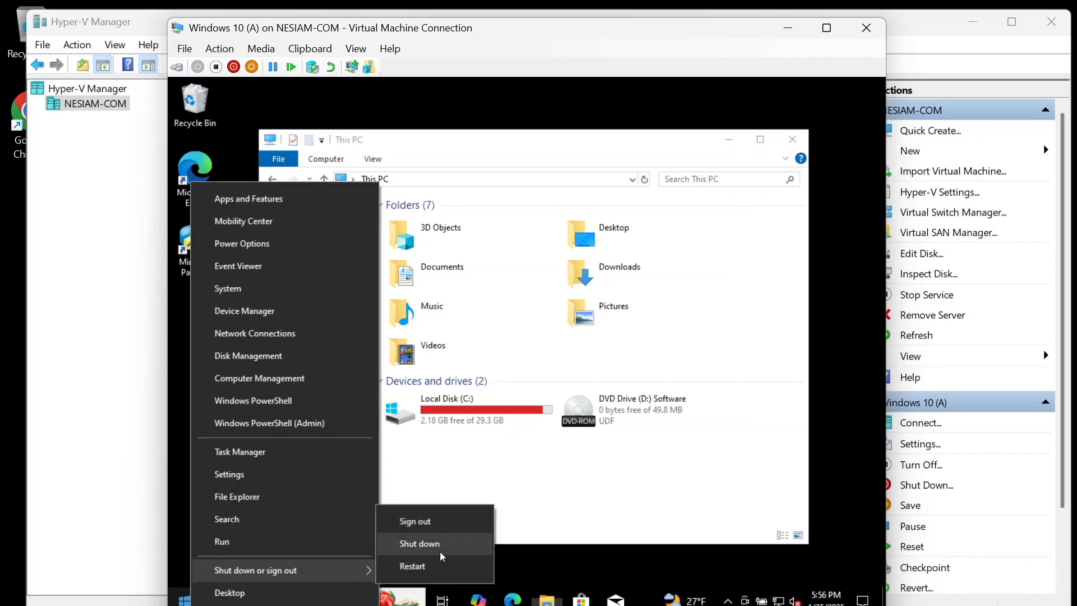
left_click(439, 568)
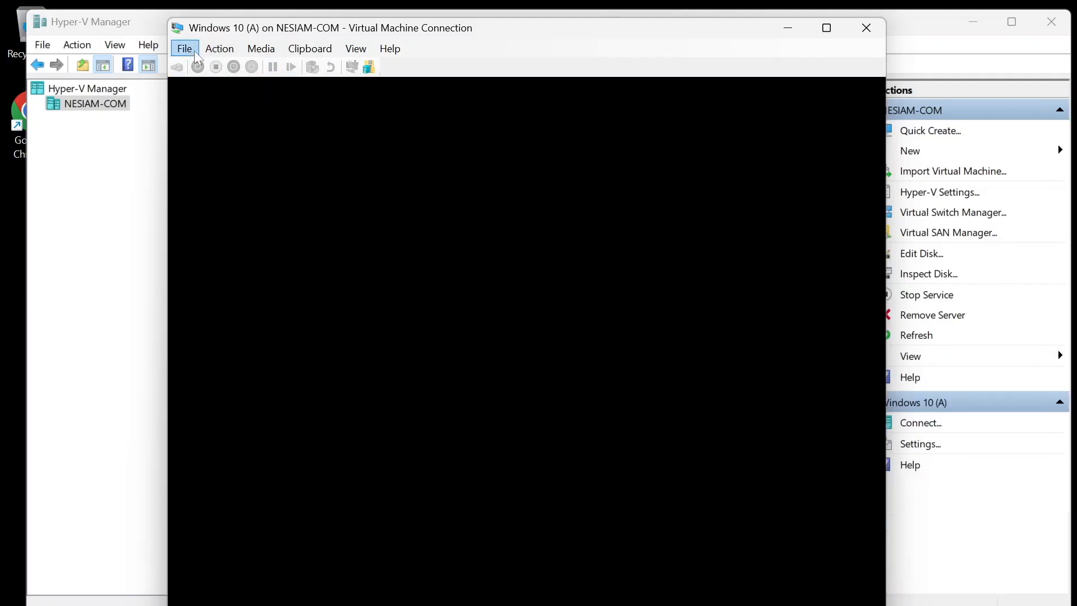
Step: Set the DVD drive's media to None in the virtual machine's settings and accept the change
left_click(184, 49)
left_click(204, 66)
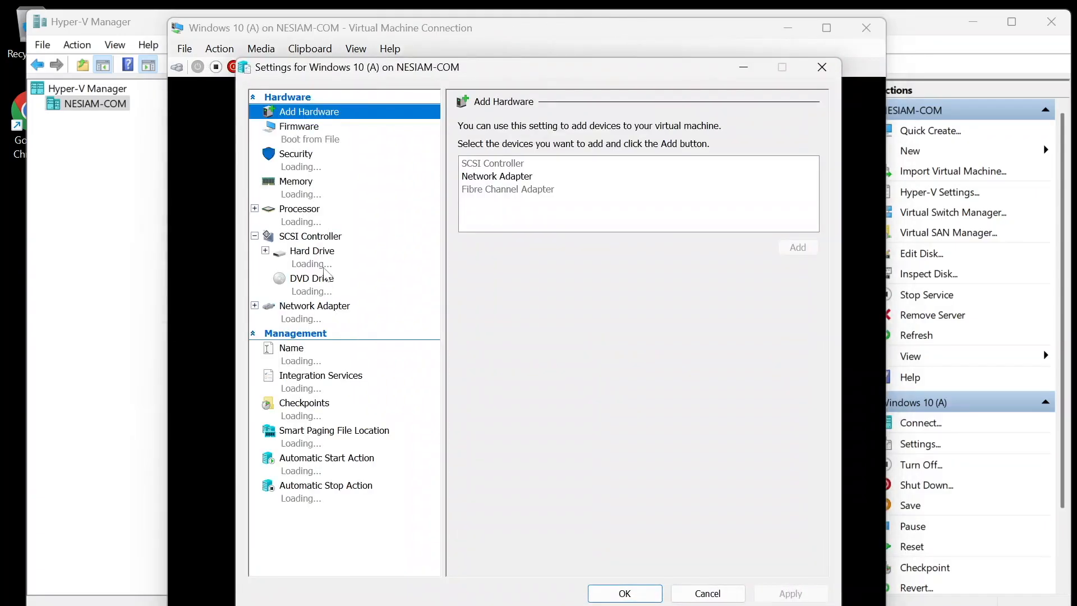
left_click(312, 278)
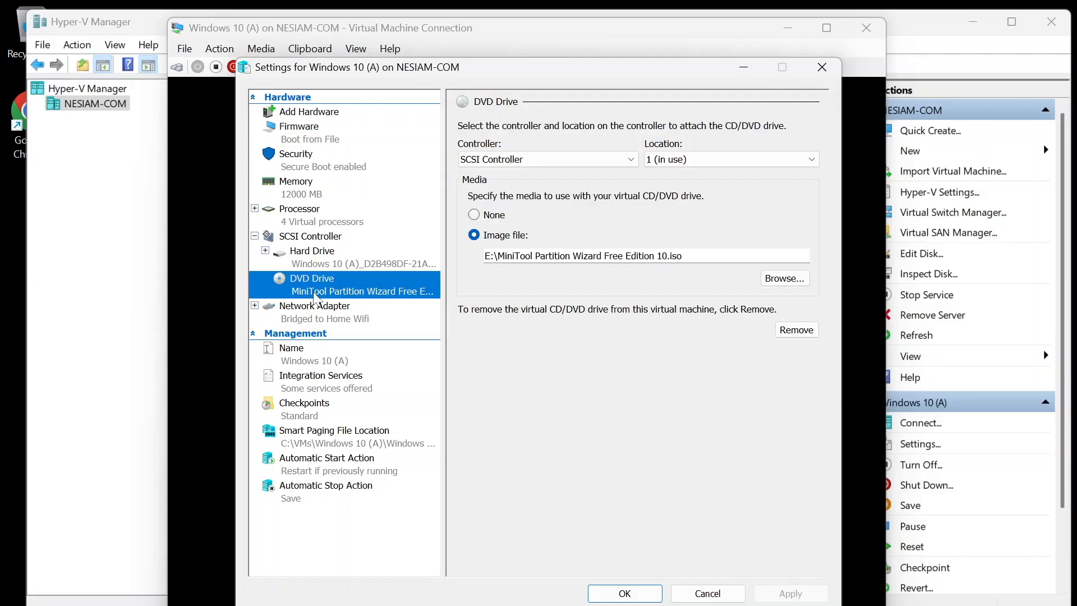
left_click(505, 222)
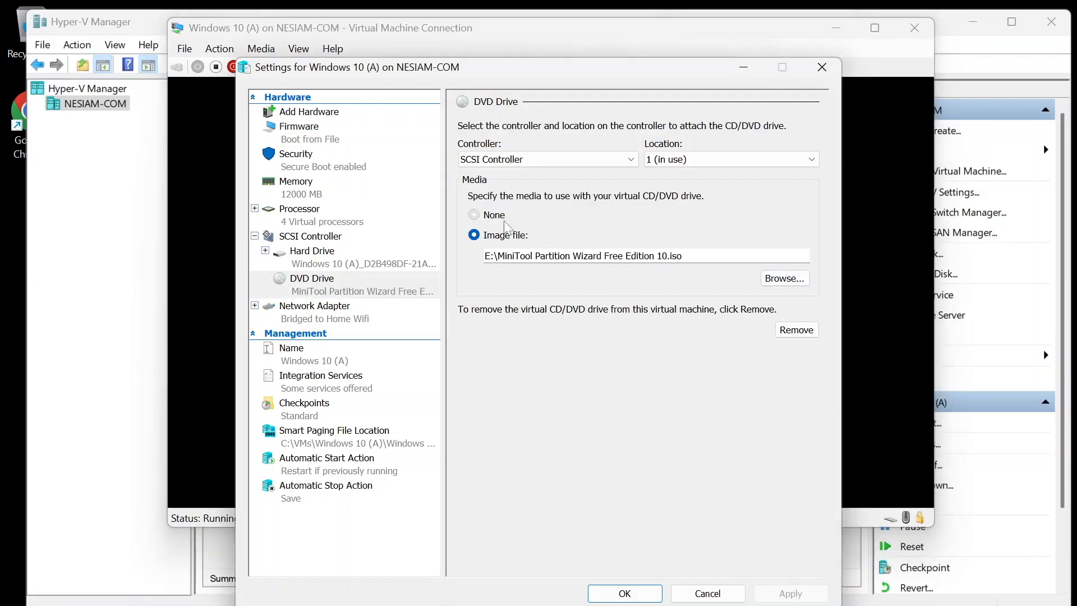
left_click(624, 594)
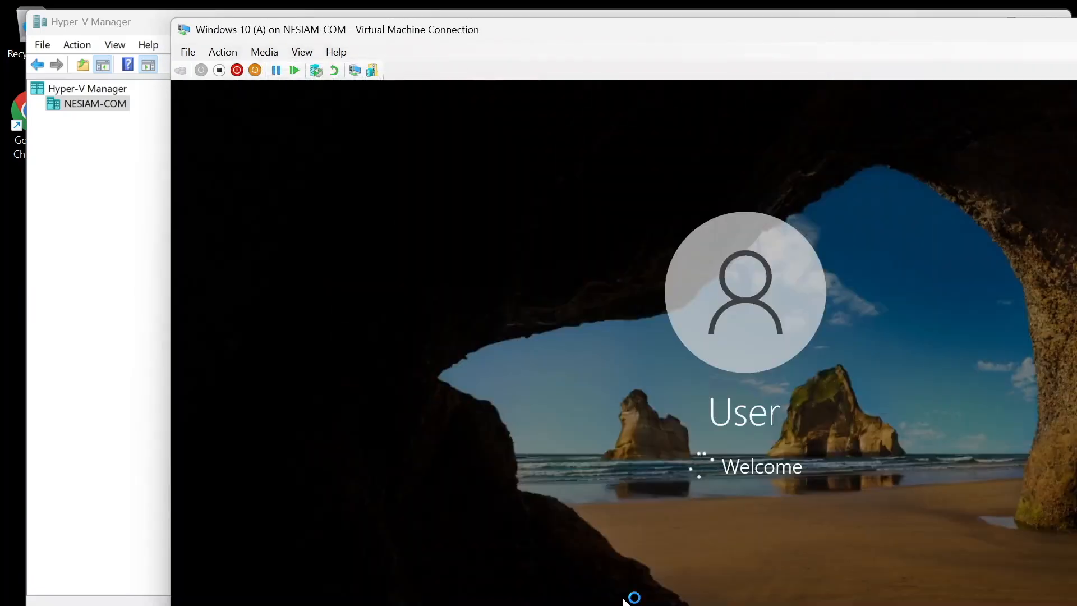
Step: Show the virtual machine in full screen and launch MiniTool Partition Wizard Free from the desktop, allowing it to make changes
double_click(666, 38)
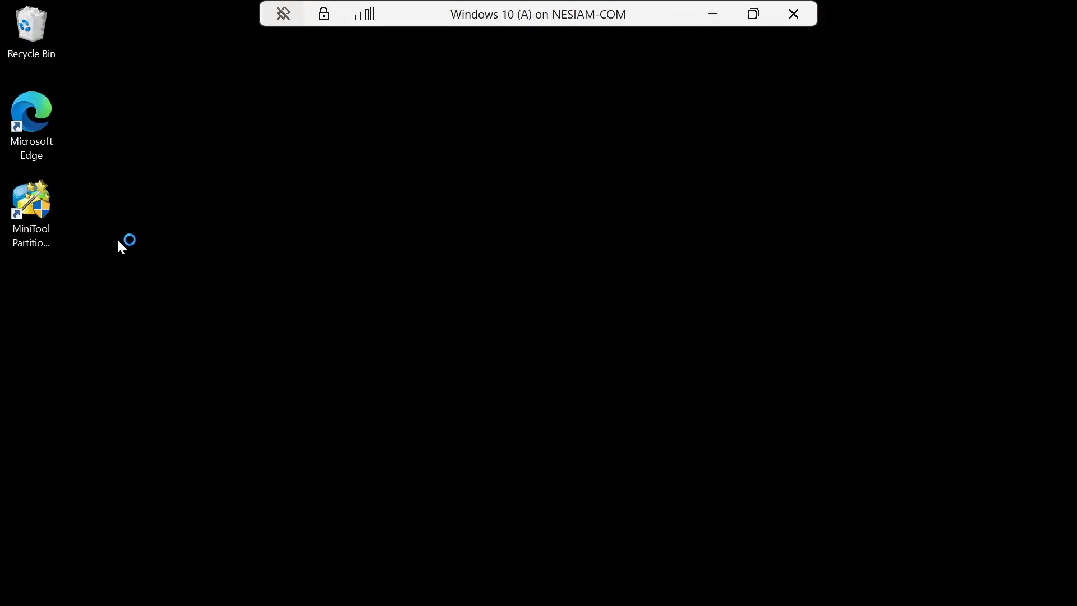
double_click(46, 209)
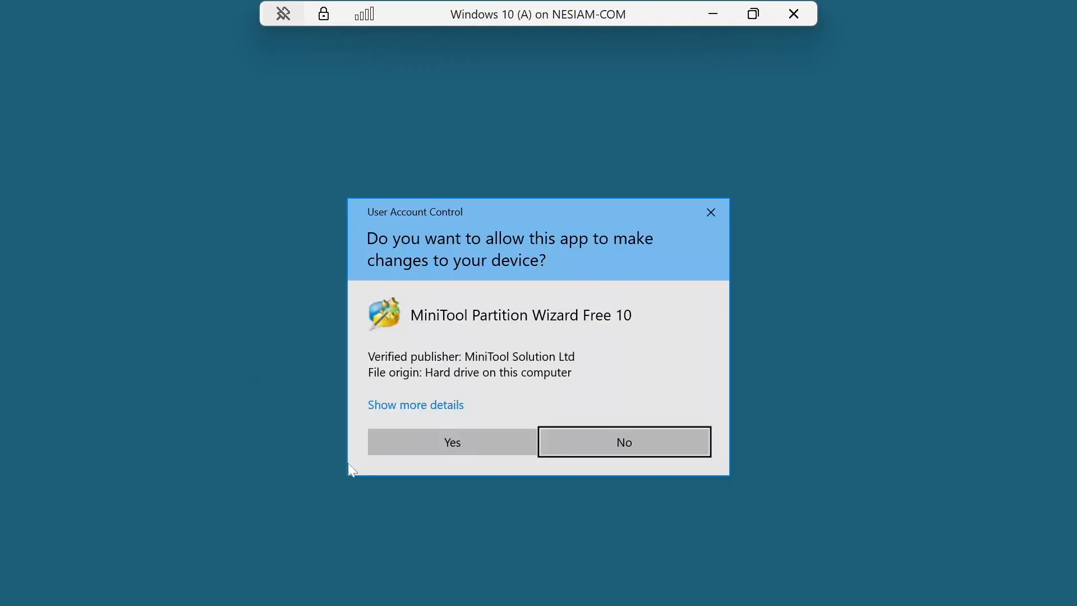
left_click(412, 442)
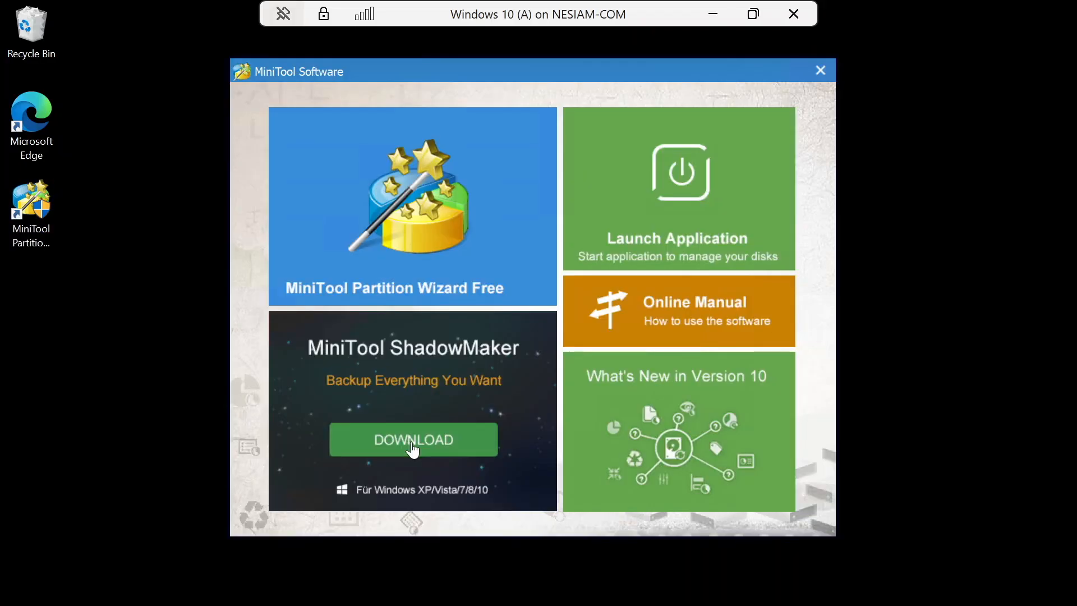
left_click(405, 216)
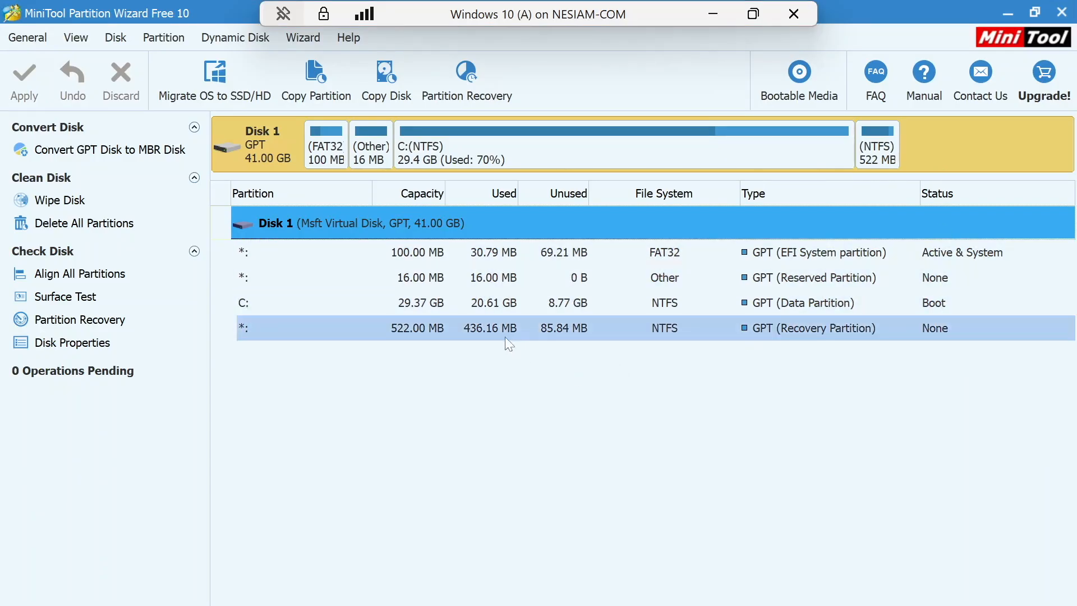
Step: Review the operations available for the C: partition, reload the disk information and close Partition Wizard
left_click(441, 308)
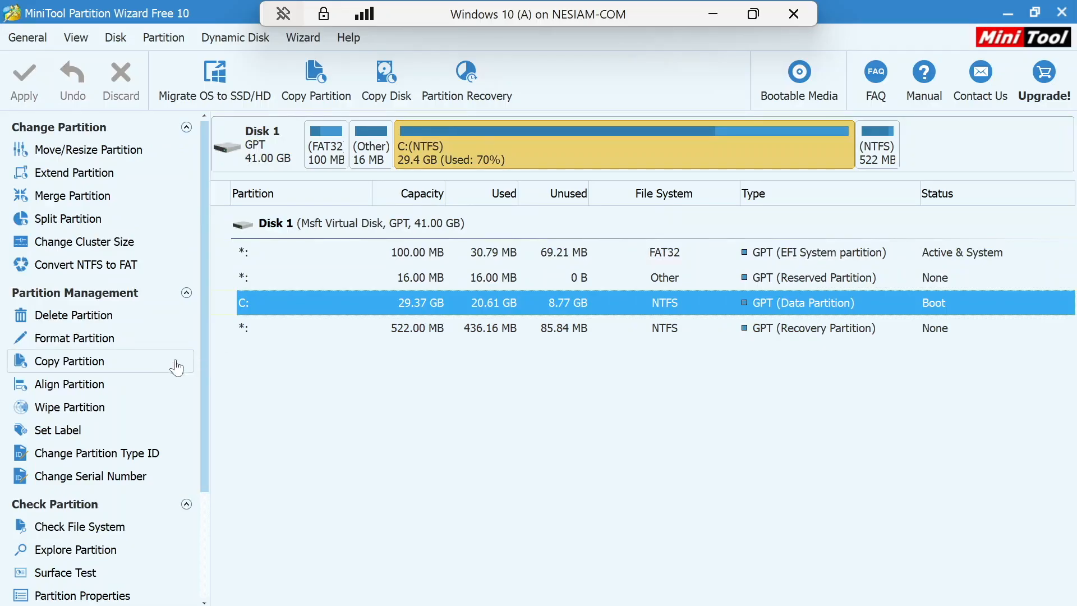
scroll(138, 467, "down", 2)
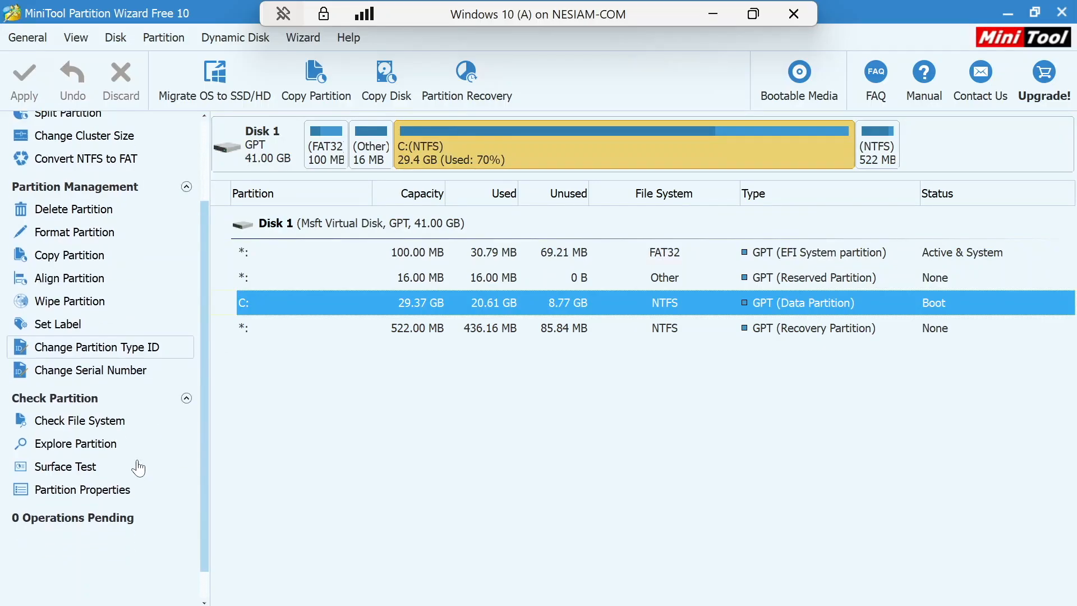
left_click(120, 34)
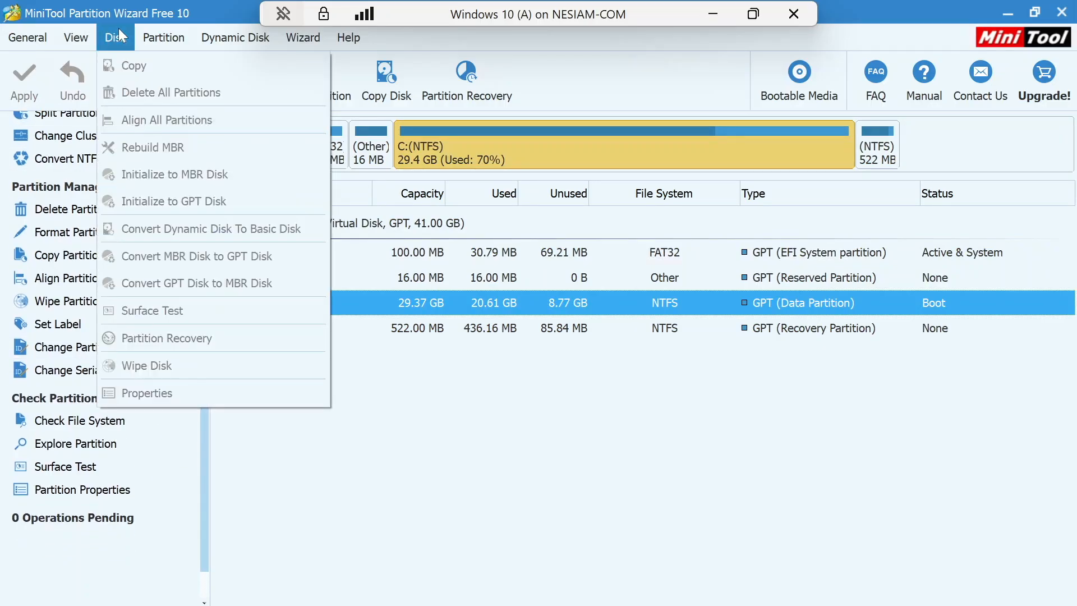
mouse_move(80, 34)
mouse_move(32, 37)
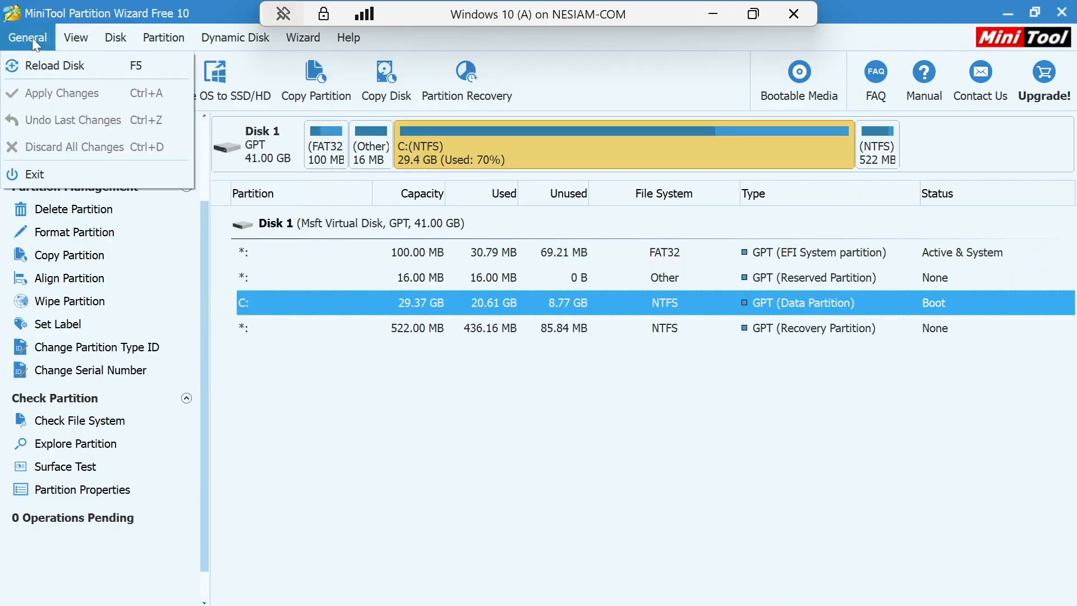
left_click(43, 69)
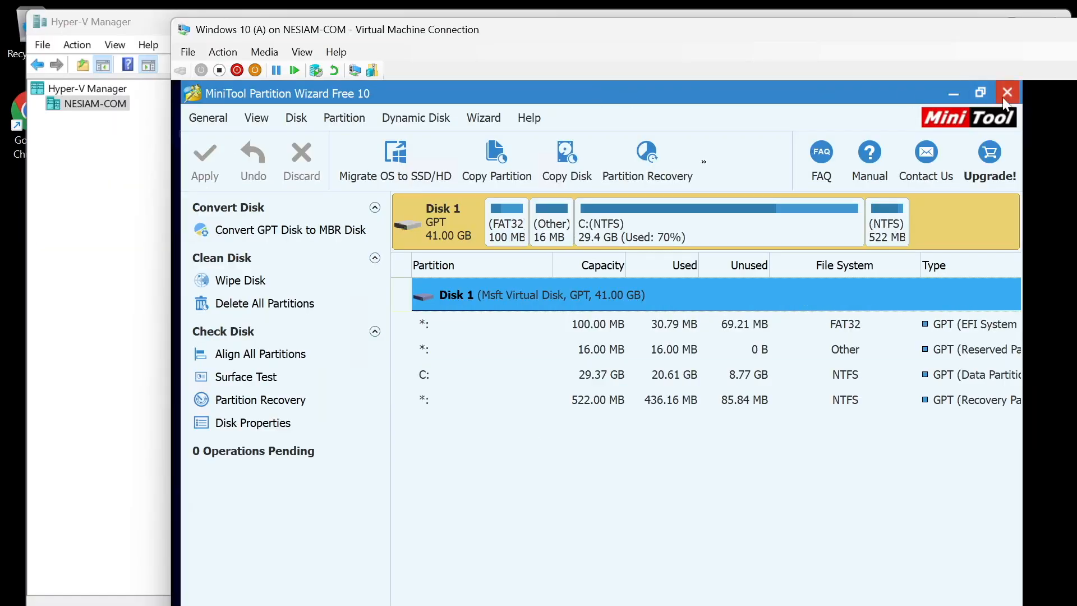
left_click(1007, 93)
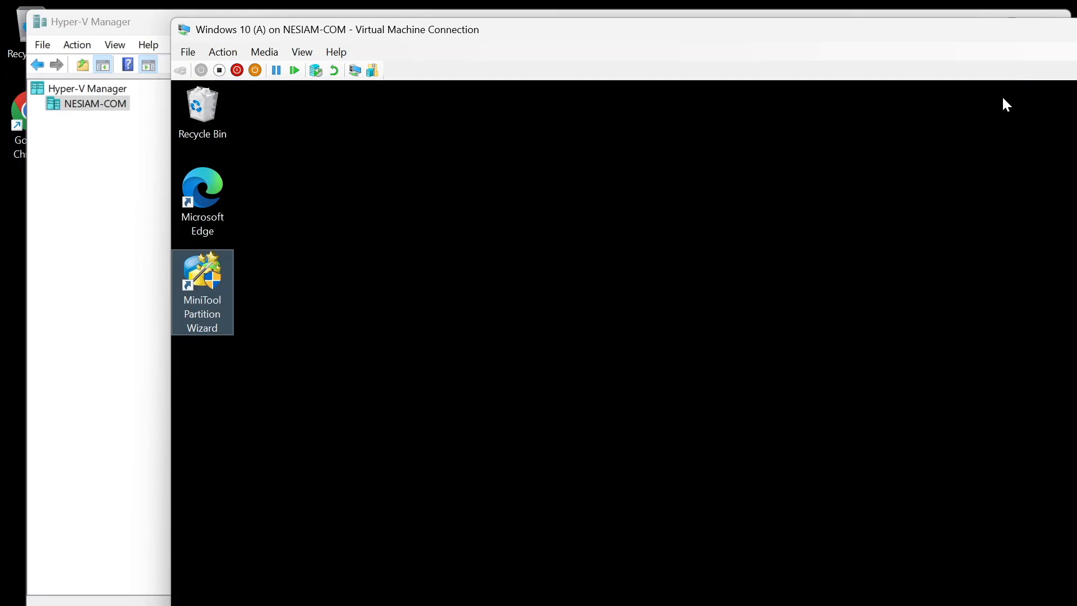
Step: Show the virtual machine in full screen and open Disk Management
double_click(584, 29)
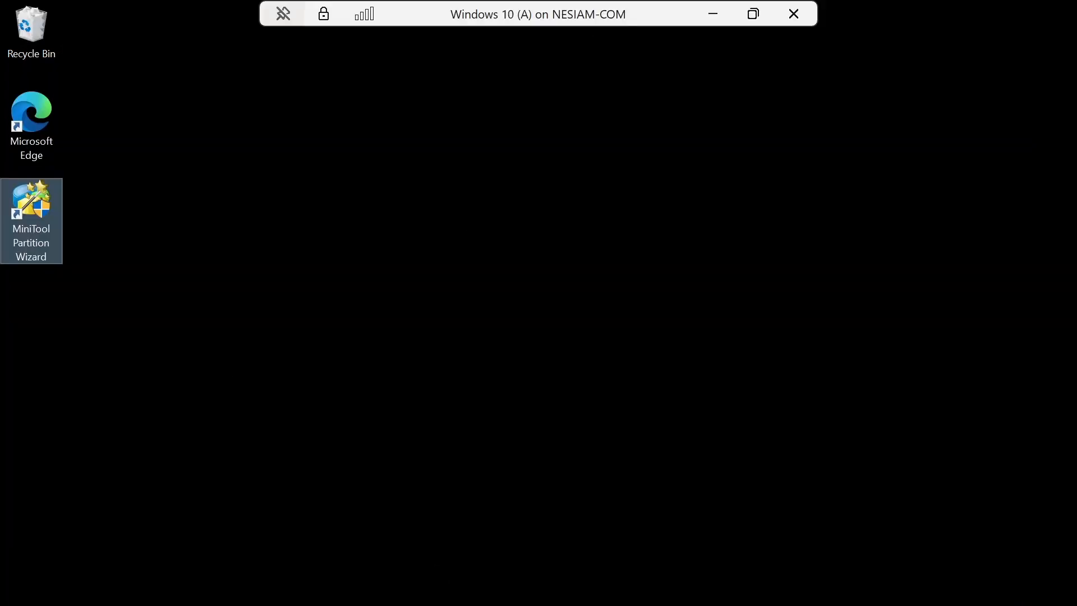
key("super+x")
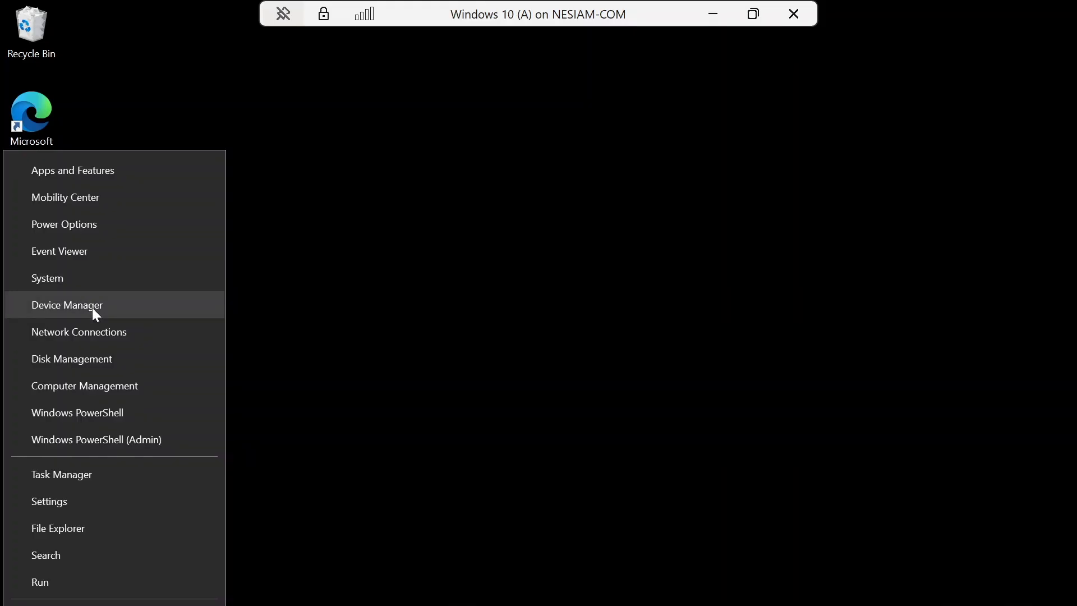
left_click(93, 360)
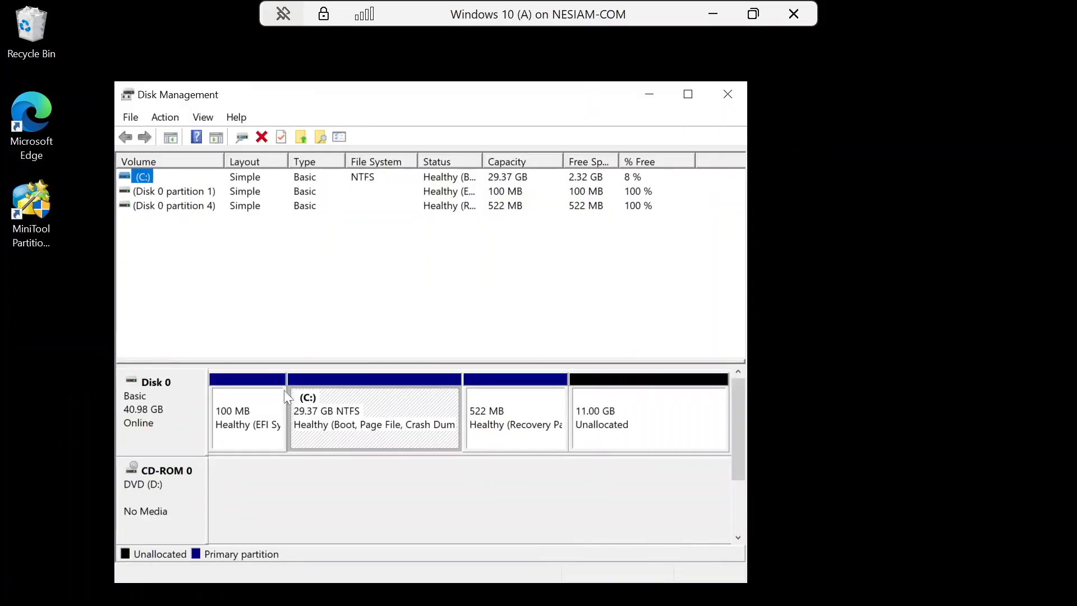
Step: Create a simple volume of 11264 MB from the 11.00 GB unallocated space, without assigning a drive letter or path
left_click(495, 431)
left_click(623, 432)
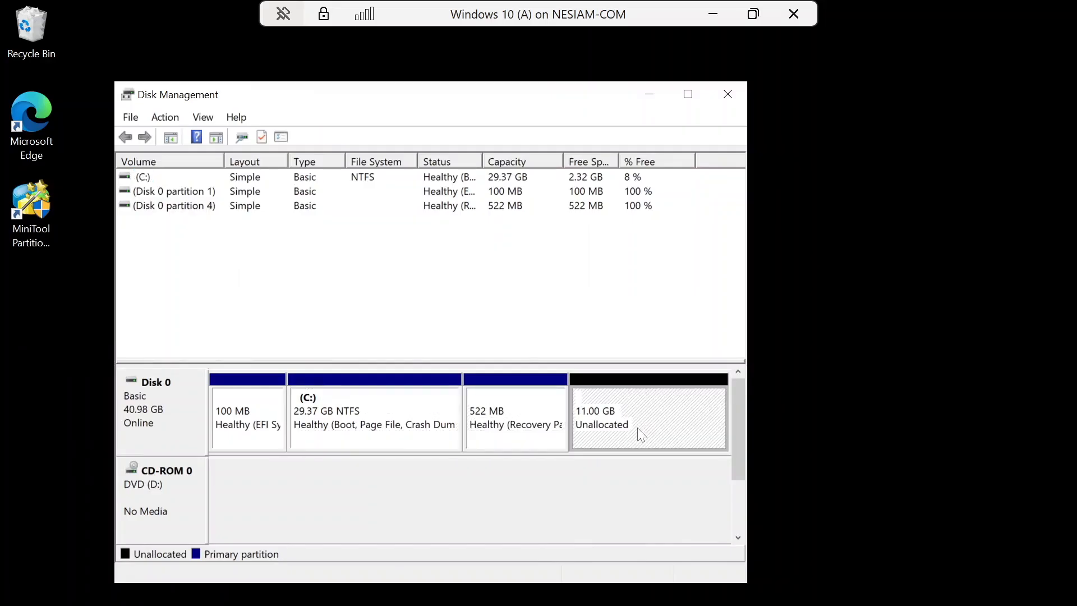
right_click(632, 420)
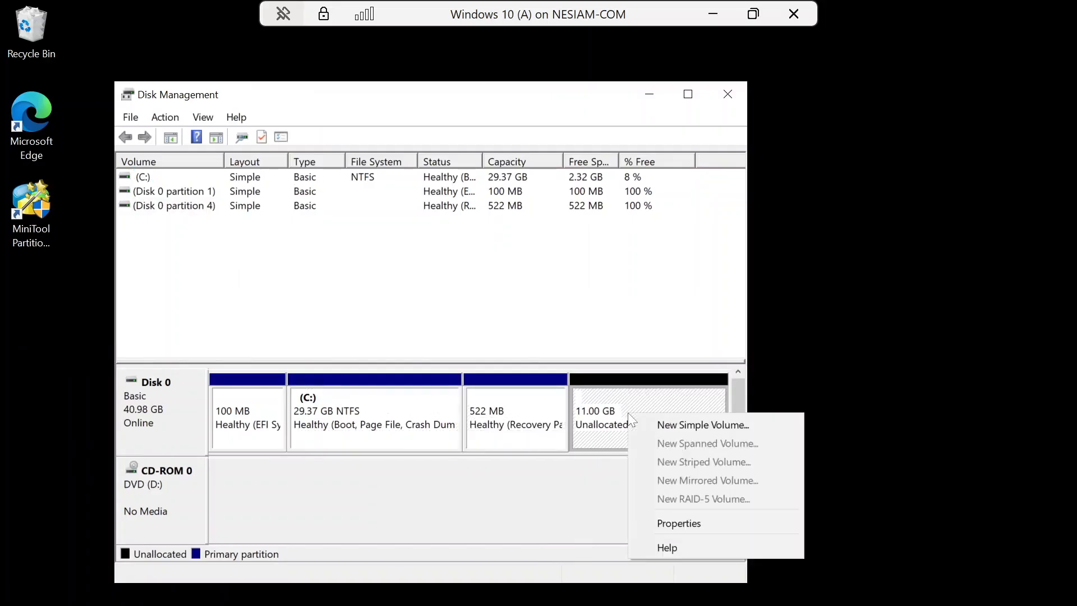
left_click(660, 426)
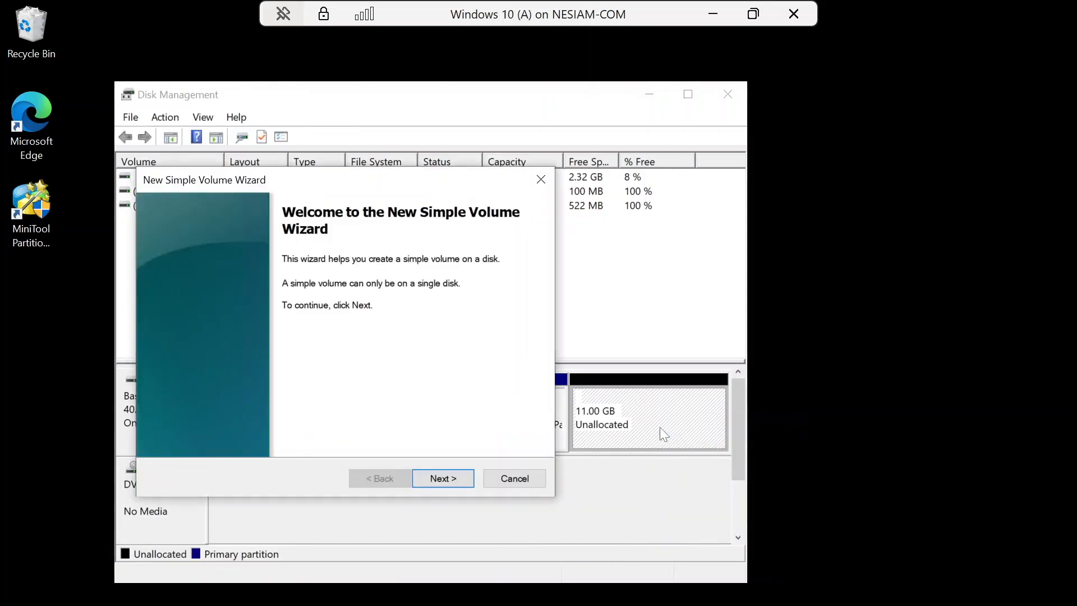
left_click(456, 474)
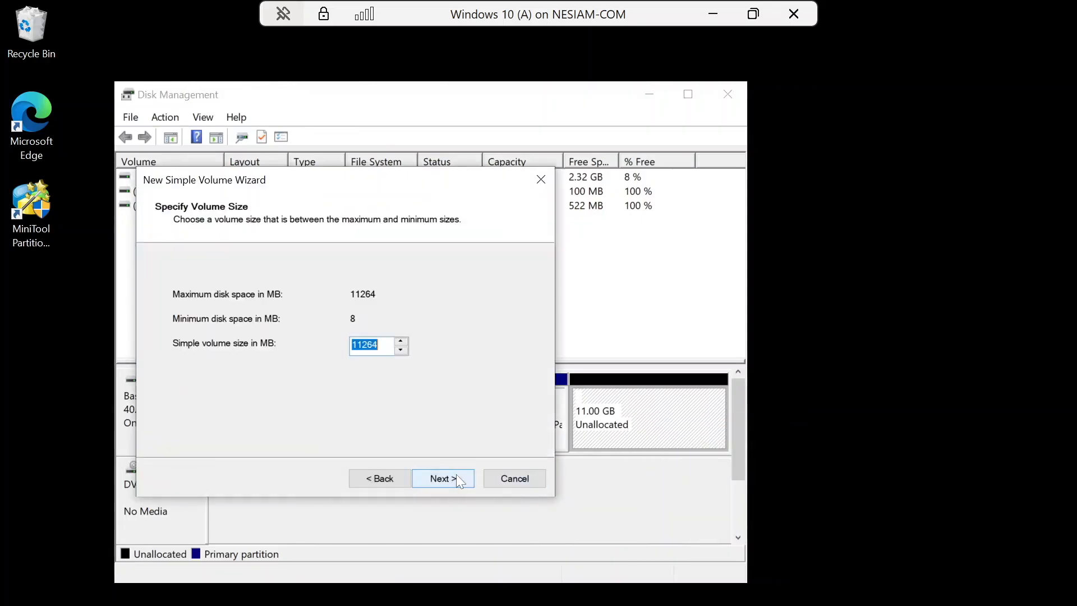
left_click(458, 481)
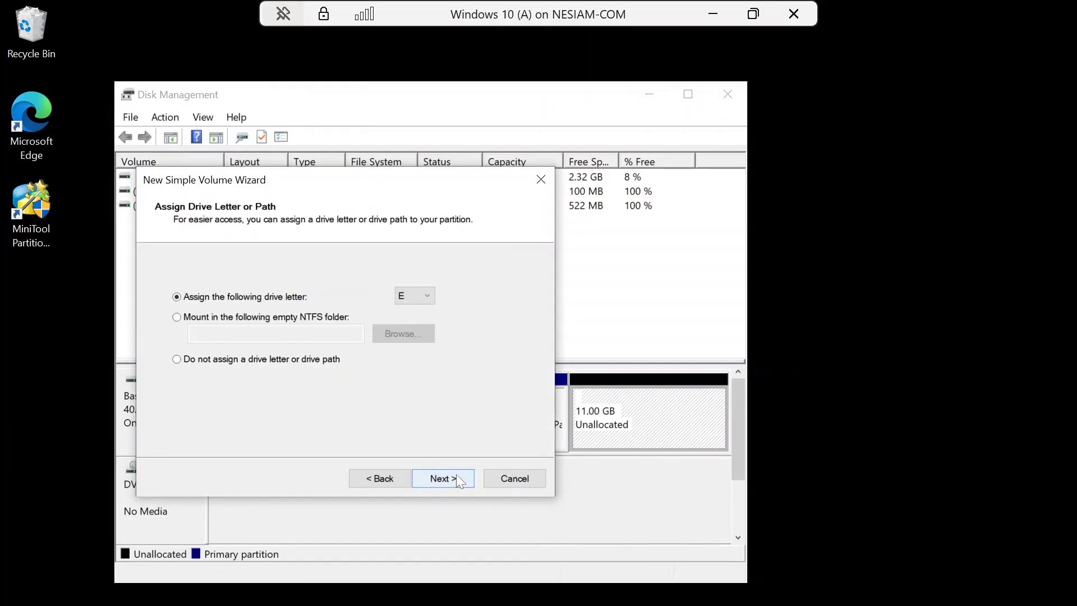
left_click(328, 364)
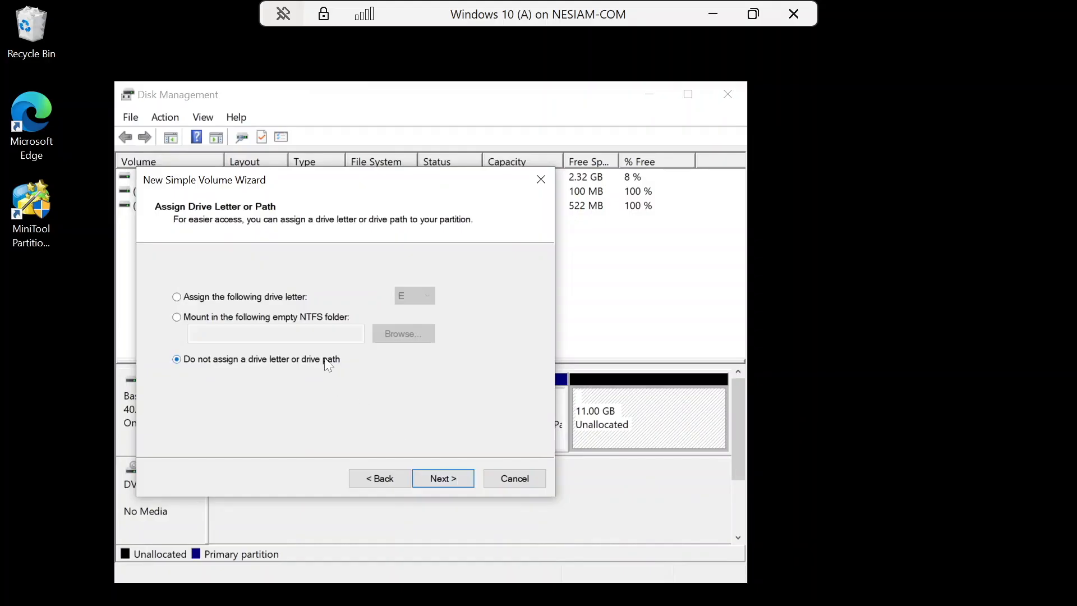
left_click(463, 480)
left_click(462, 480)
left_click(463, 480)
Step: Launch MiniTool Partition Wizard Free, allow it to make changes and open its partition management window
double_click(39, 214)
left_click(463, 446)
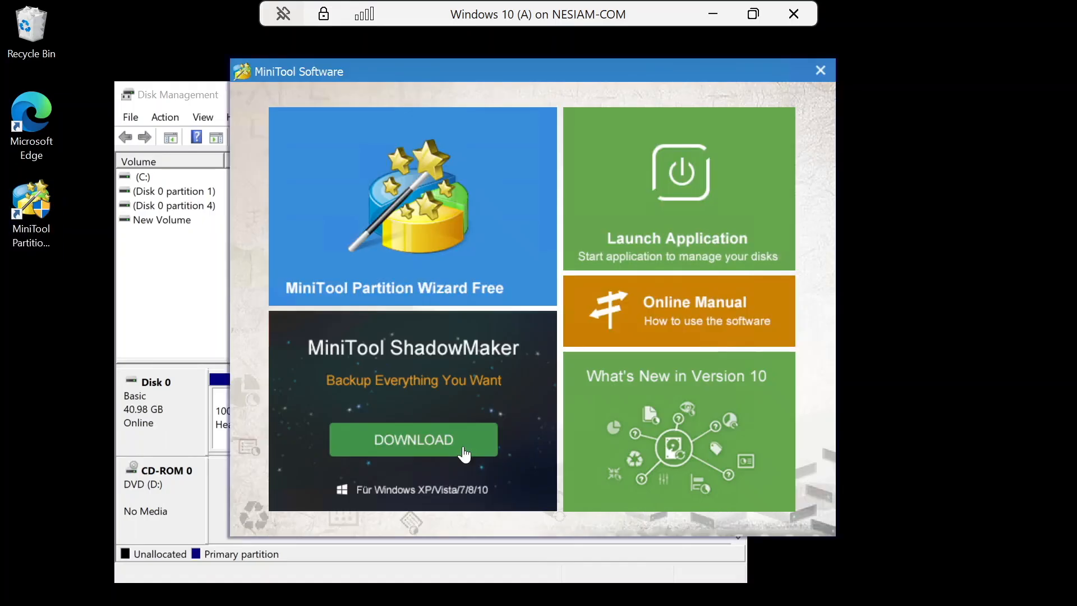
left_click(425, 226)
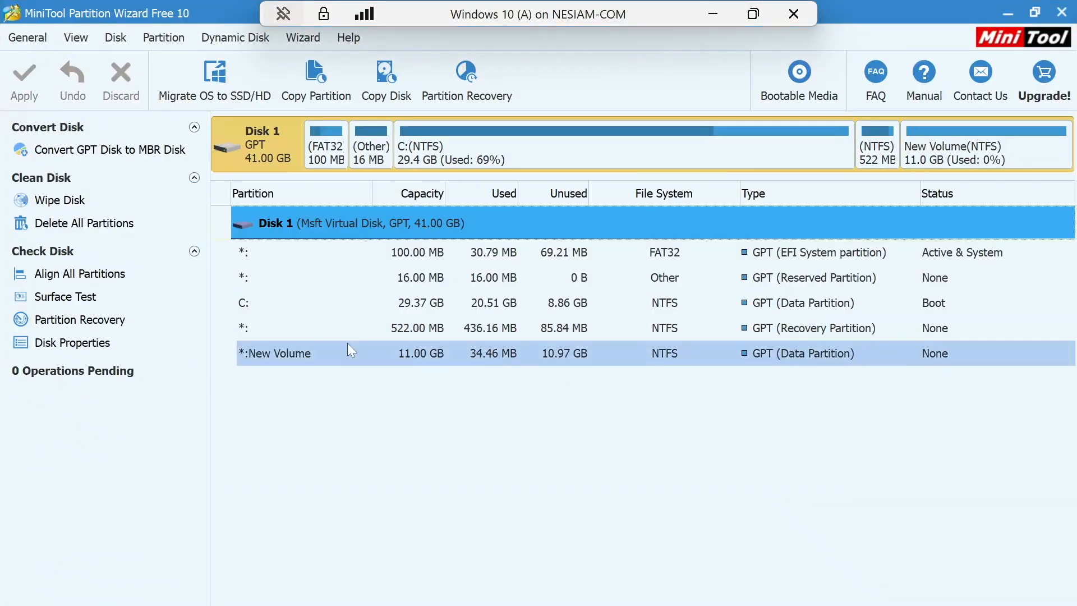
Step: Extend the C: partition by taking the maximum 9.99 GB of free space from New Volume
left_click(429, 299)
right_click(429, 298)
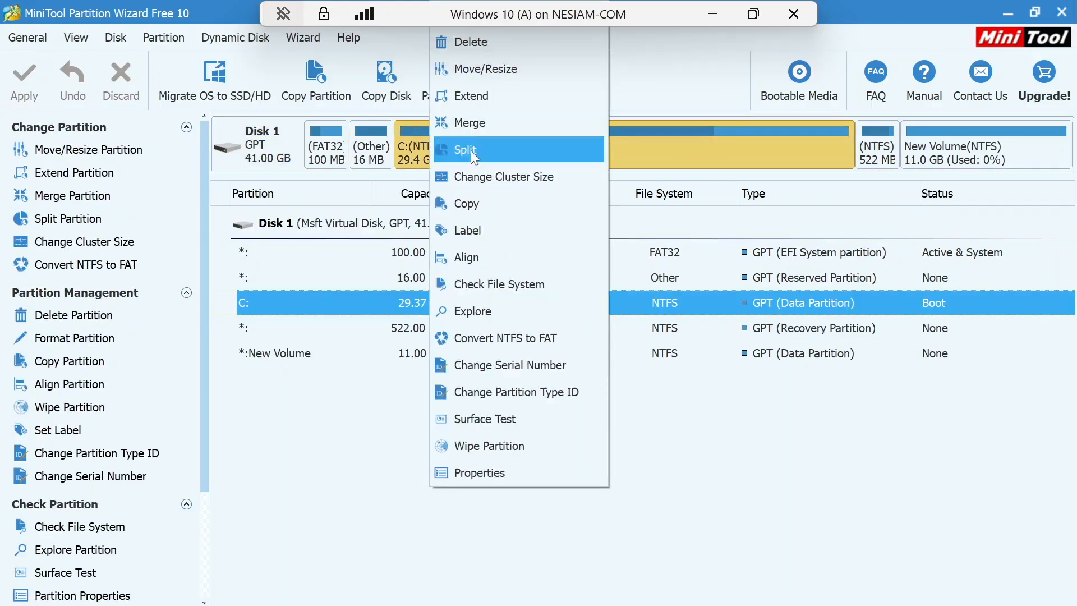
left_click(480, 97)
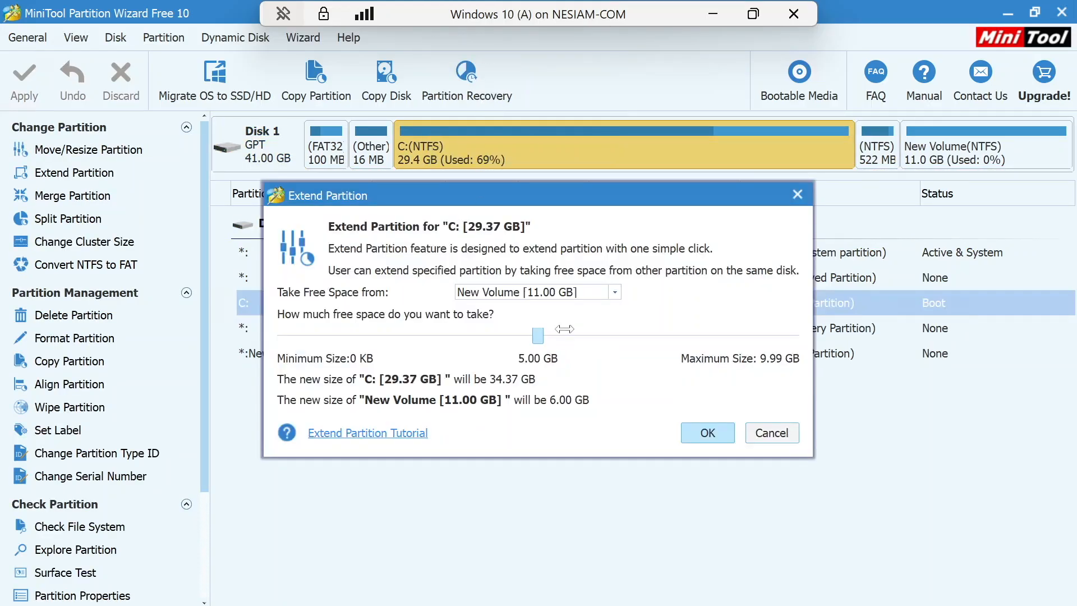
left_click(498, 292)
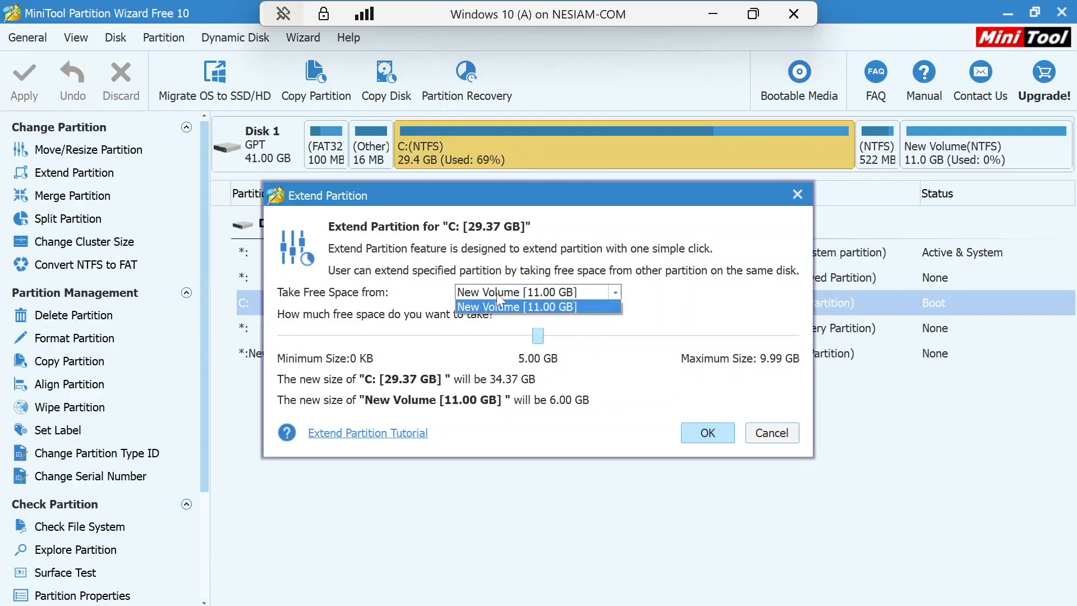
left_click(497, 300)
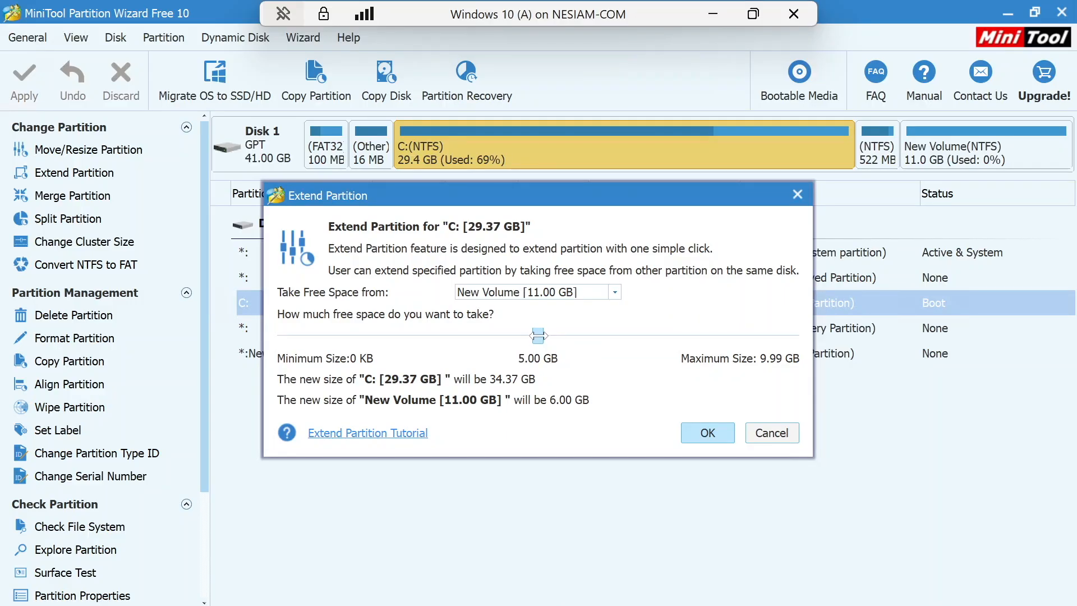
left_click_drag(538, 335, 813, 340)
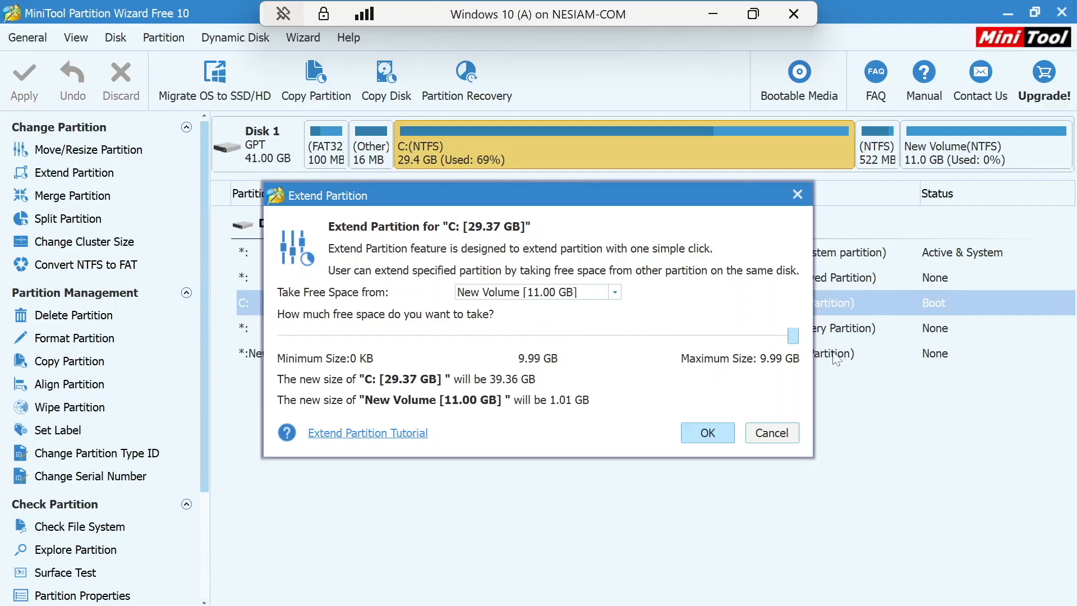
left_click(707, 434)
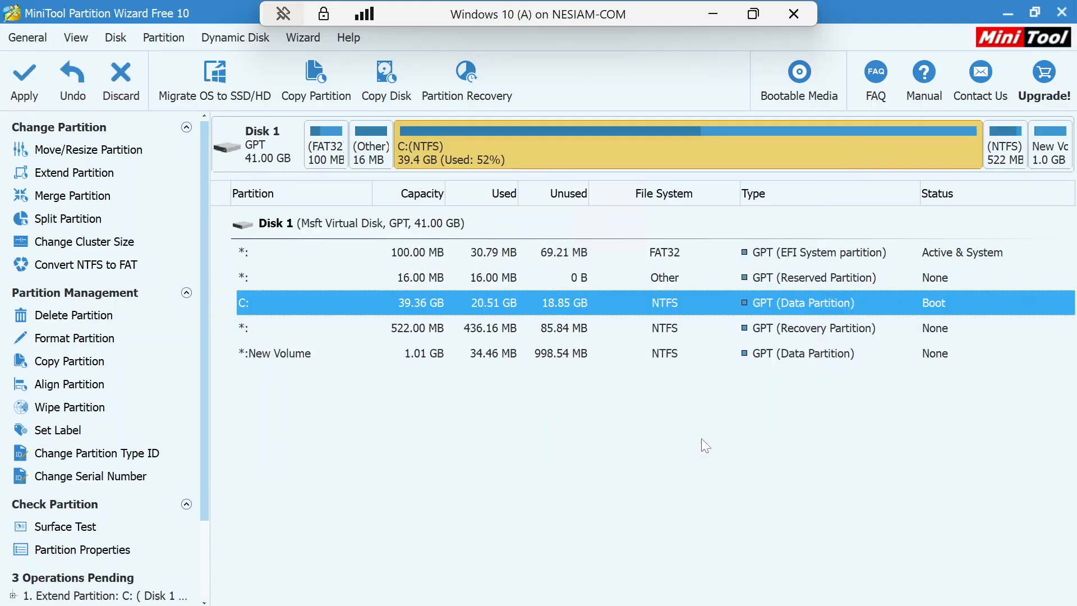
Step: Apply the pending partition changes, dismiss the completion message and close Partition Wizard
left_click(20, 88)
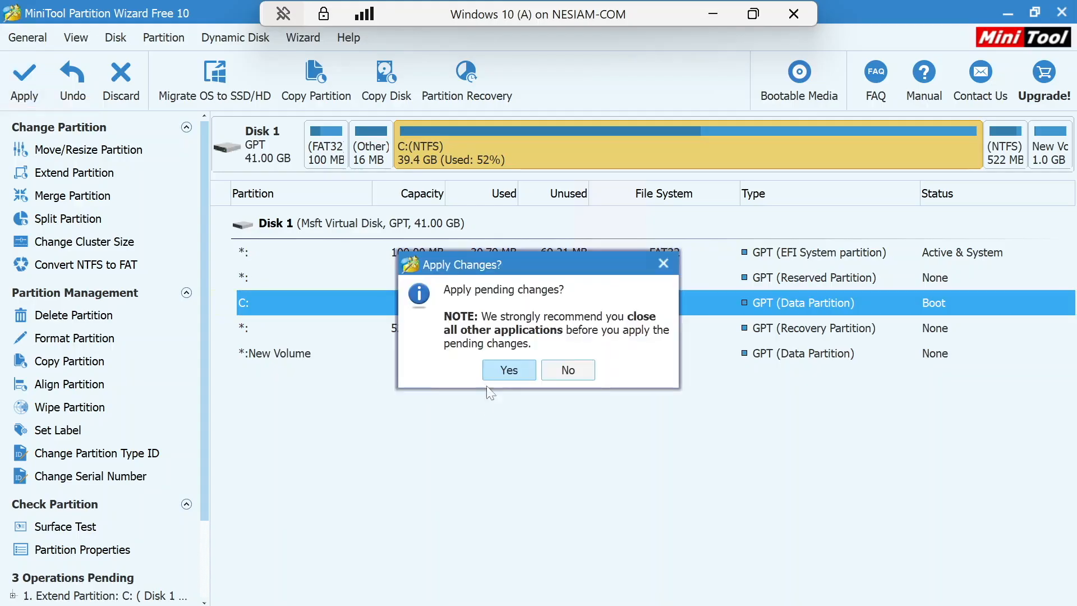
left_click(501, 372)
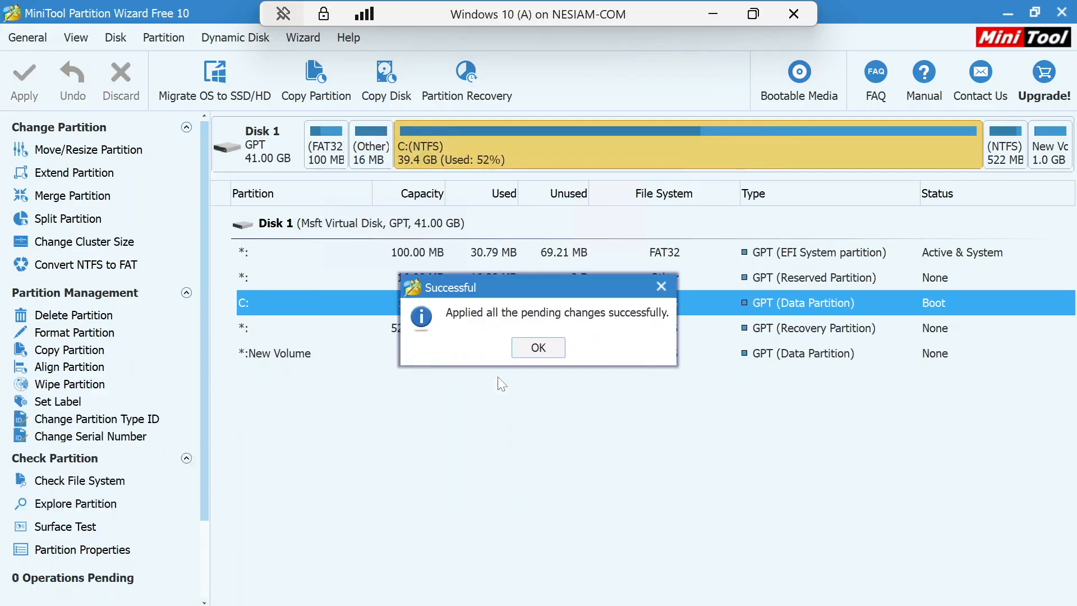
left_click(538, 347)
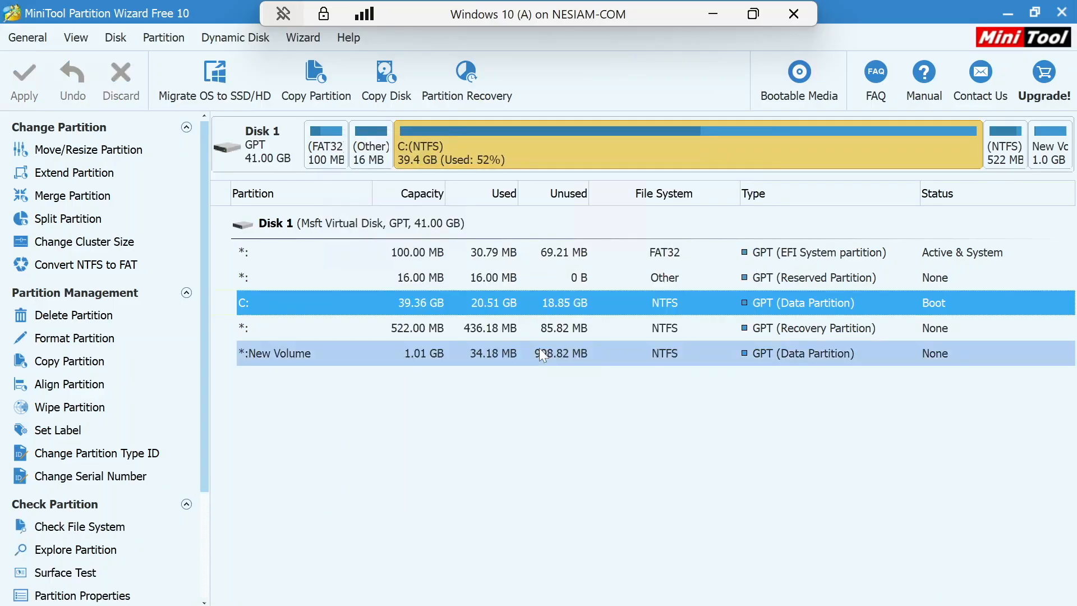
left_click(1062, 12)
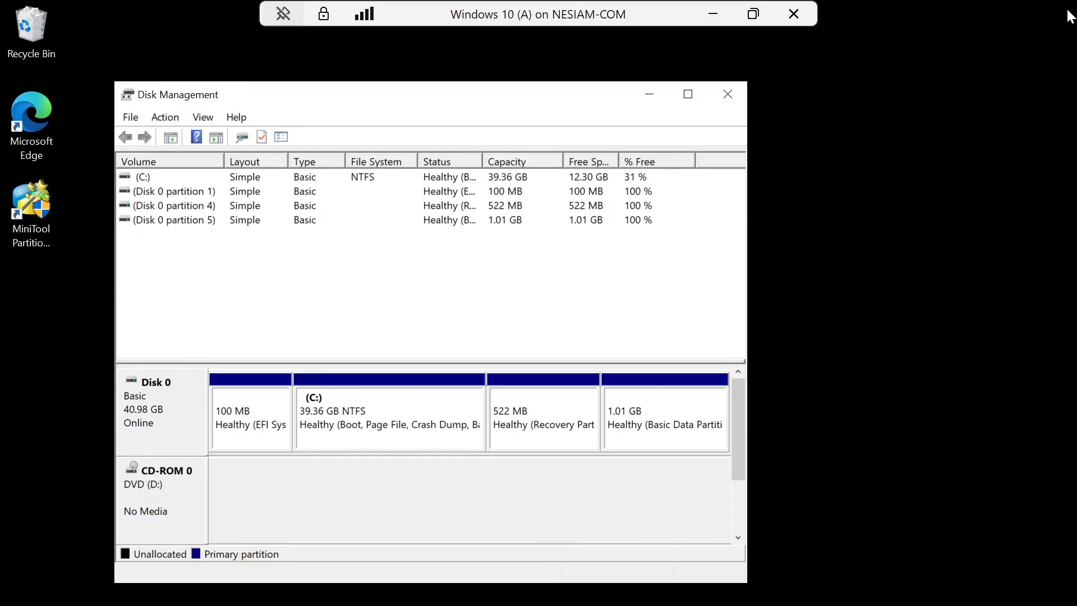
Step: Refresh the Disk Management view, then check the properties of the 1.01 GB basic data partition and cancel them
left_click(179, 121)
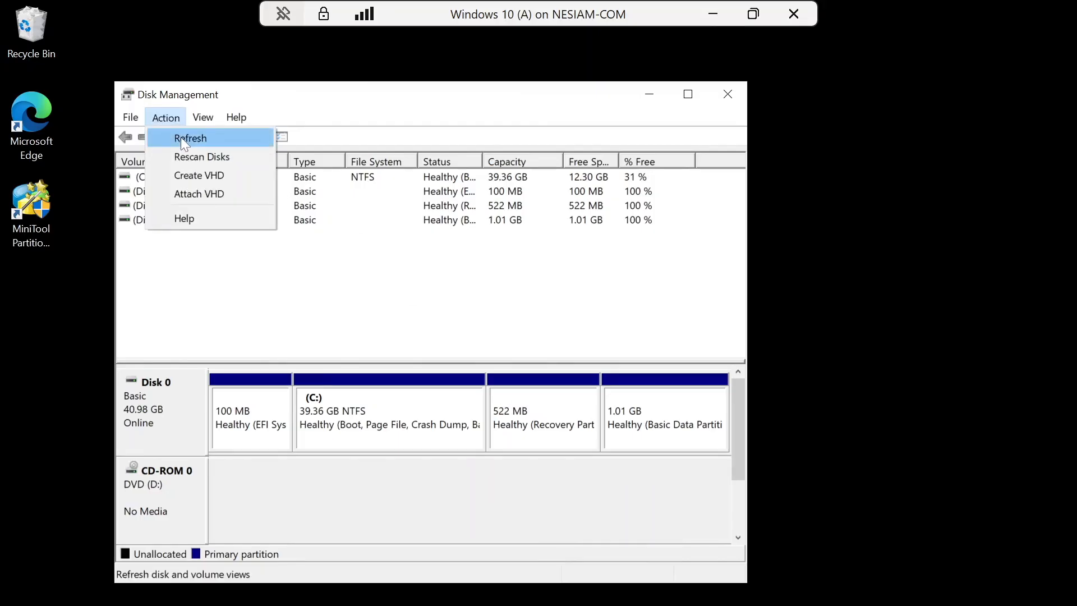
left_click(181, 137)
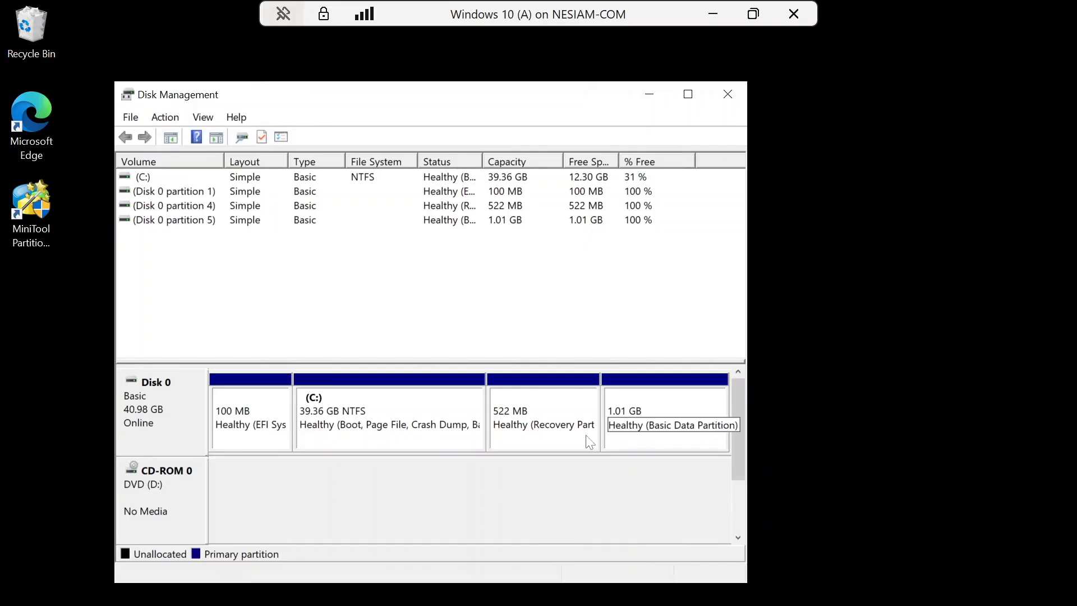
left_click(560, 443)
left_click(691, 445)
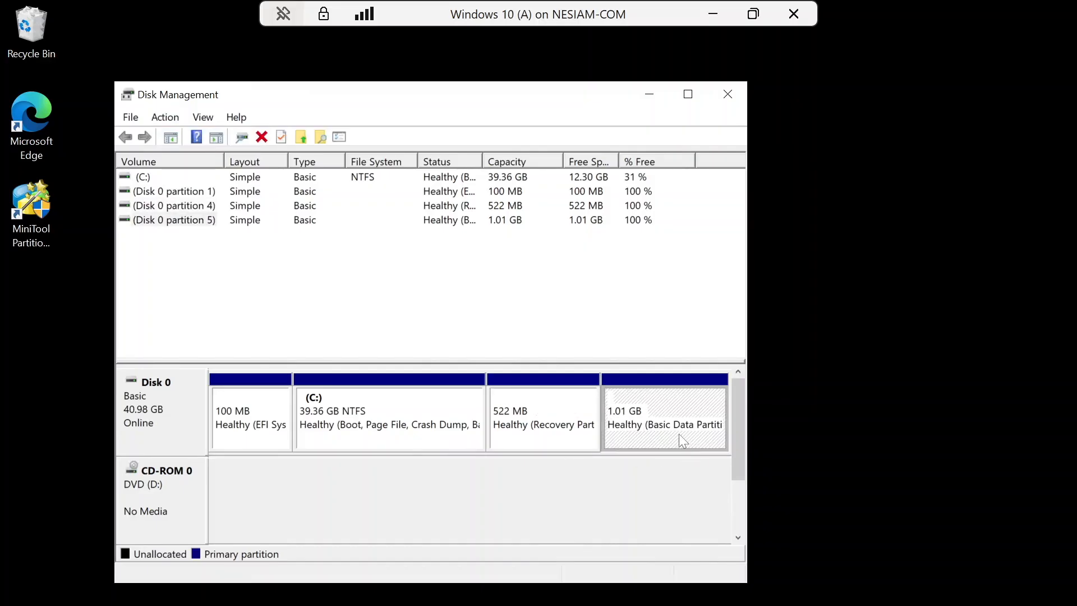
right_click(679, 437)
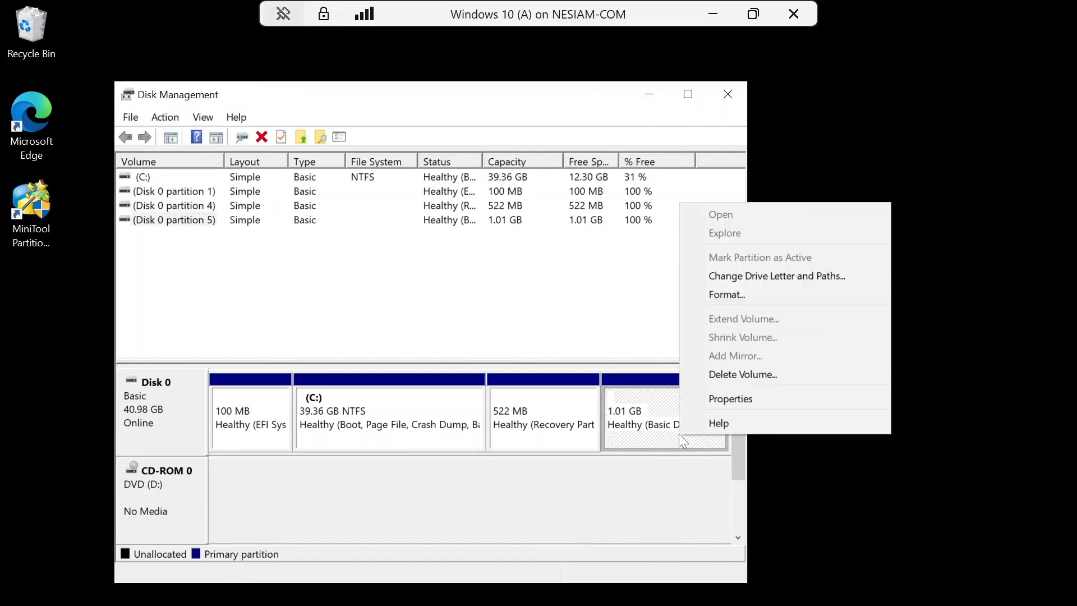
left_click(722, 400)
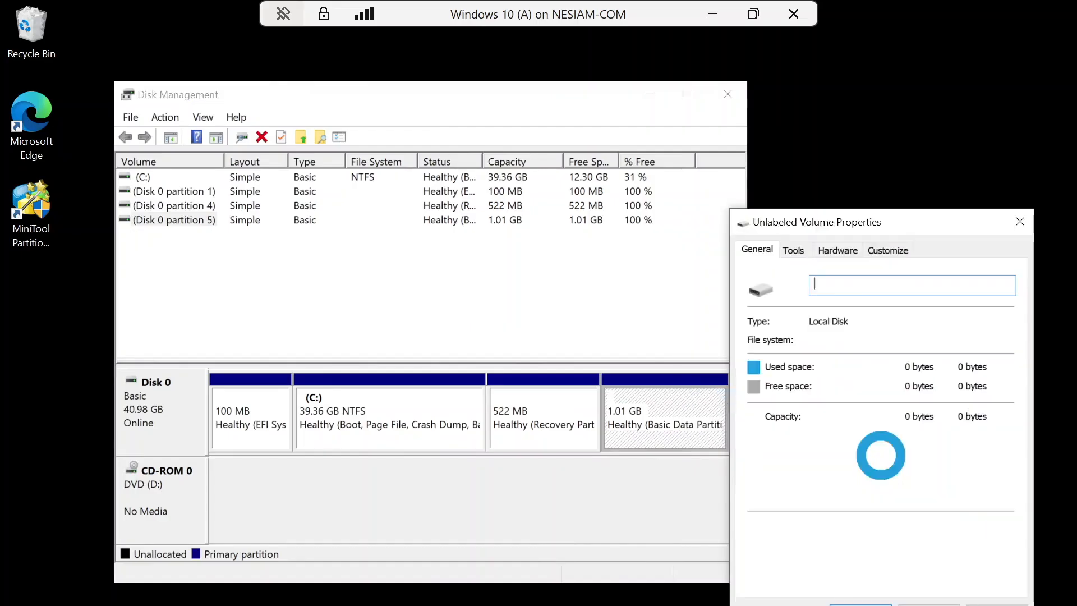
left_click(928, 605)
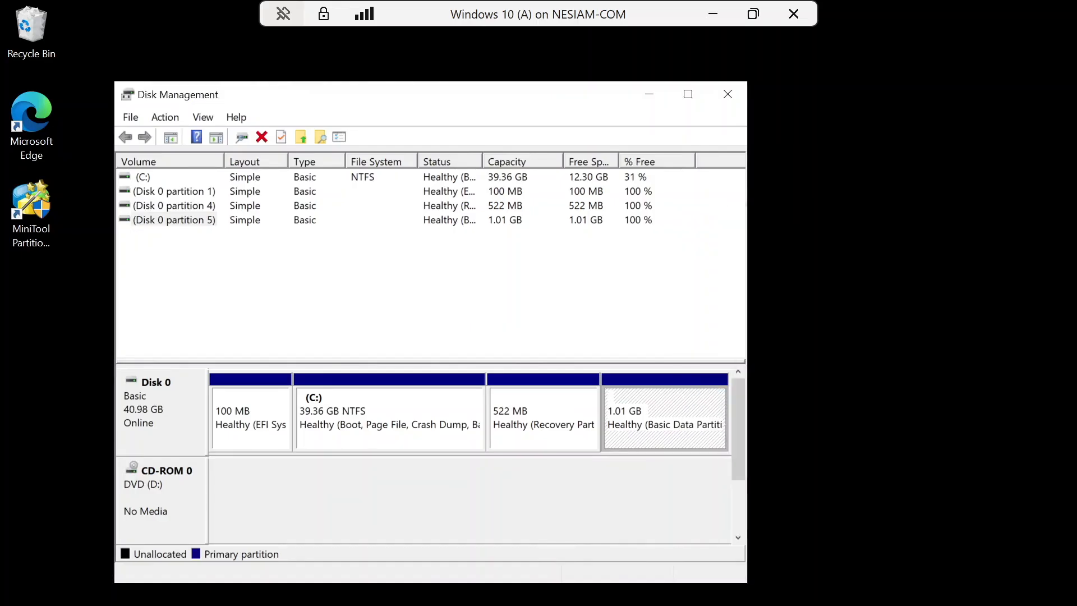
Step: Start MiniTool Partition Wizard Free again, allow it to make changes and open its partition management window
double_click(39, 220)
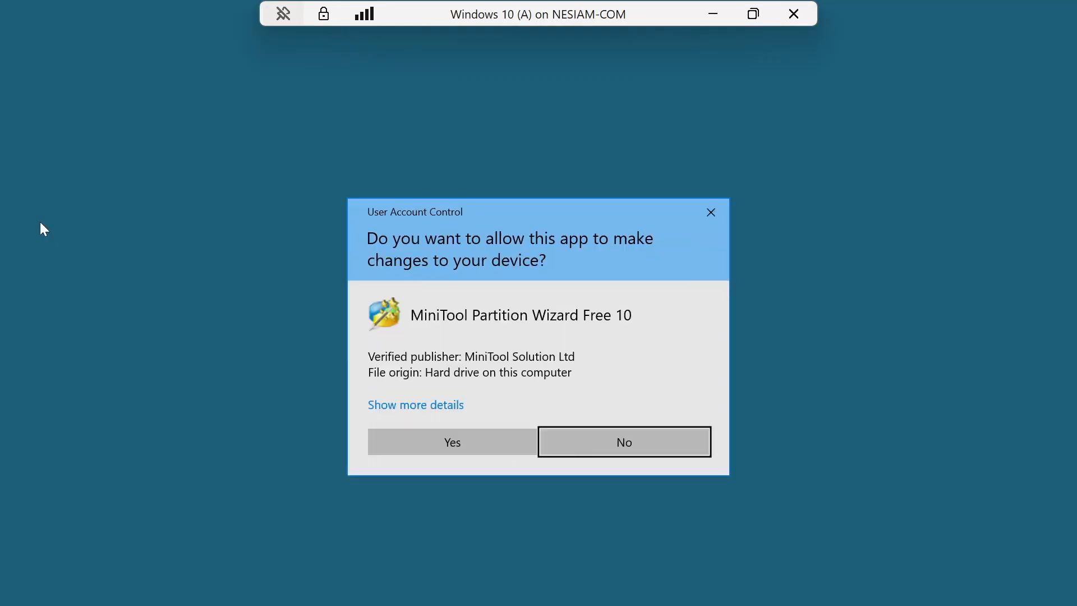
left_click(425, 440)
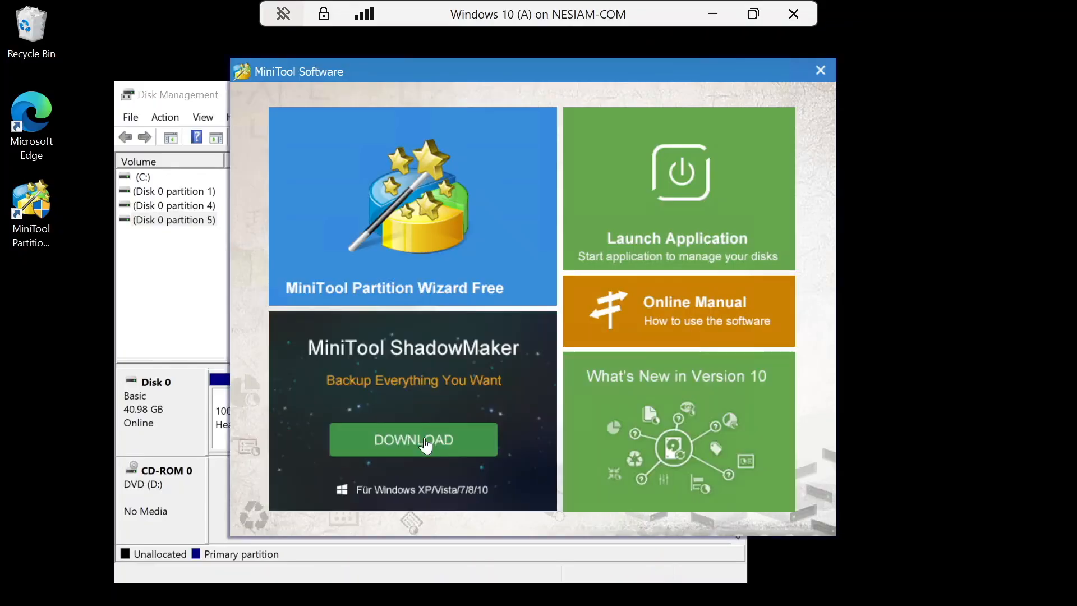
left_click(390, 245)
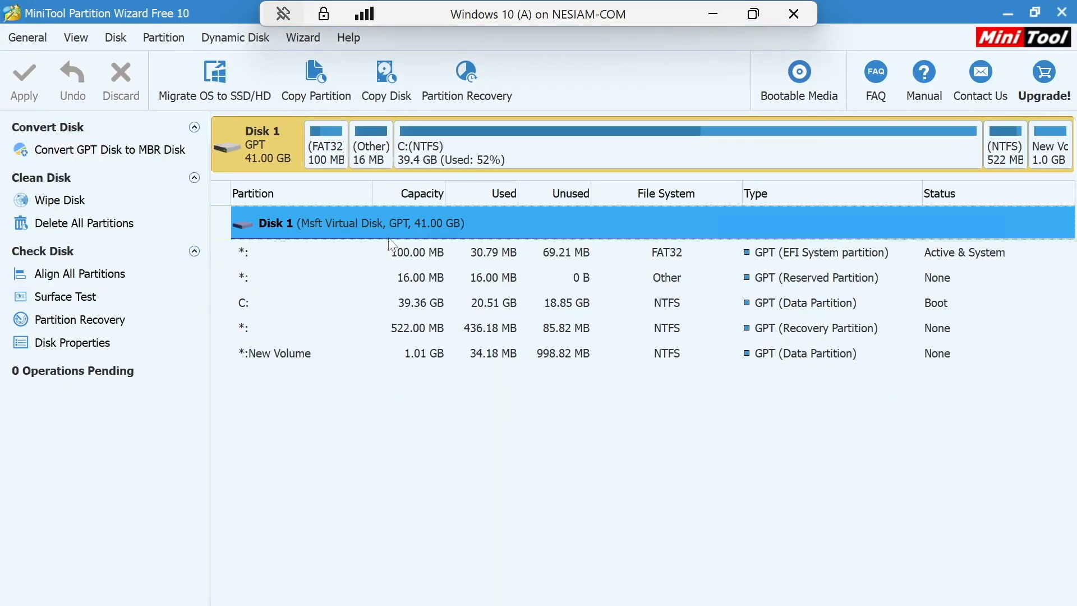
left_click(248, 305)
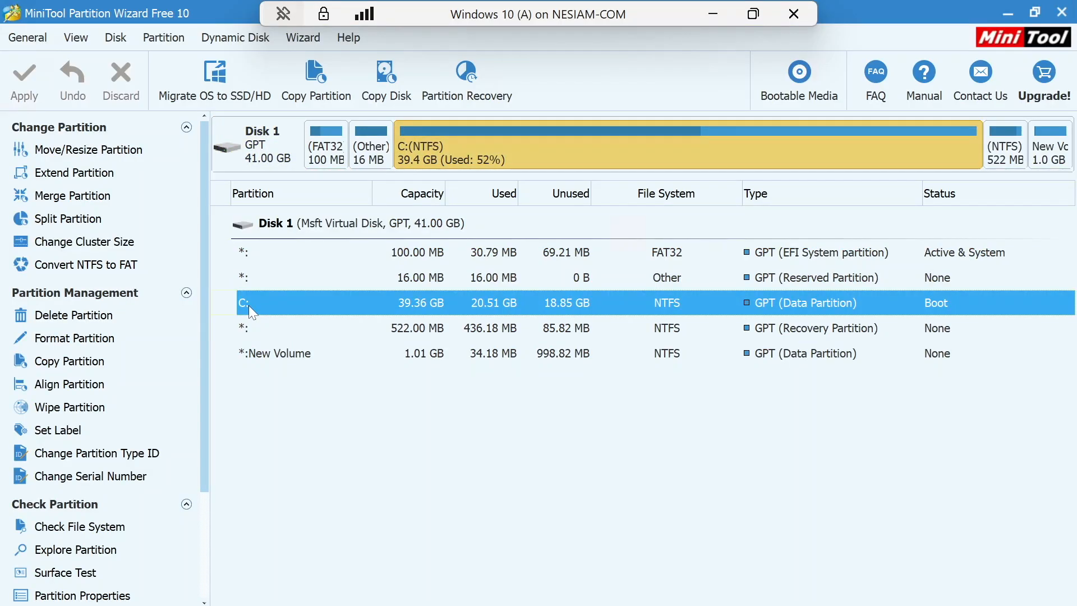
right_click(248, 305)
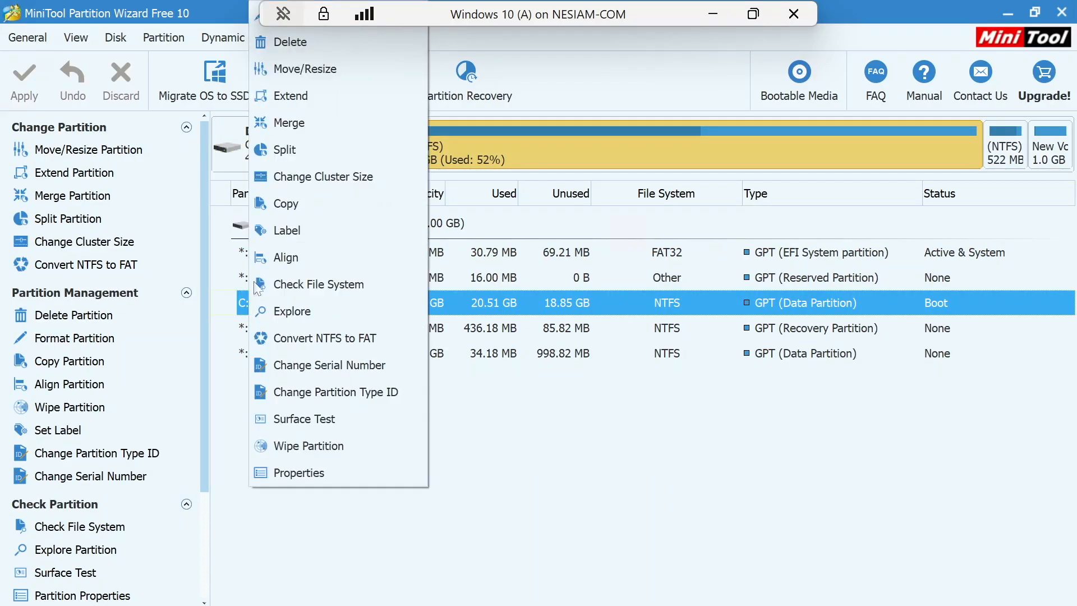
left_click(306, 102)
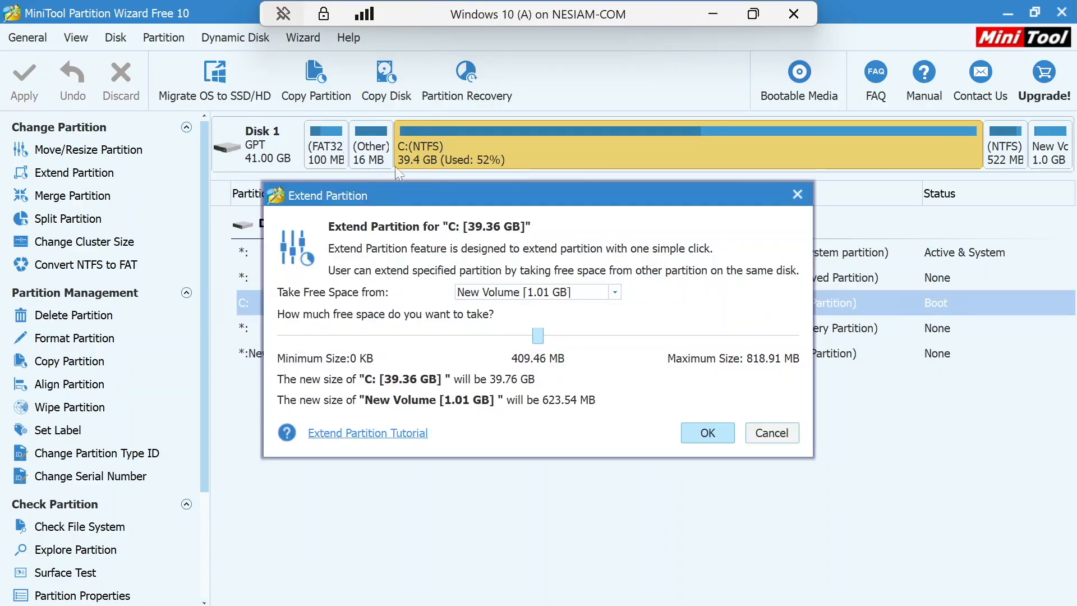
left_click(616, 293)
left_click(619, 296)
left_click_drag(541, 335, 793, 335)
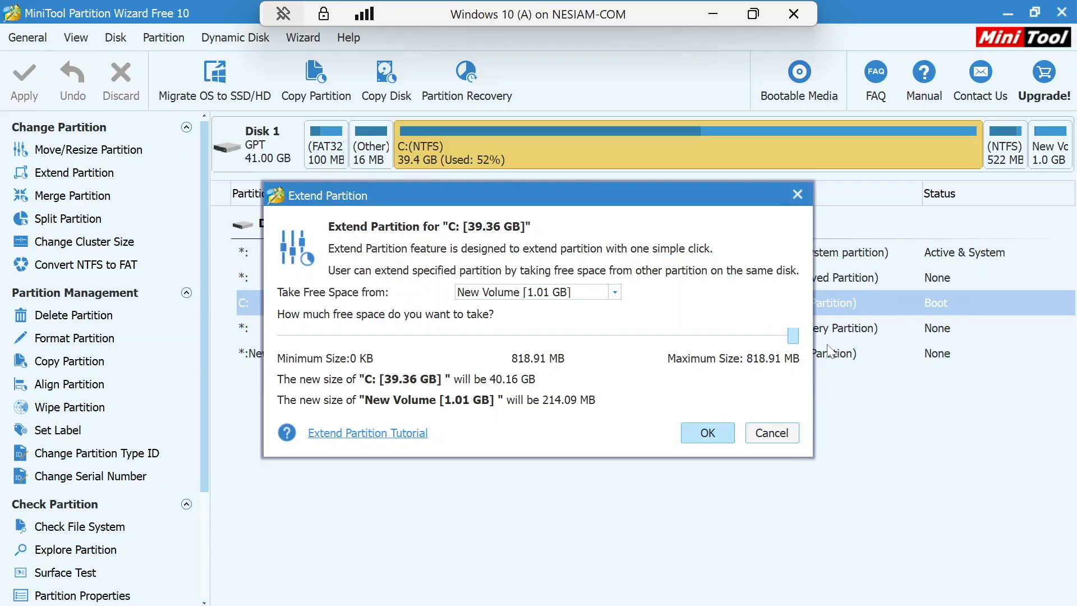
left_click_drag(793, 337, 240, 348)
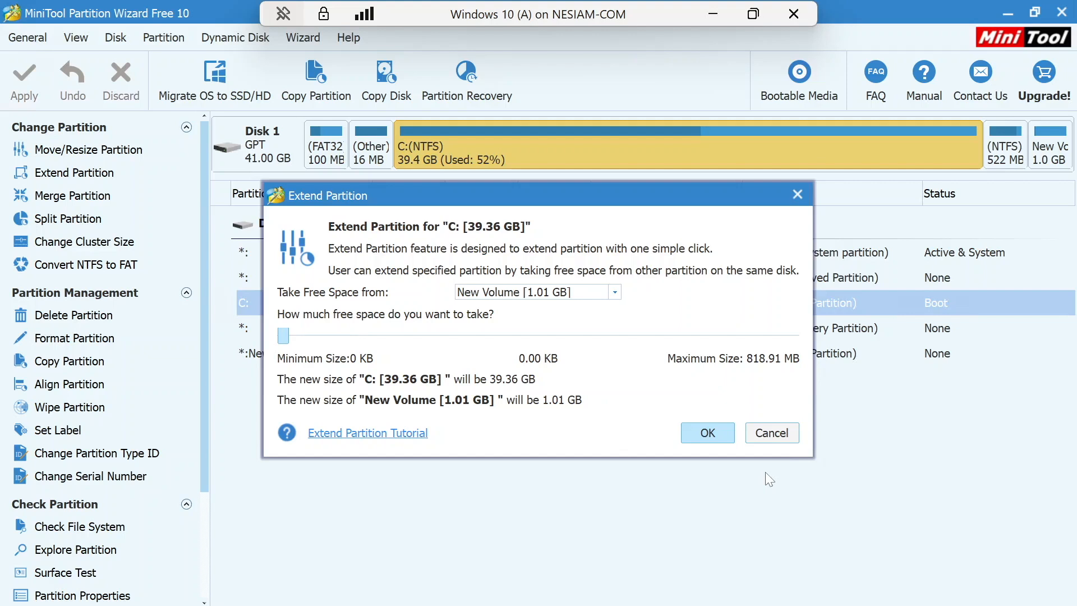
left_click(611, 296)
left_click(608, 306)
left_click(782, 435)
Step: Check the Move/Resize settings of the C: partition and the recovery partition, cancelling each without changes
left_click(393, 358)
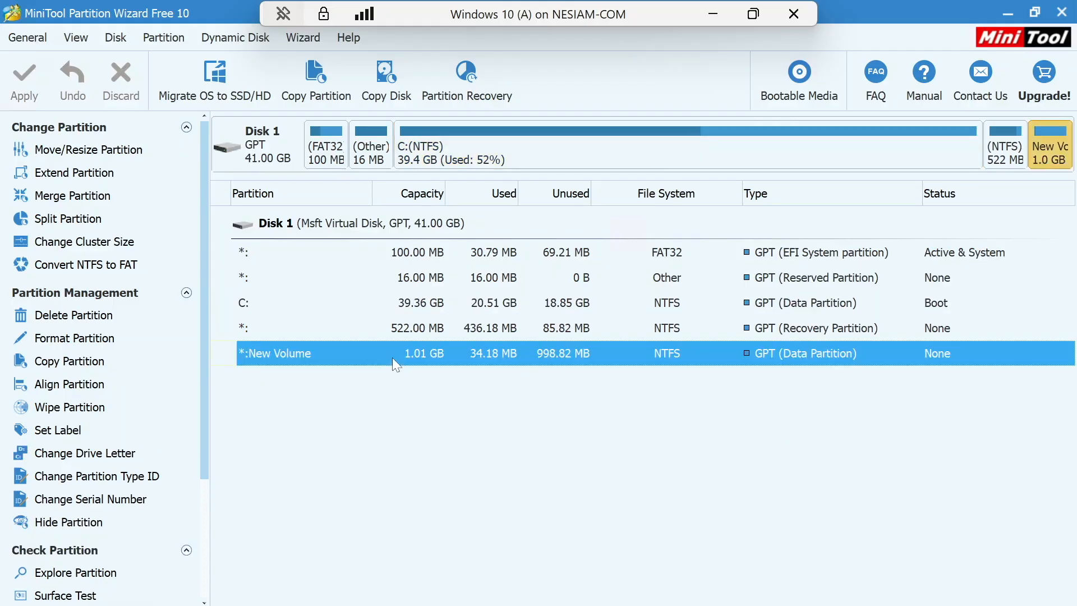
left_click(408, 310)
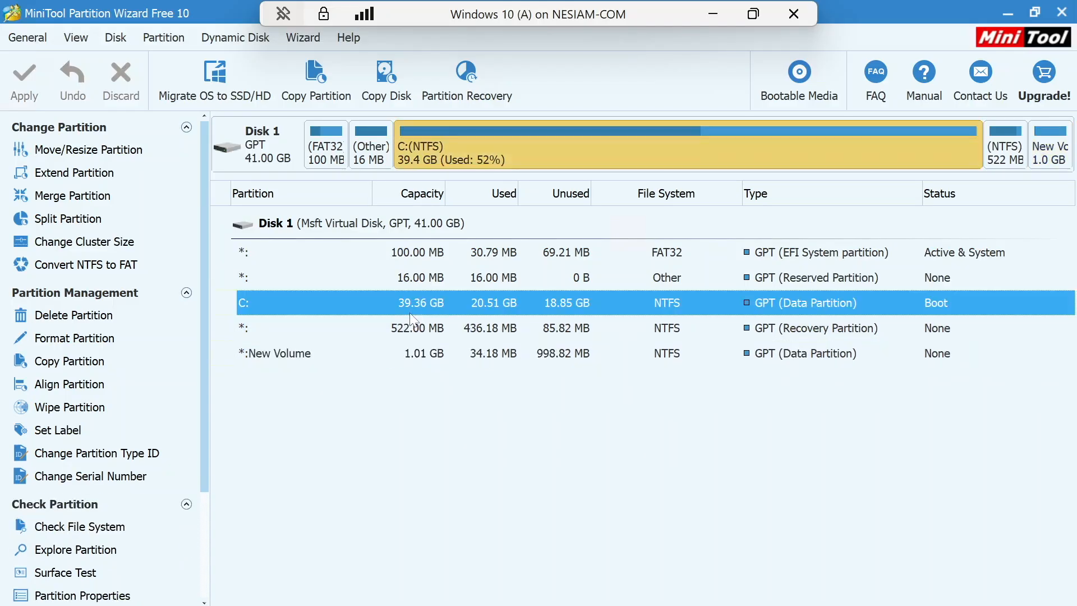
right_click(409, 312)
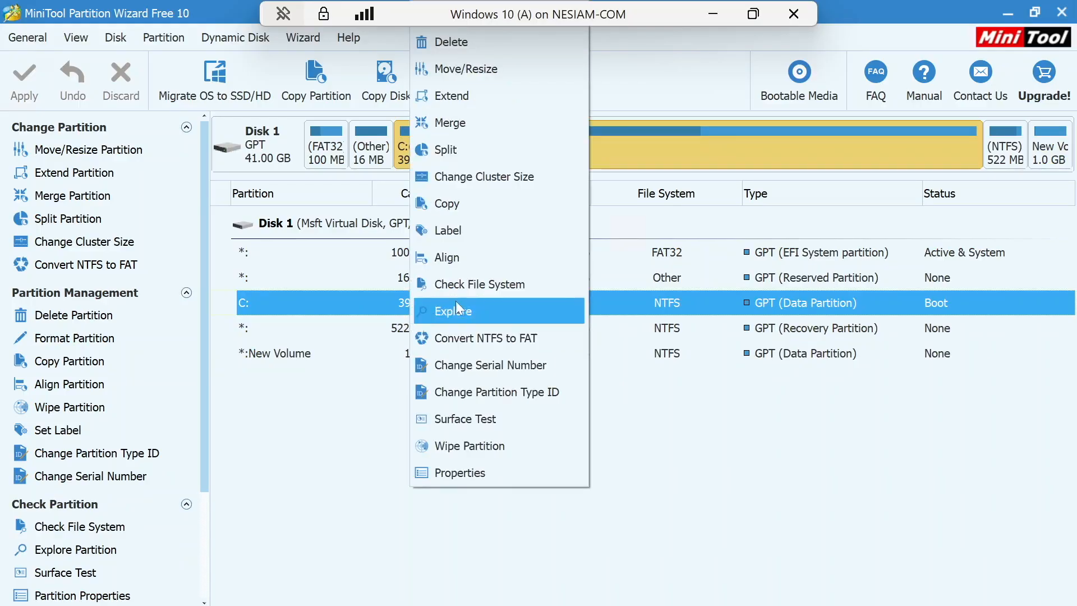
left_click(477, 75)
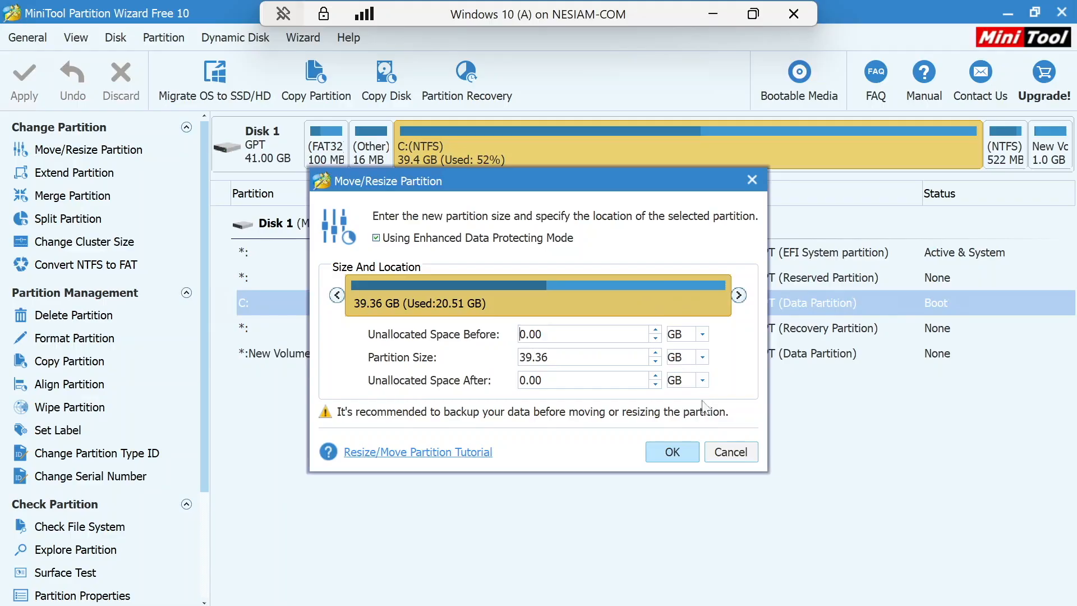
left_click(727, 453)
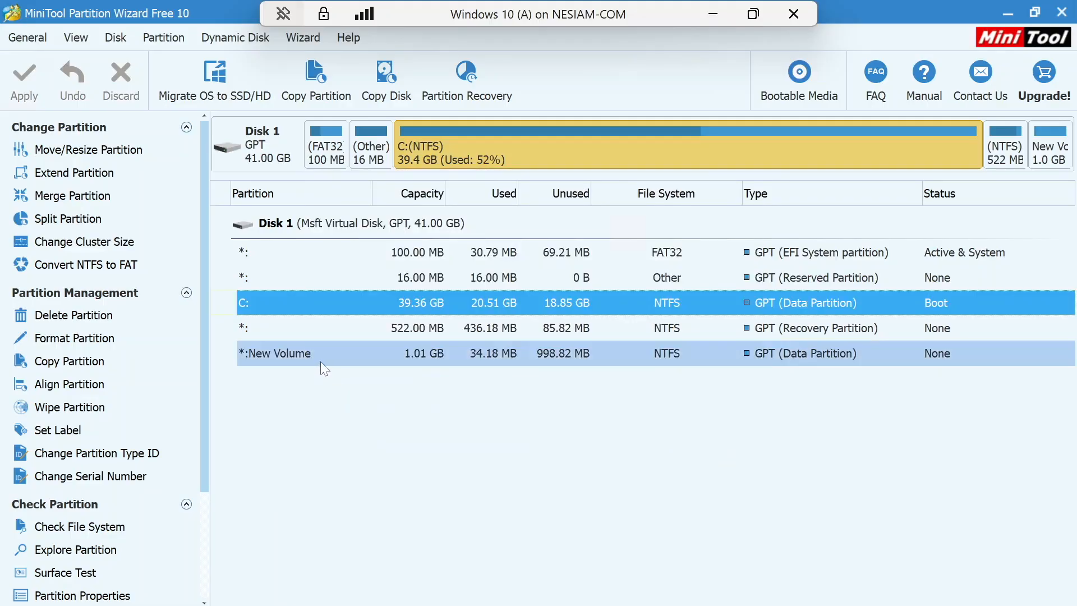
right_click(365, 331)
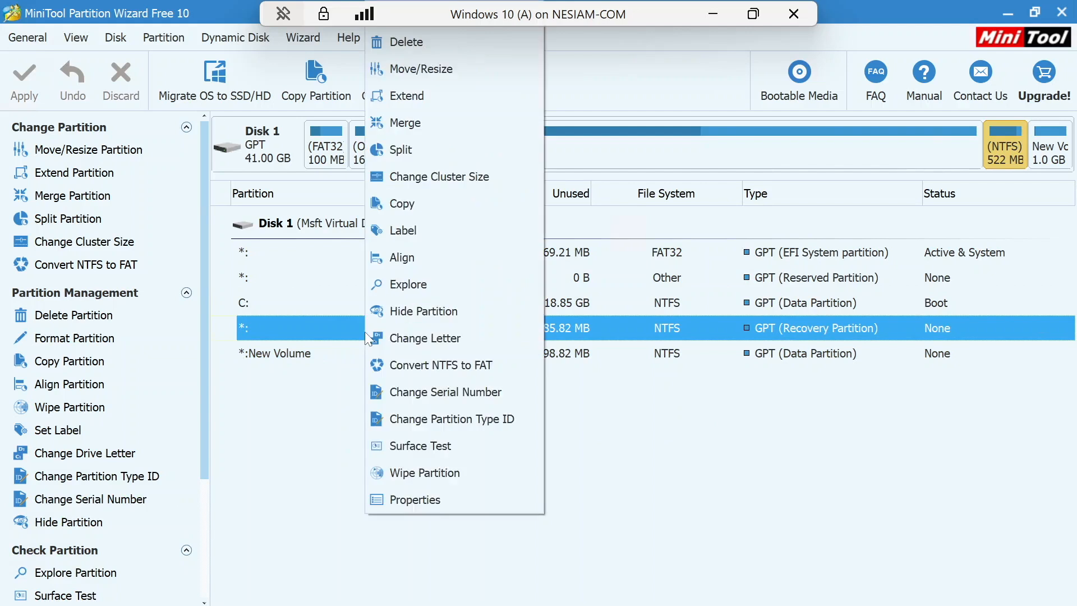
left_click(425, 78)
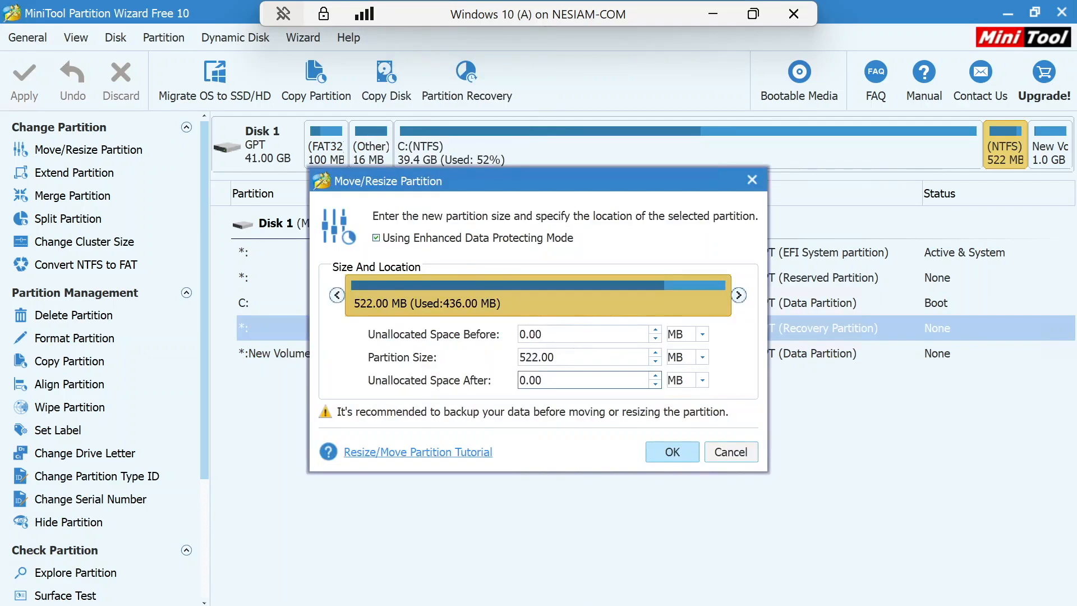
left_click(729, 452)
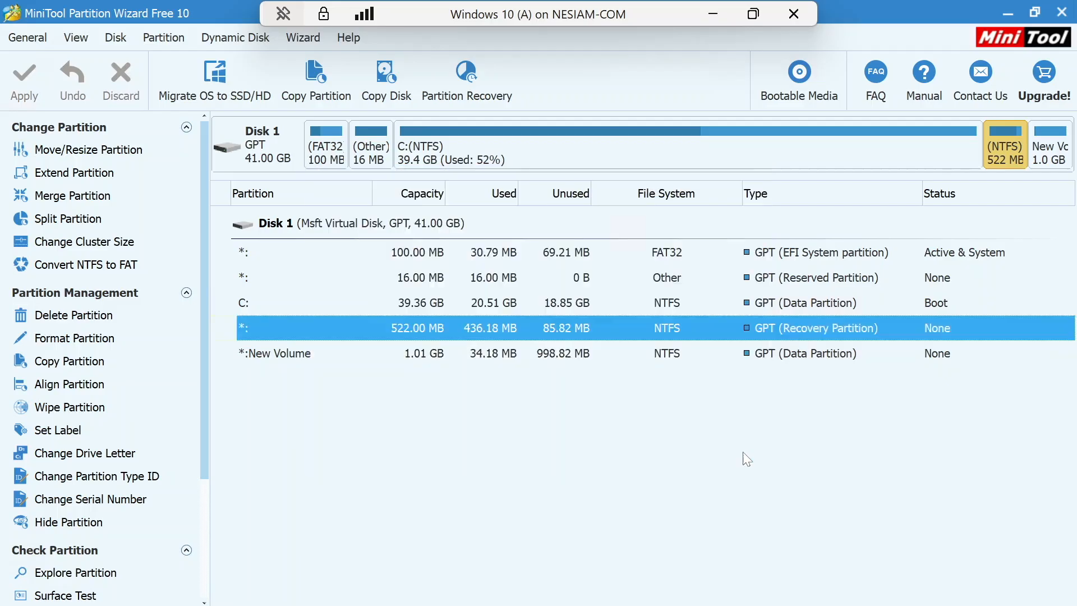
Step: Delete the New Volume partition, apply the pending change and dismiss the completion message
left_click(360, 359)
right_click(359, 362)
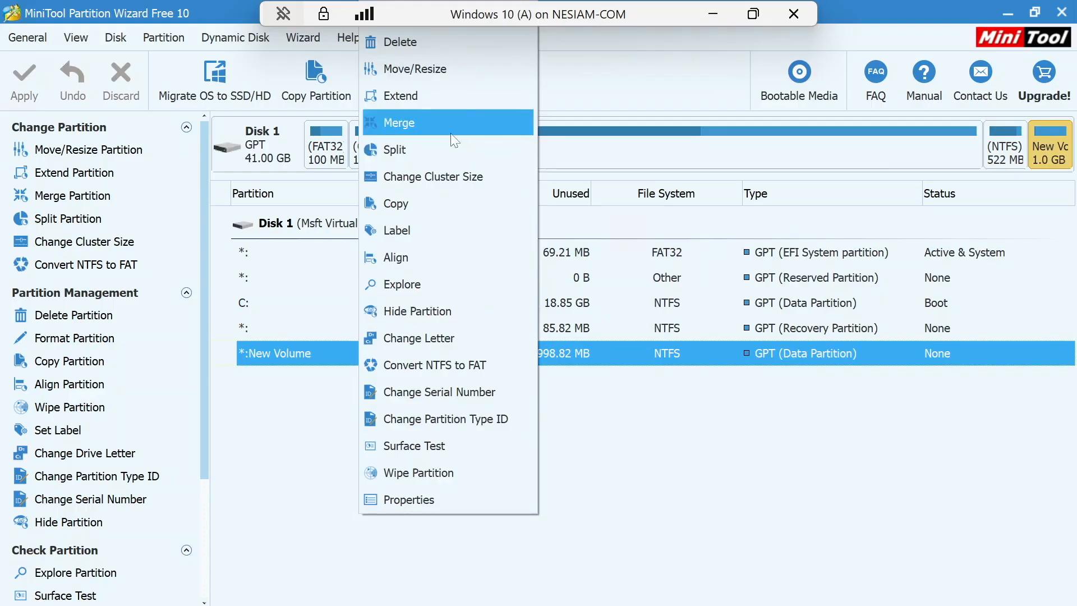
left_click(430, 48)
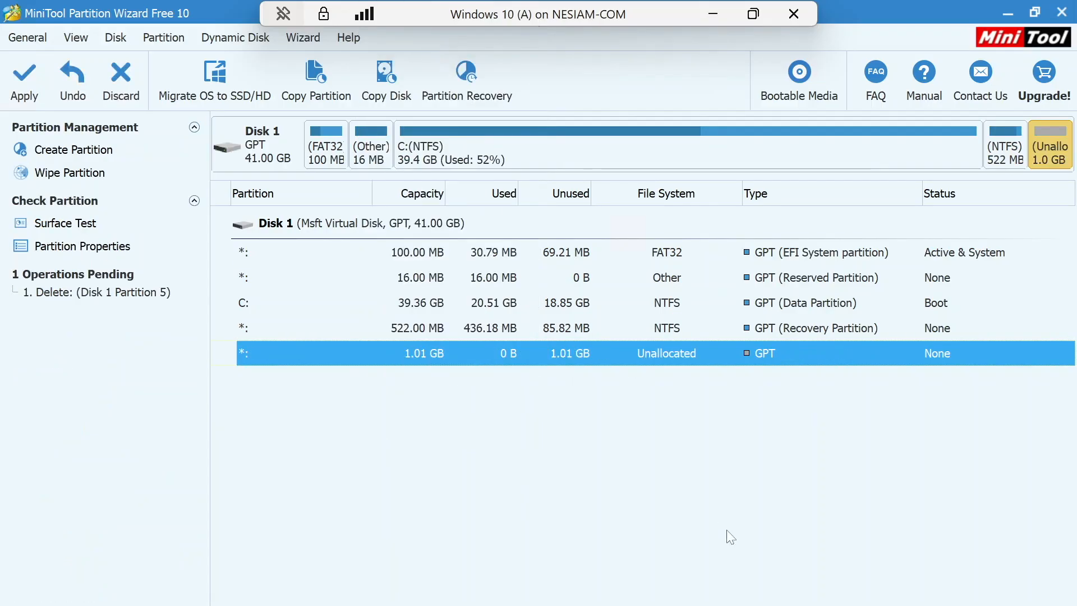
left_click(8, 79)
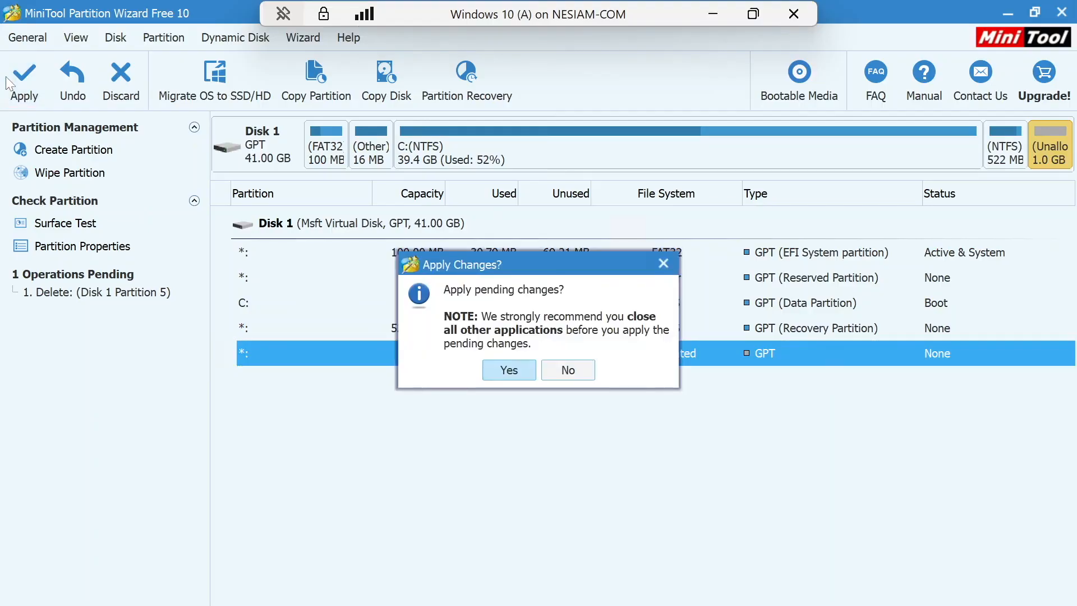
left_click(520, 370)
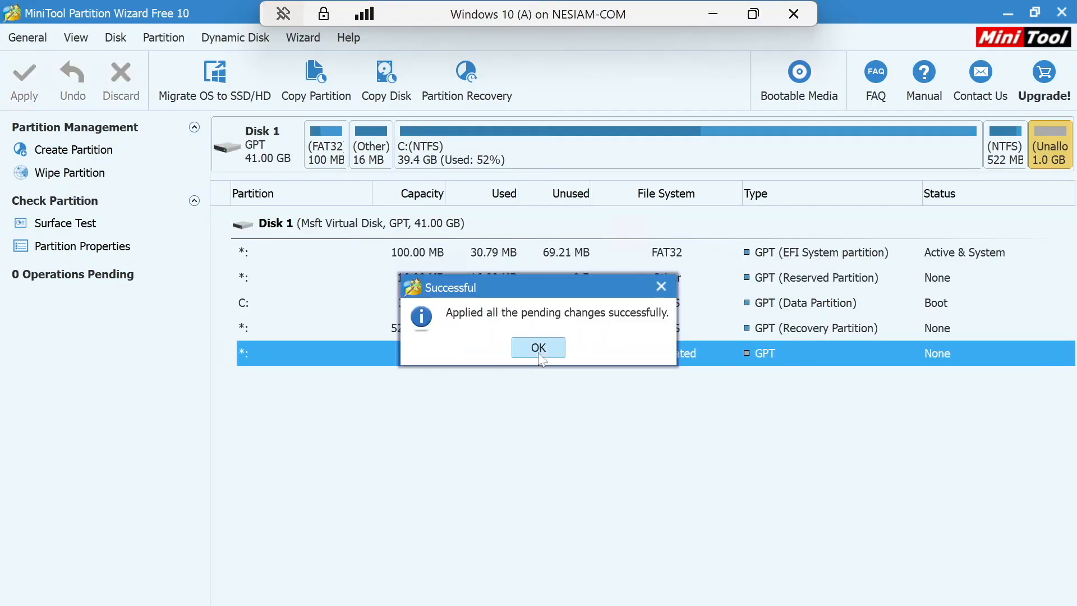
left_click(538, 348)
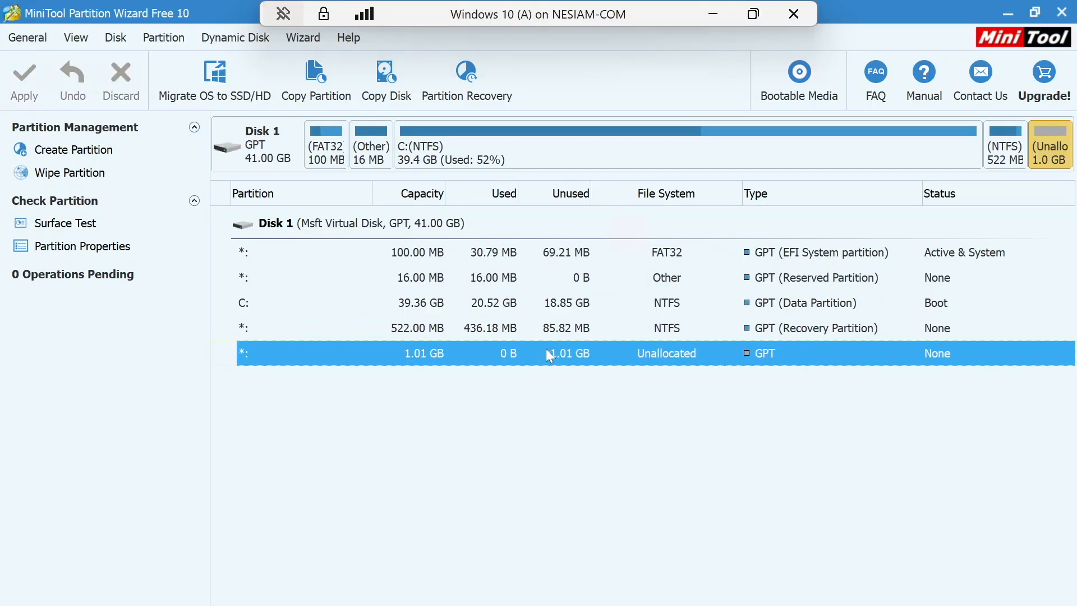
Step: Move the recovery partition to the end of the disk by setting the unallocated space before it to 1032.42 MB
right_click(512, 330)
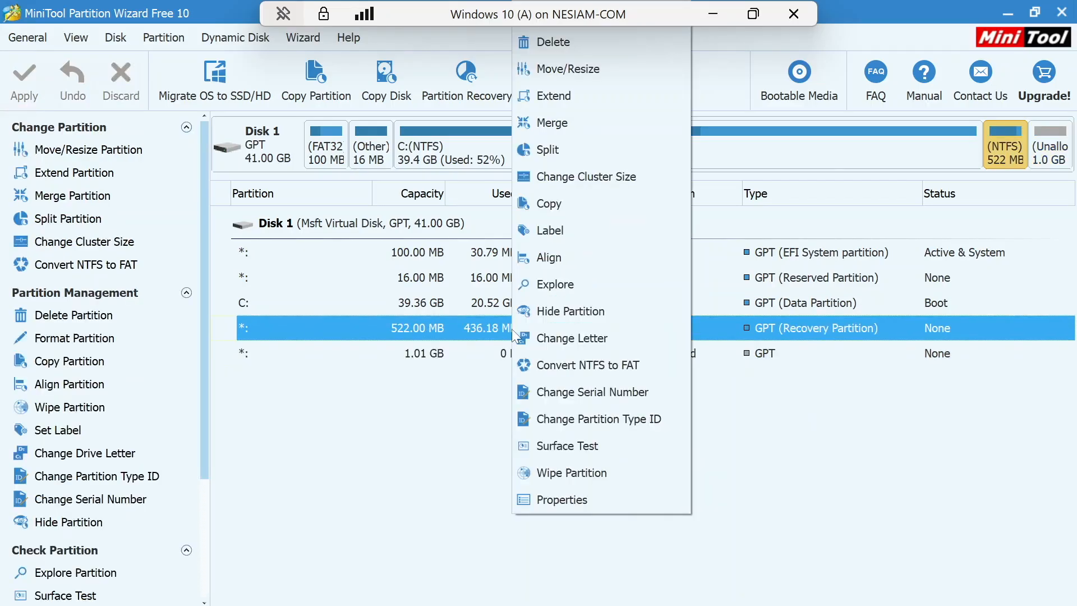
left_click(572, 68)
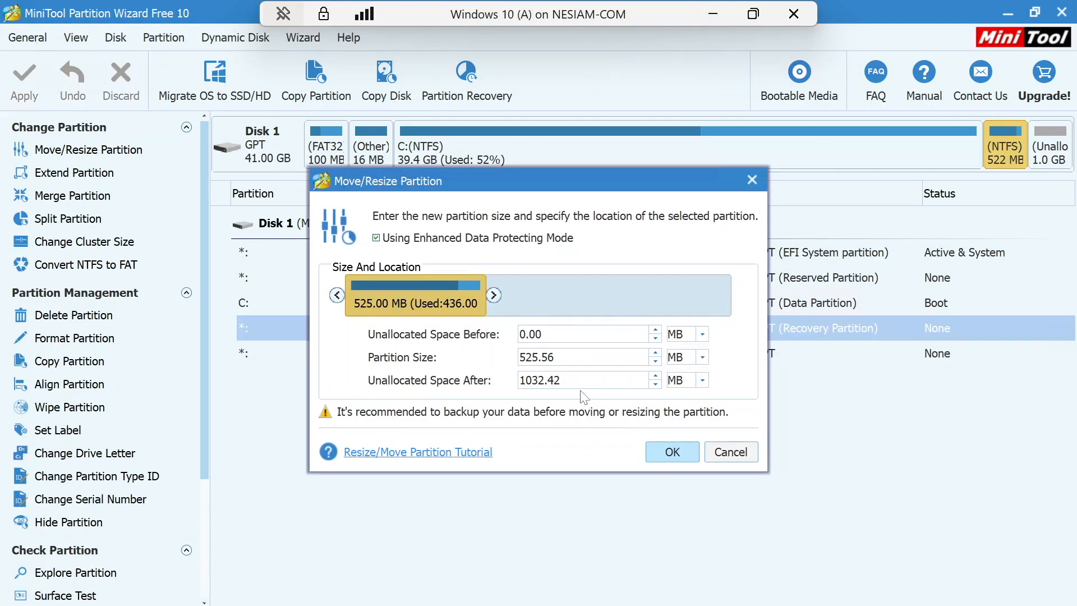
double_click(538, 380)
key("ctrl+c")
key("BackSpace")
left_click_drag(545, 335, 465, 336)
key("ctrl+v")
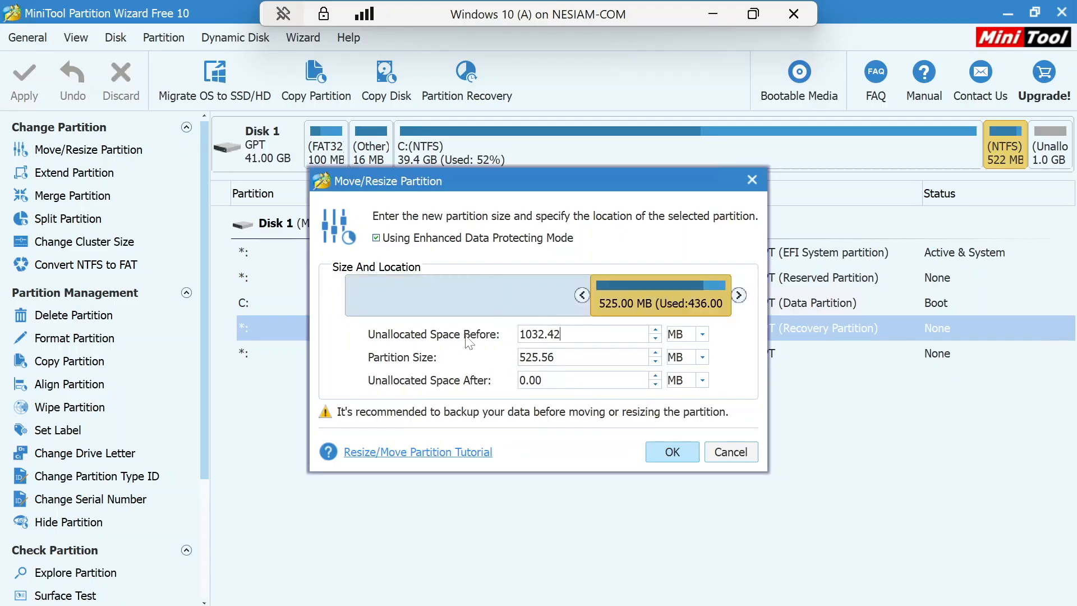
left_click(671, 451)
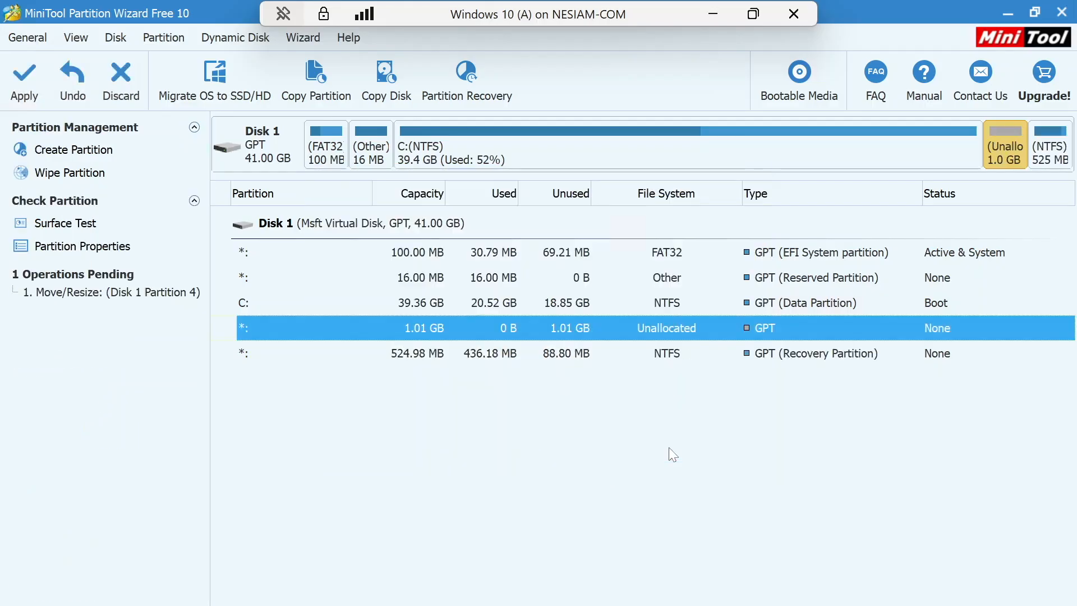
Step: Apply the pending move of the recovery partition and dismiss the completion message
left_click(33, 84)
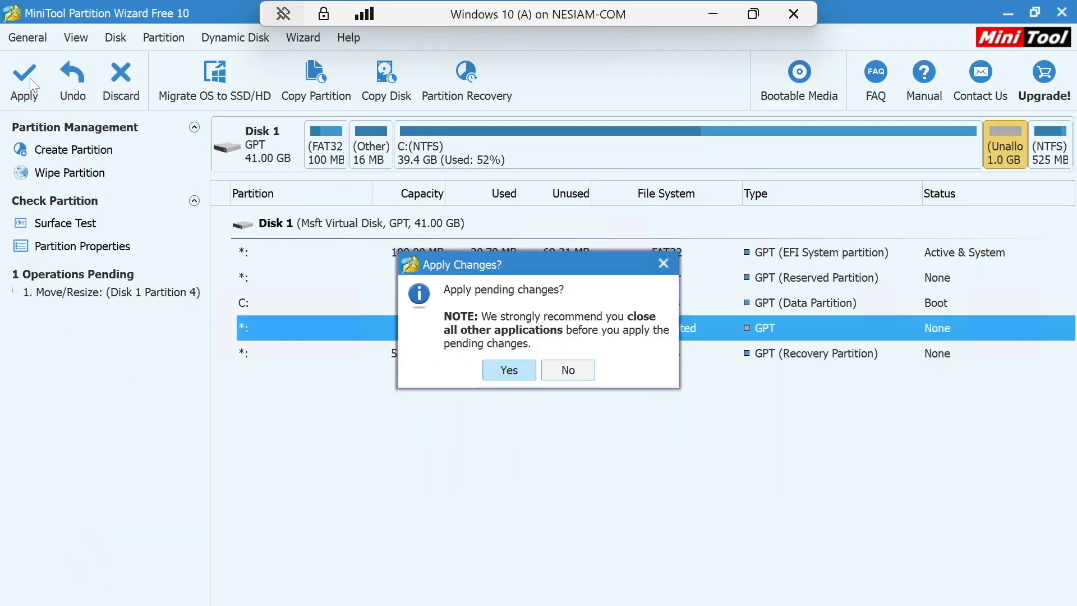
left_click(508, 372)
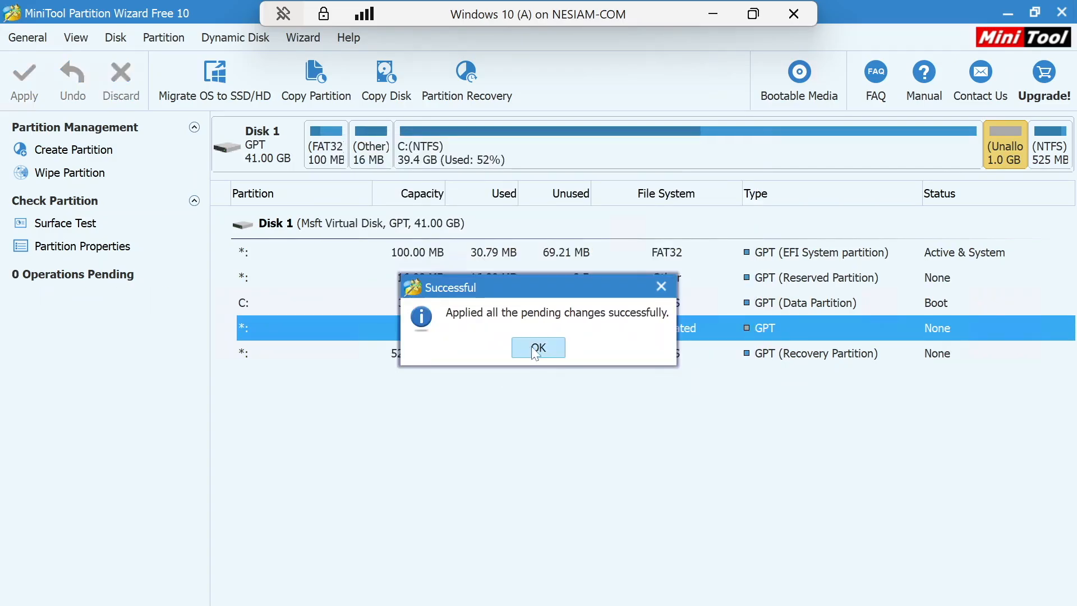
left_click(538, 348)
Step: Switch to Disk Management, extend the C: volume by the available 1032 MB, and close Disk Management and Partition Wizard
left_click(412, 604)
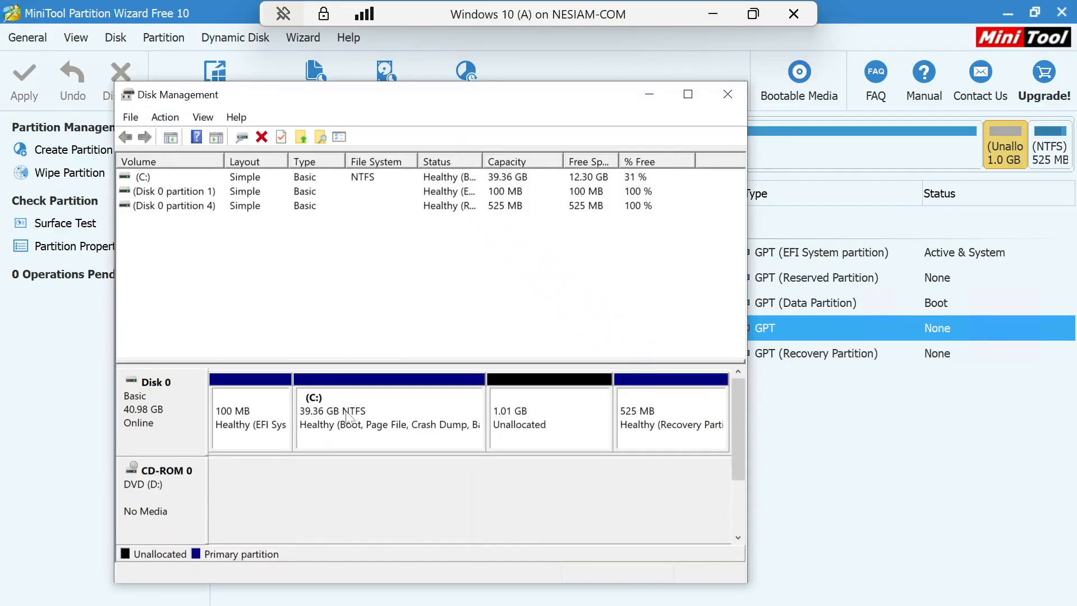
right_click(361, 421)
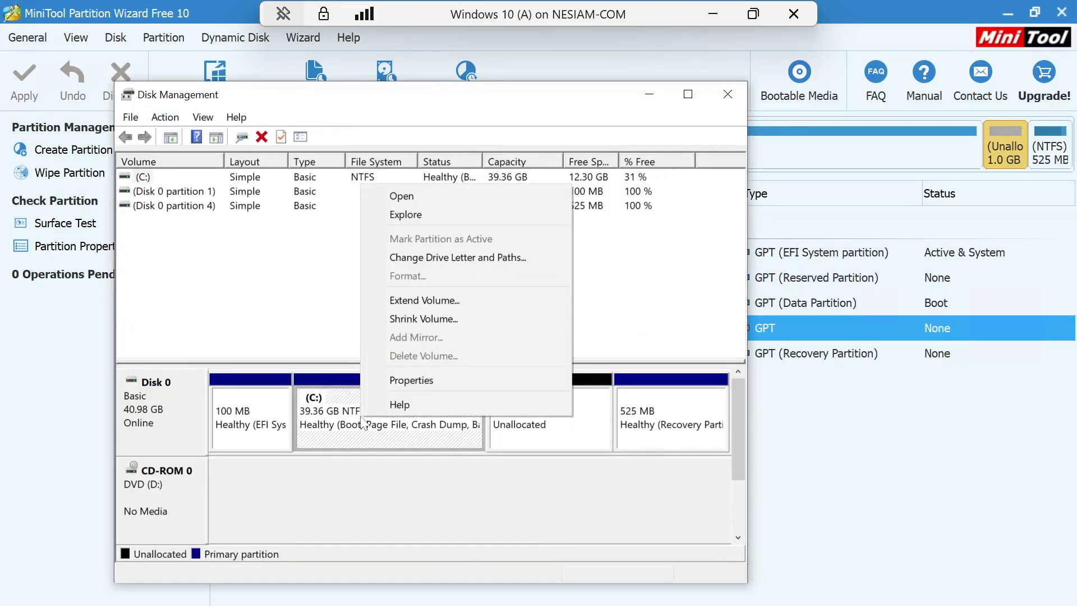
left_click(429, 301)
left_click(450, 491)
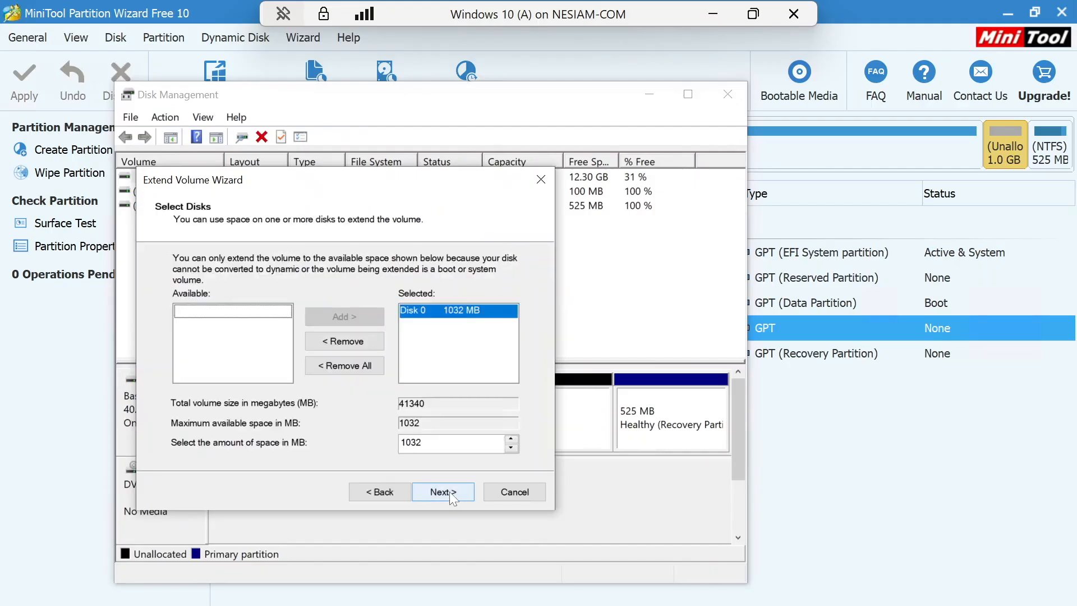
left_click(449, 492)
left_click(451, 494)
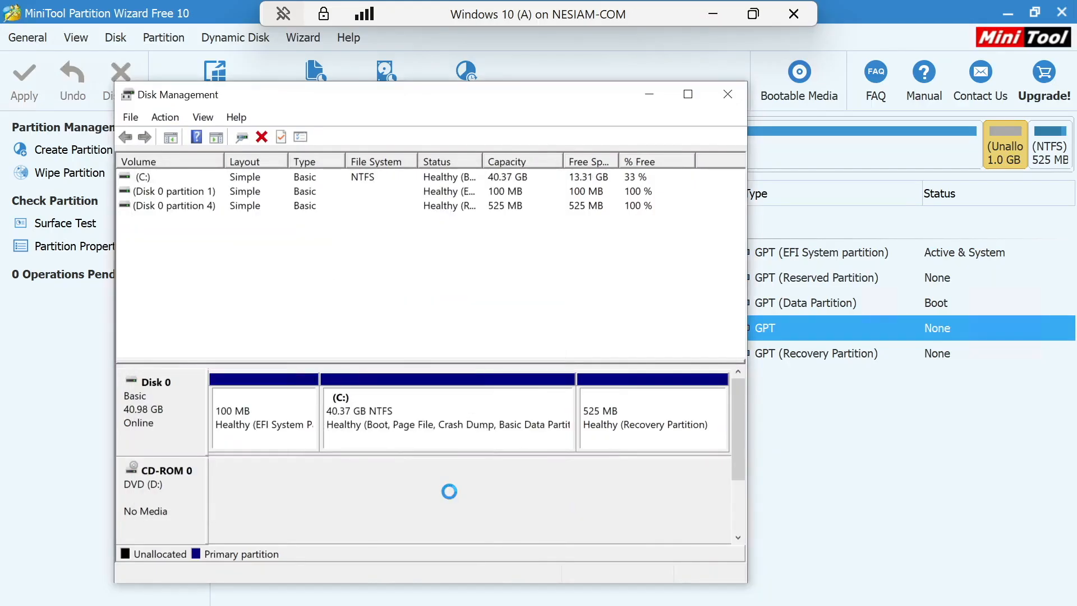
left_click(727, 94)
left_click(1062, 12)
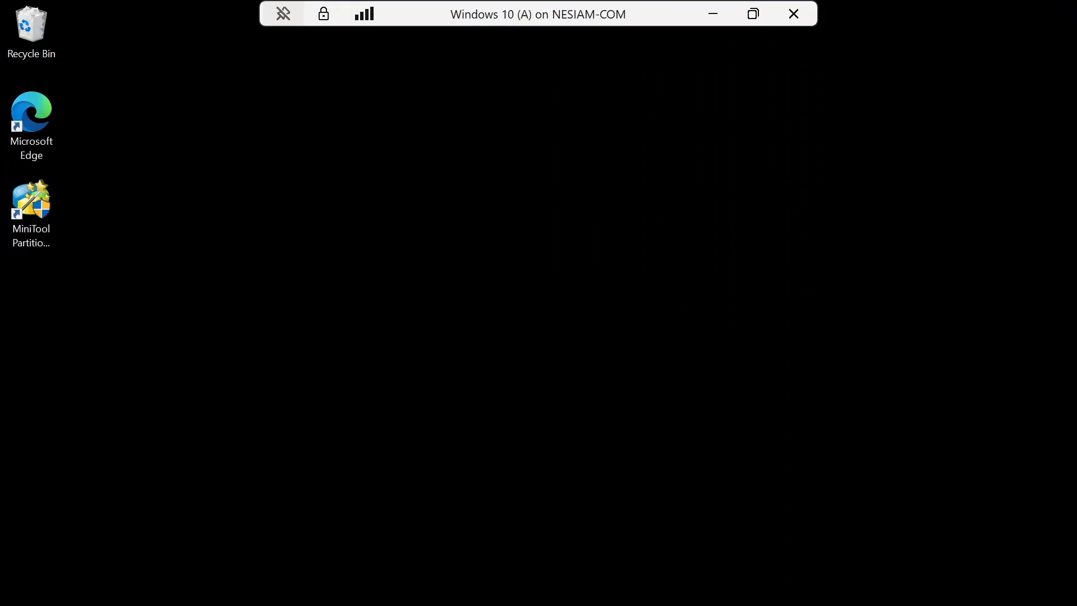
Step: Try to run sfc /scannow in a standard Command Prompt, and exit that Command Prompt
key("super")
type("cmd")
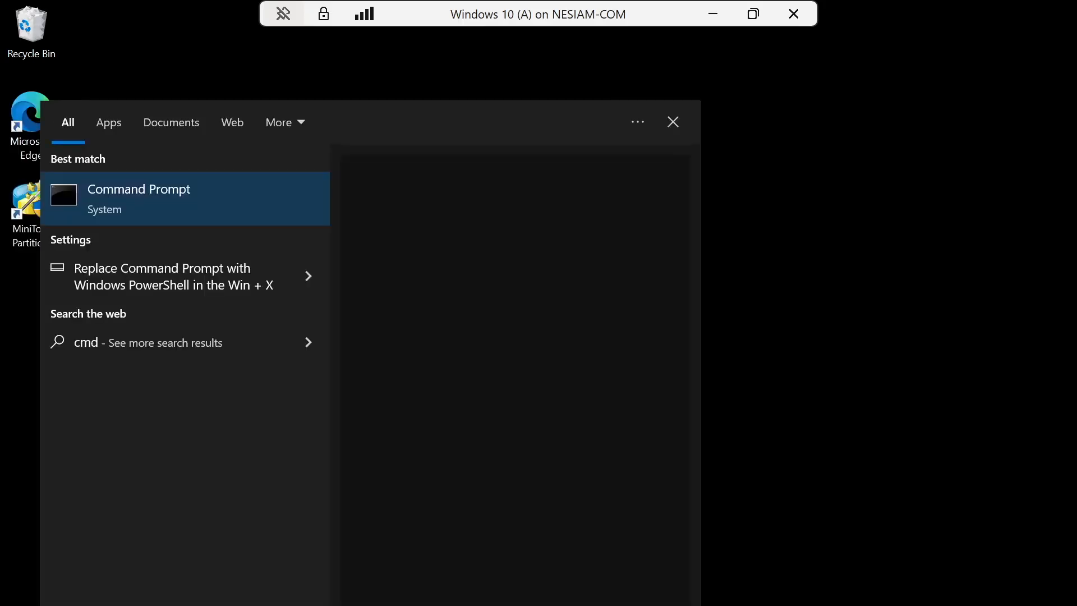
key("Return")
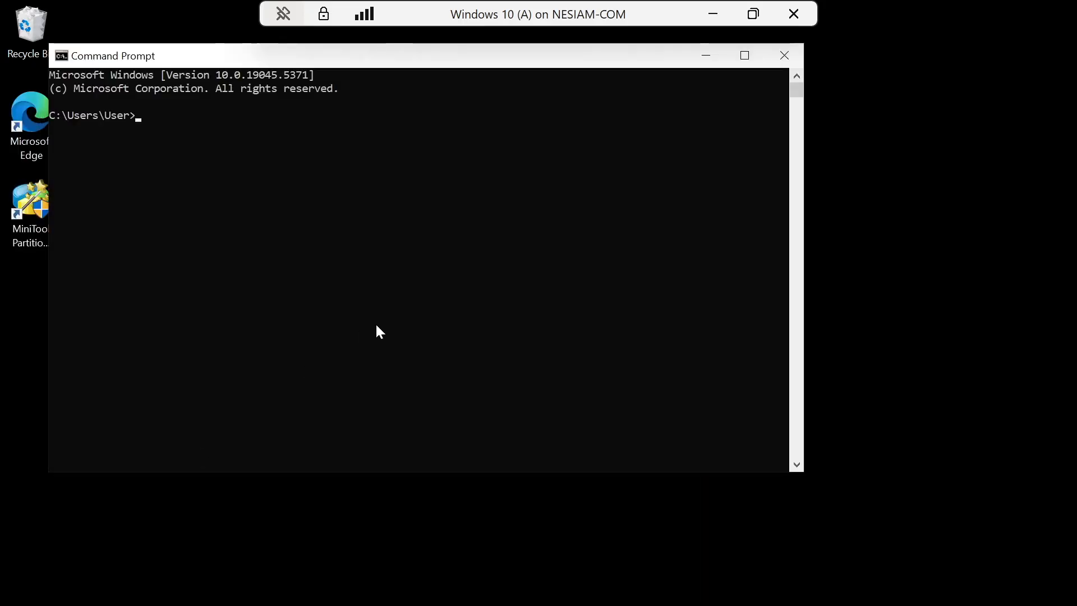
type("sfc /scannow")
key("Return")
type("exit")
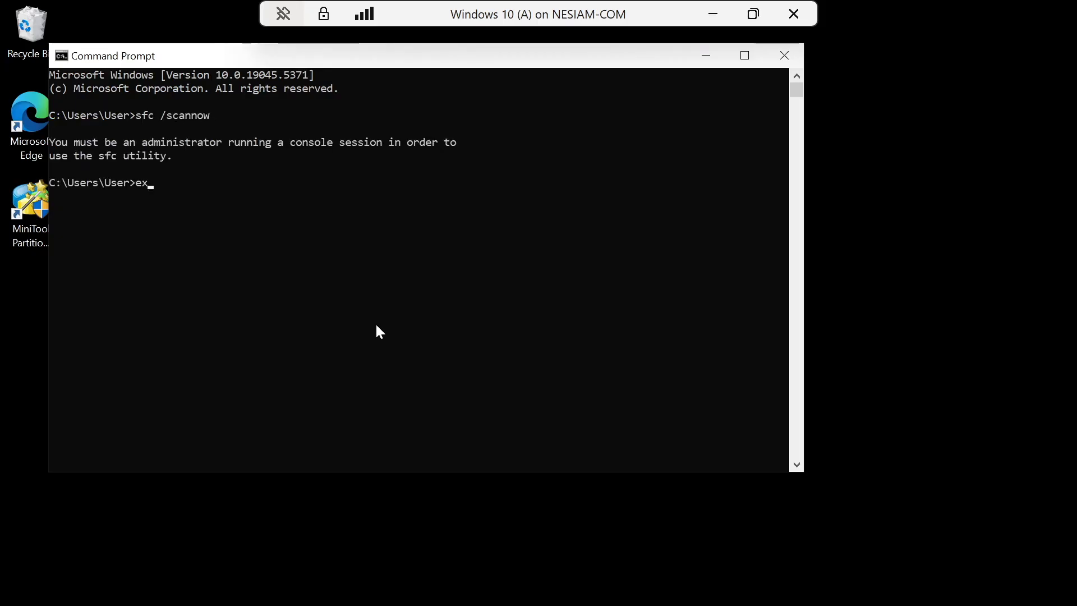
key("Return")
Step: Open Command Prompt as administrator, allow the elevation, and start the system file check with sfc /scannow
key("super")
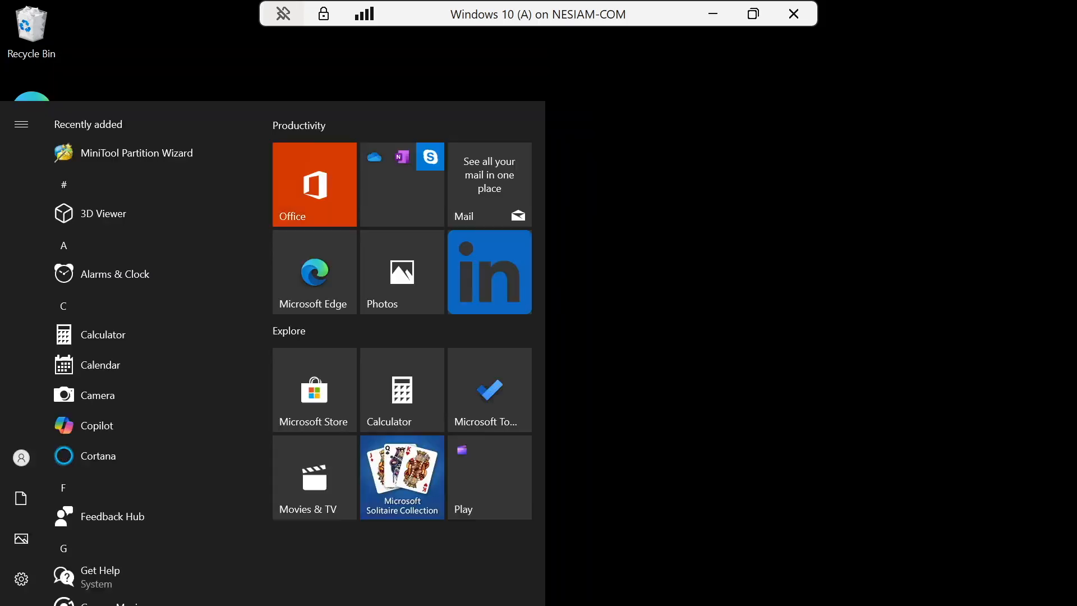
type("cm")
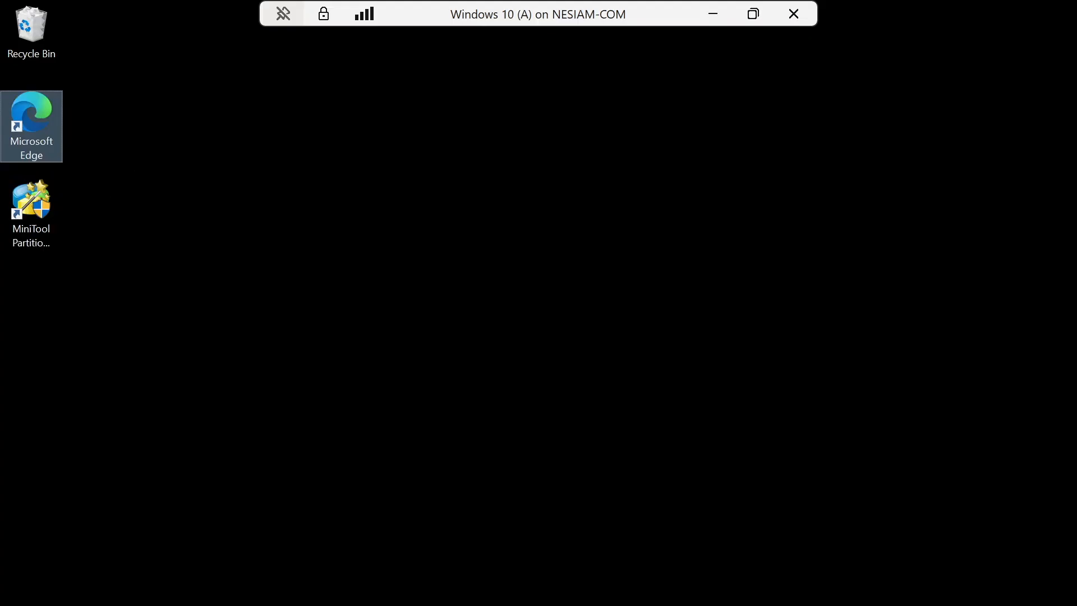
key("super")
type("cmd")
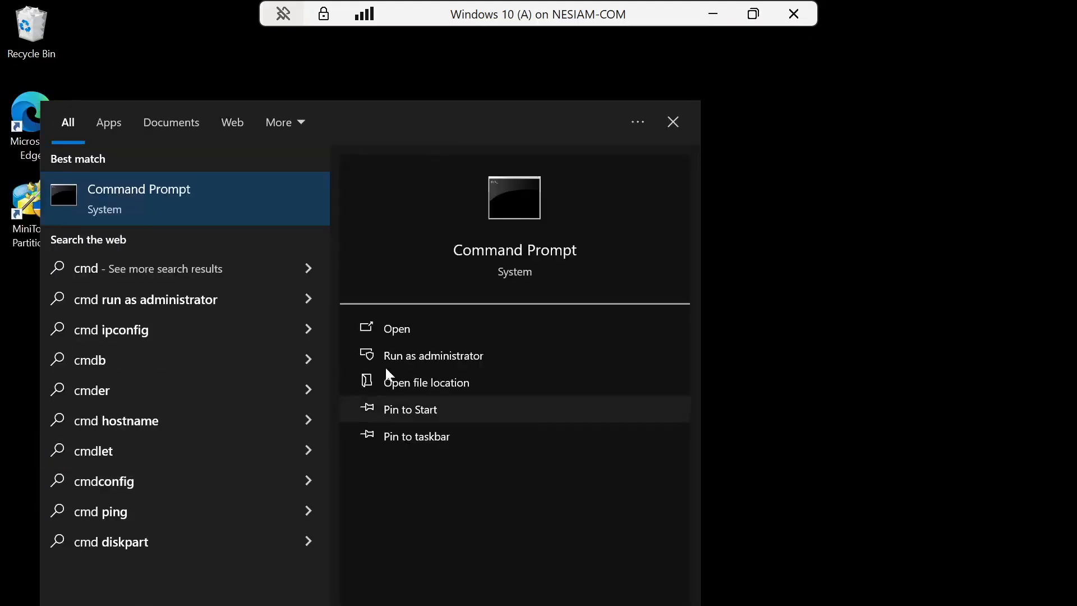
left_click(442, 355)
left_click(443, 435)
type("sfc /scannow")
key("Return")
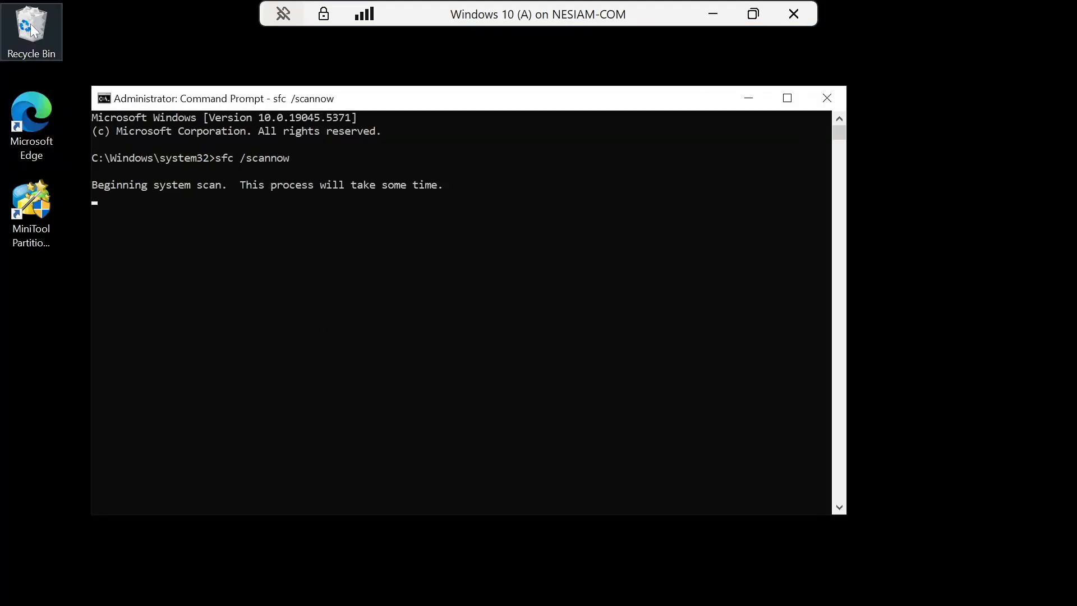
Step: Empty the Recycle Bin and confirm the permanent deletion of its items
right_click(31, 23)
left_click(62, 54)
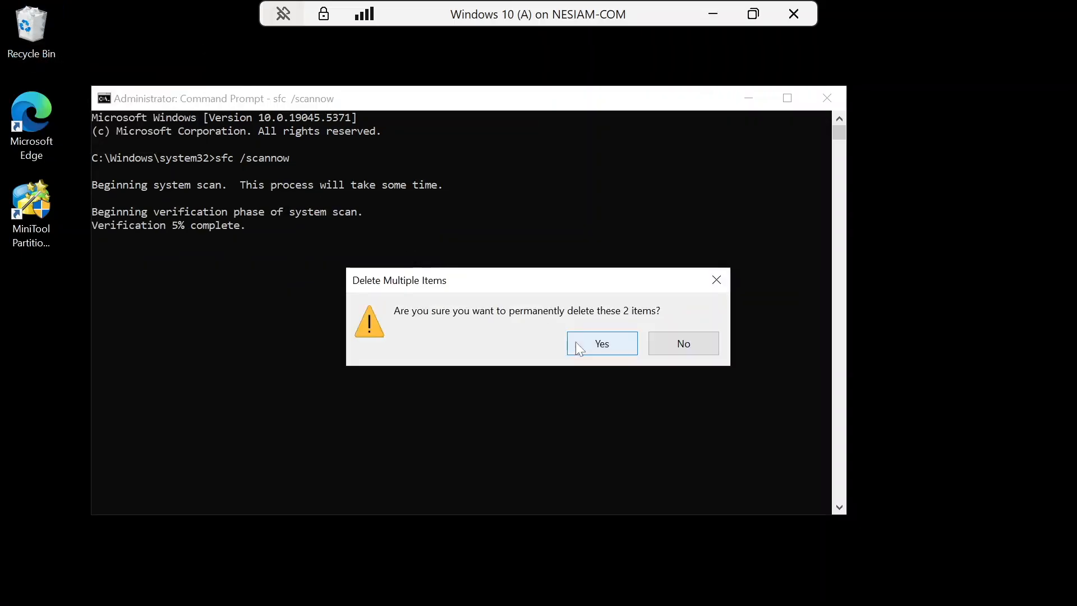
left_click(601, 343)
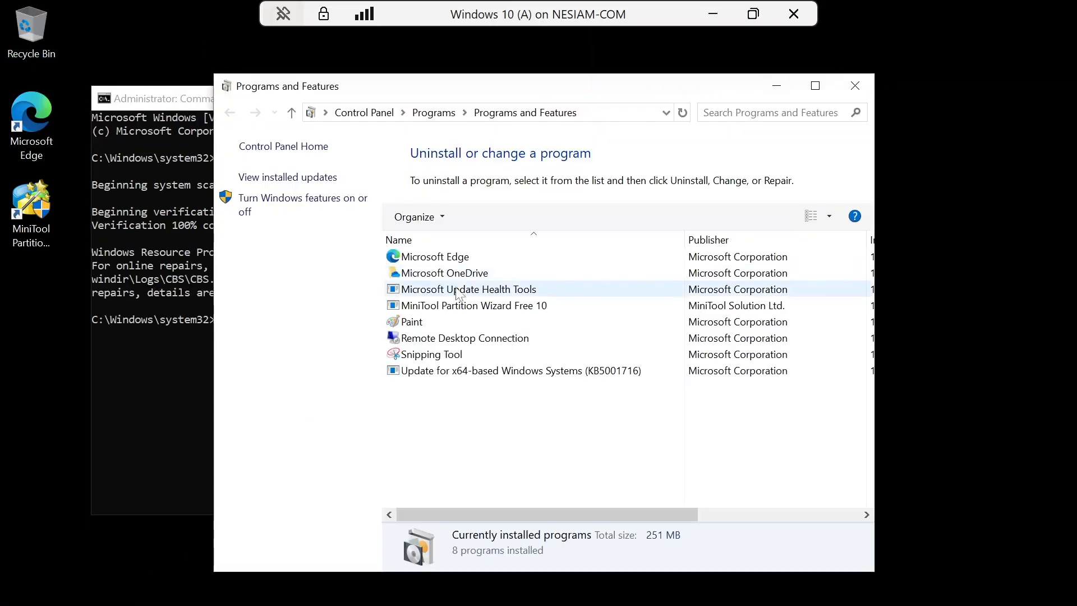
Step: Uninstall MiniTool Partition Wizard Free 10 from Programs and Features, allowing the change and confirming the complete removal
right_click(484, 311)
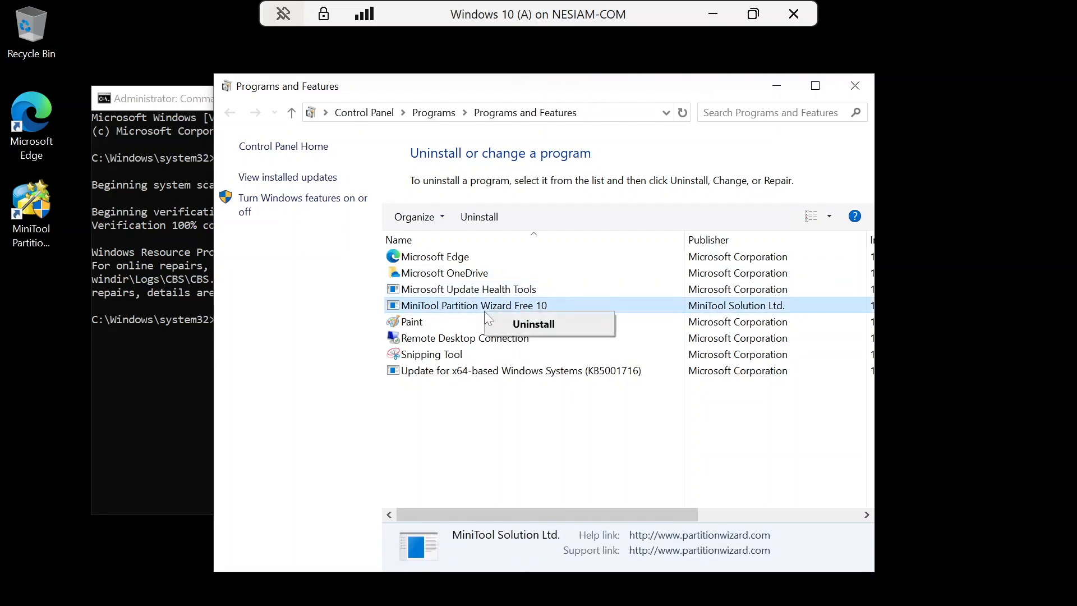
left_click(530, 330)
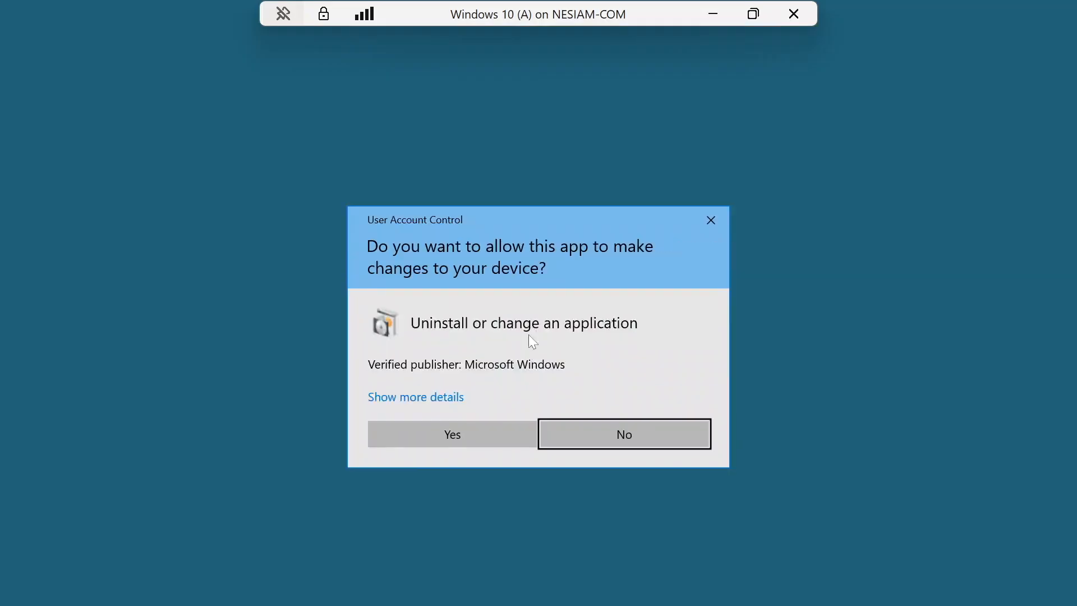
left_click(467, 444)
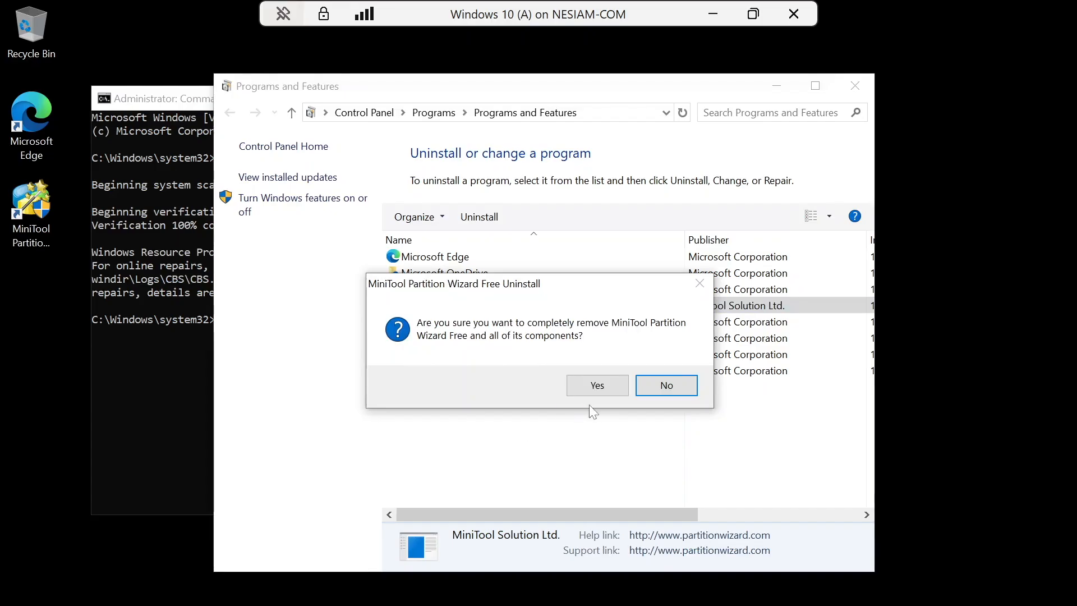
left_click(598, 386)
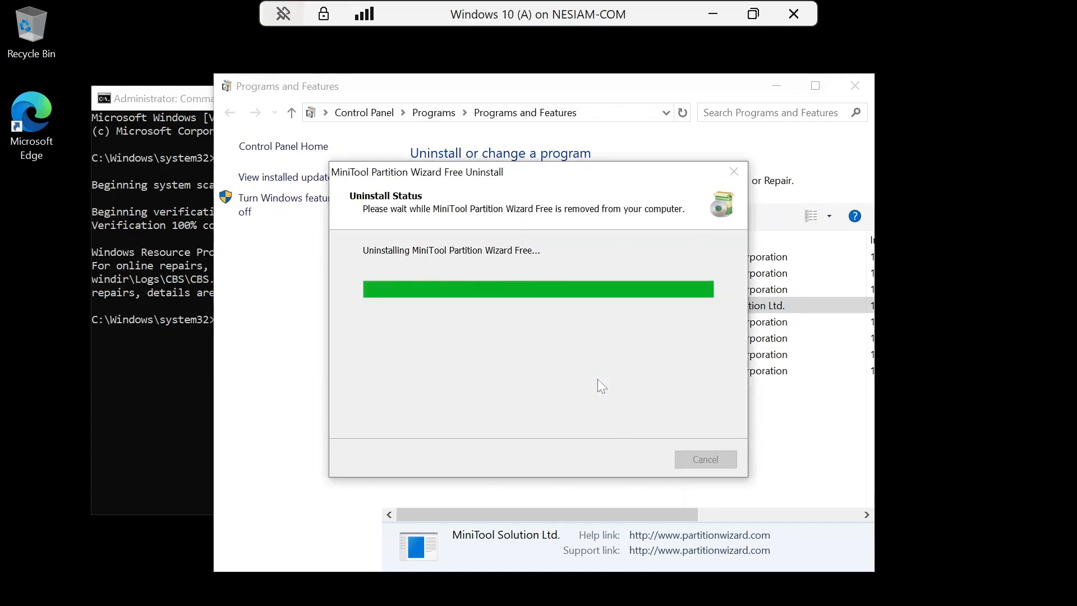
left_click(664, 386)
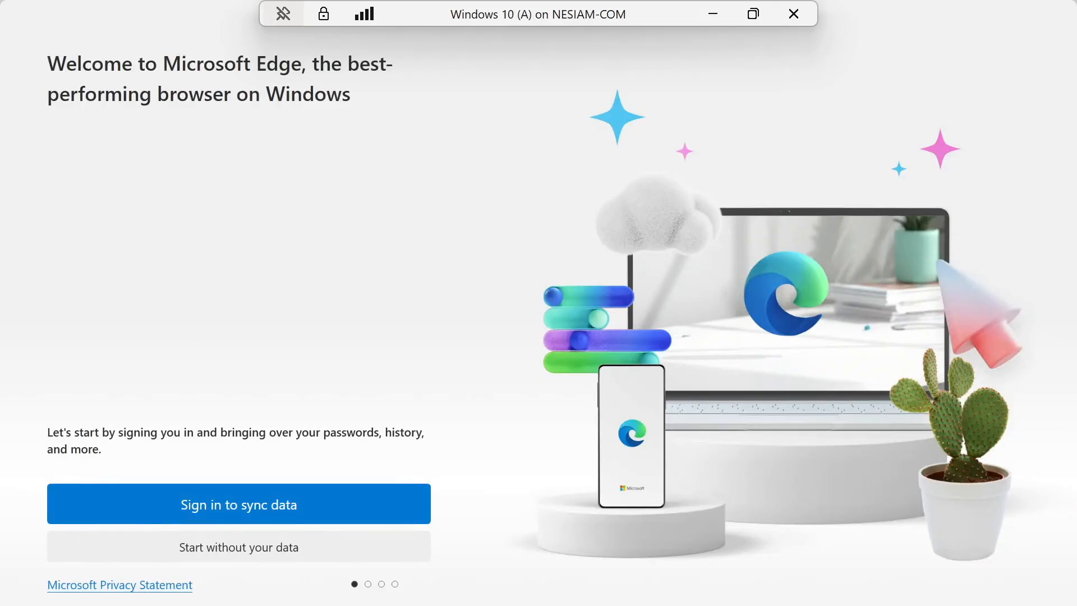
Step: End the Microsoft Edge task in Task Manager and close Task Manager
right_click(709, 602)
left_click(753, 578)
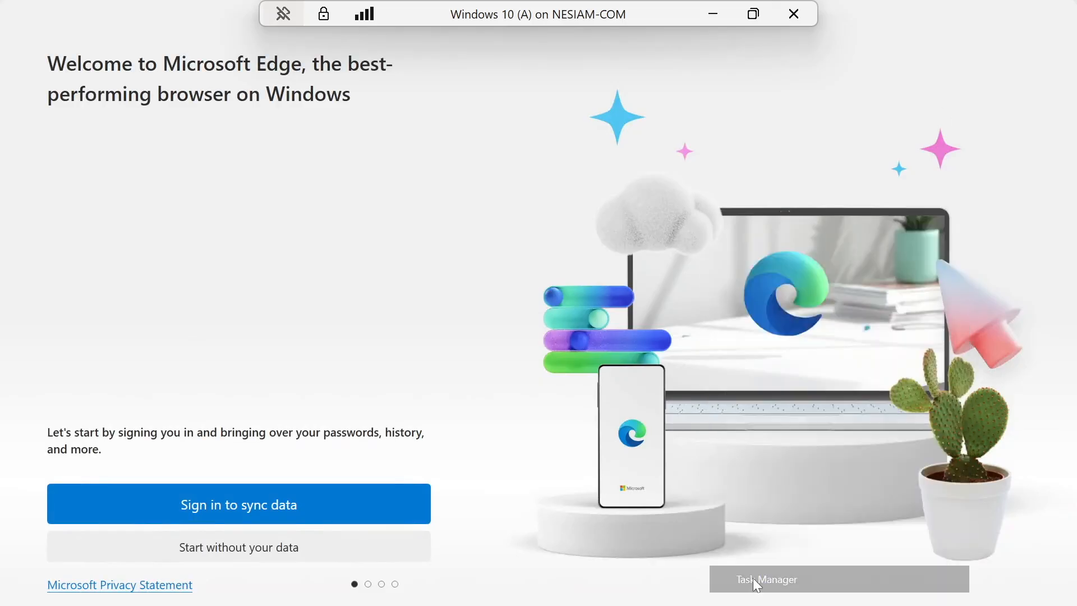
left_click(193, 169)
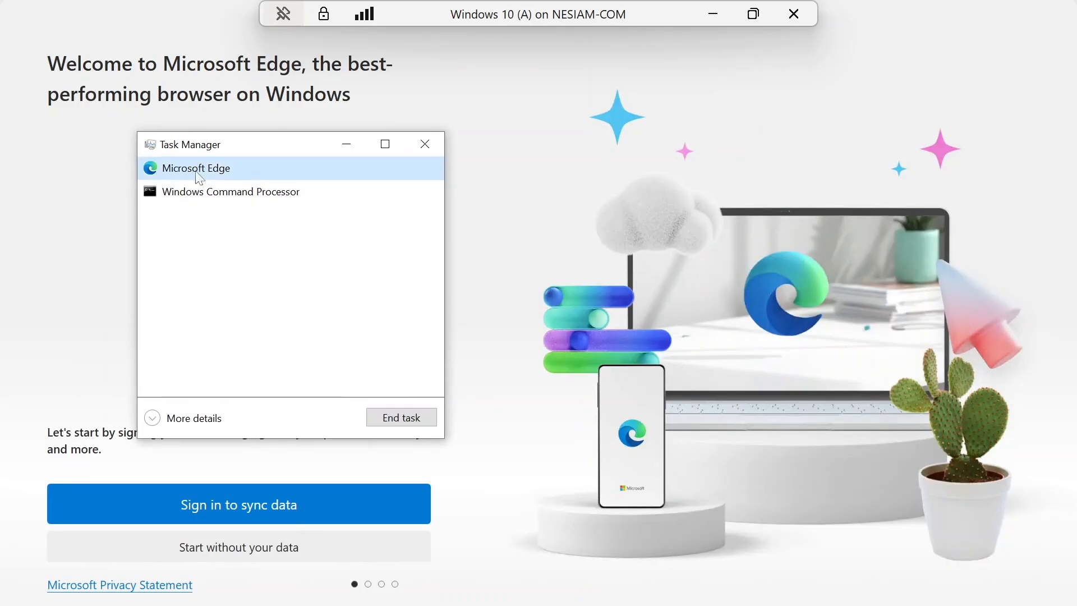
left_click(397, 415)
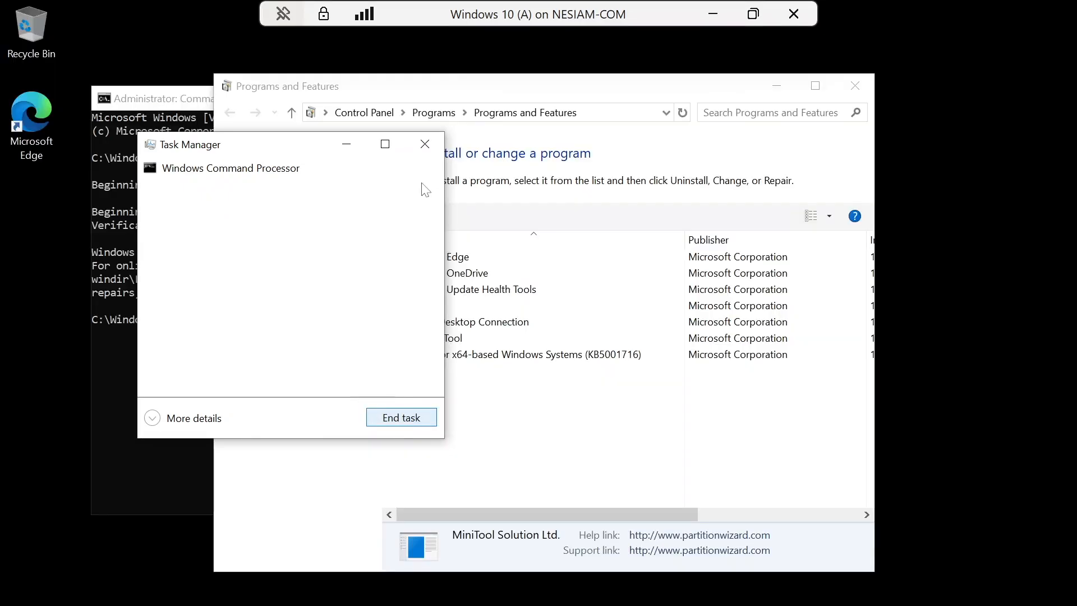
left_click(427, 159)
left_click(424, 145)
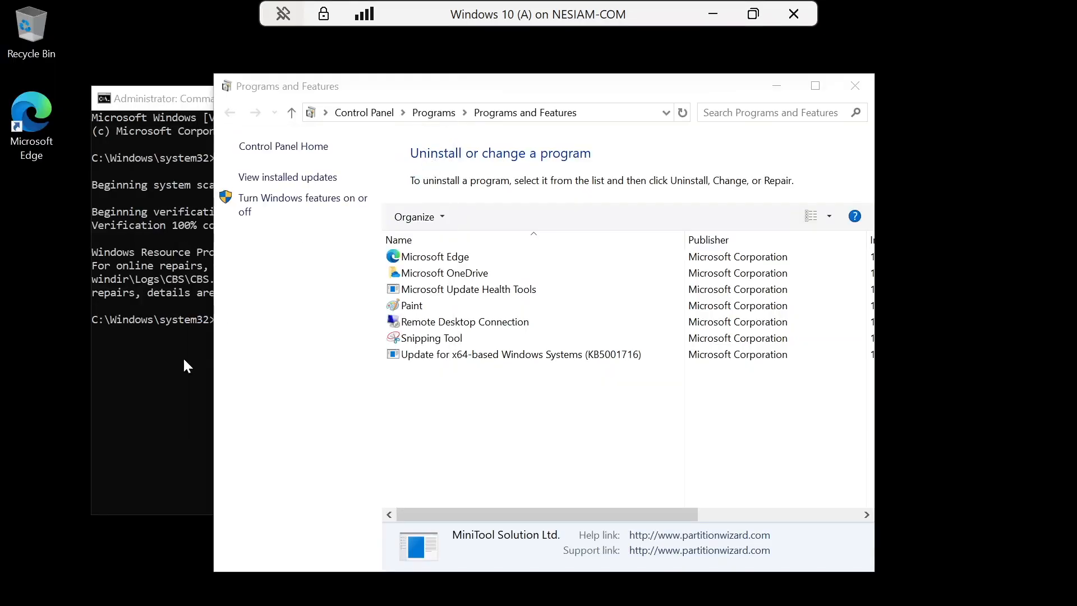
Step: Clear the administrator Command Prompt, run chkdsk c:, and close the Programs and Features window
left_click(170, 358)
type("cls")
key("Return")
type("ch")
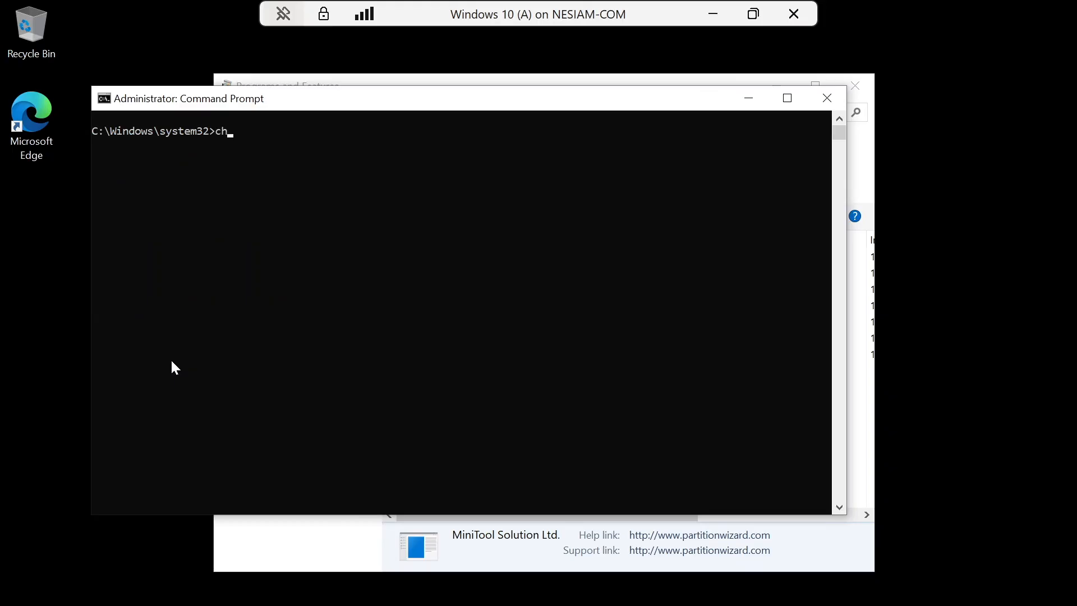
type("kdsk c:")
key("Return")
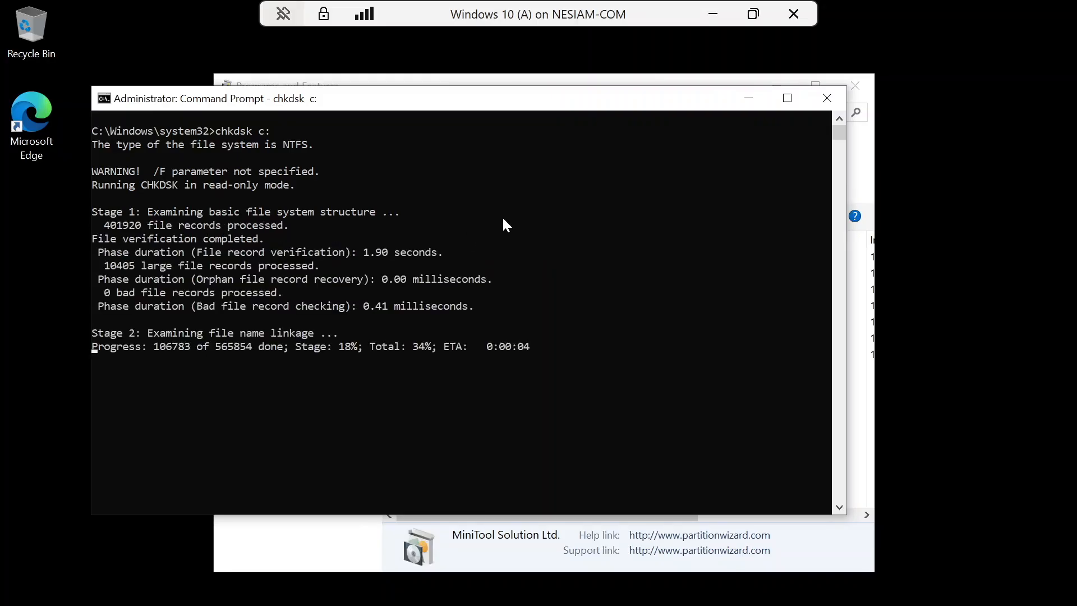
left_click(855, 85)
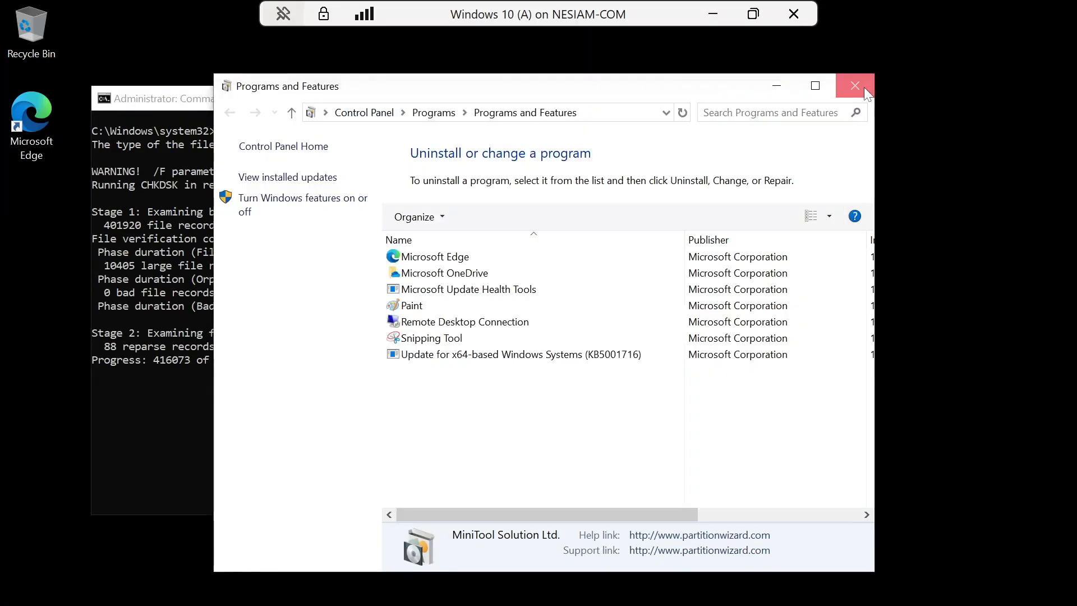
left_click_drag(587, 96, 666, 80)
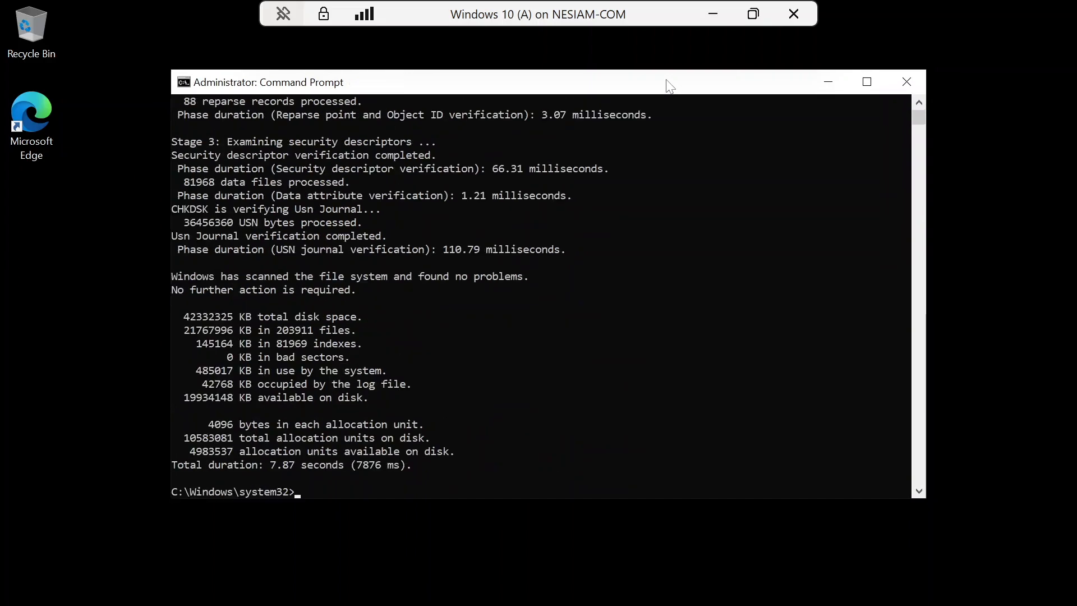
Step: Clear the Command Prompt output and run sfc /scannow again
type("cls")
key("Return")
type("sc")
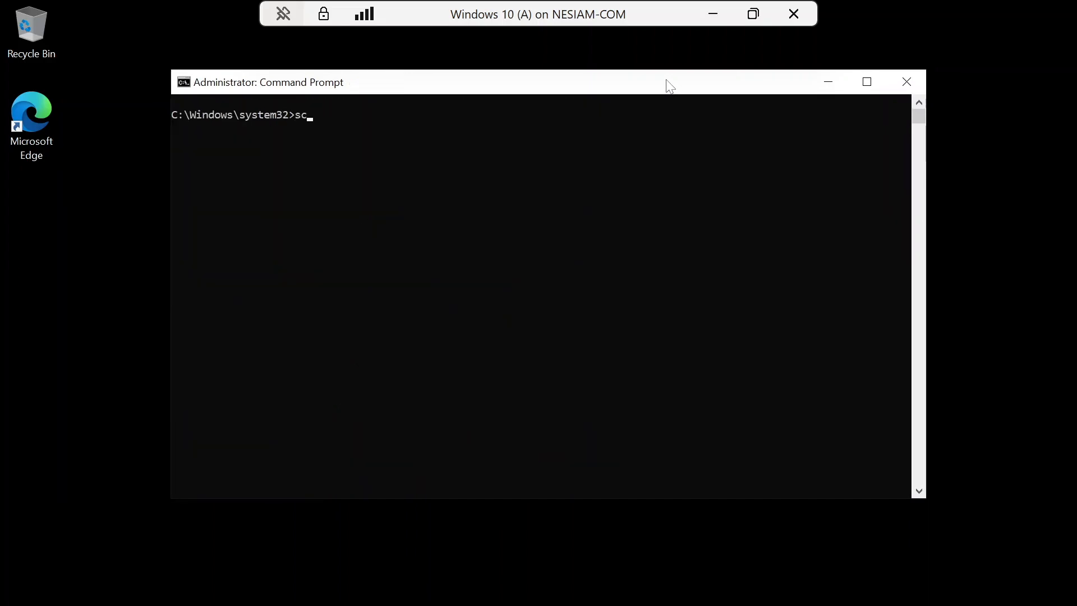
type("/\\")
key("BackSpace")
key("BackSpace")
key("BackSpace")
key("BackSpace")
type("sfc /scannow")
key("Return")
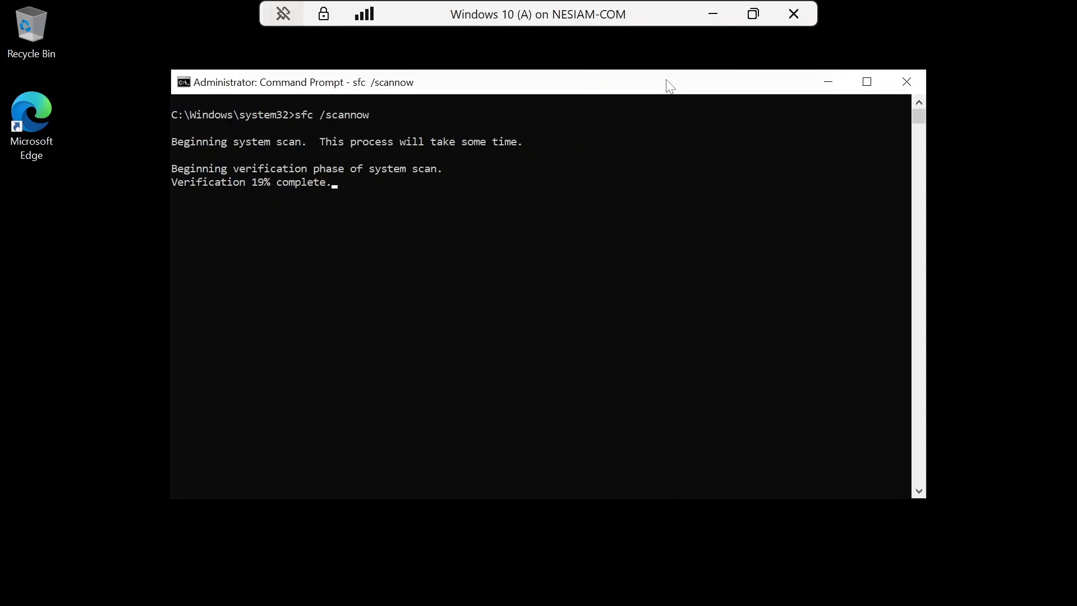
Step: Leave the full-screen session, switch to Hyper-V Manager, and open the Hard Drive settings of the Windows 10 (A) virtual machine
left_click(754, 14)
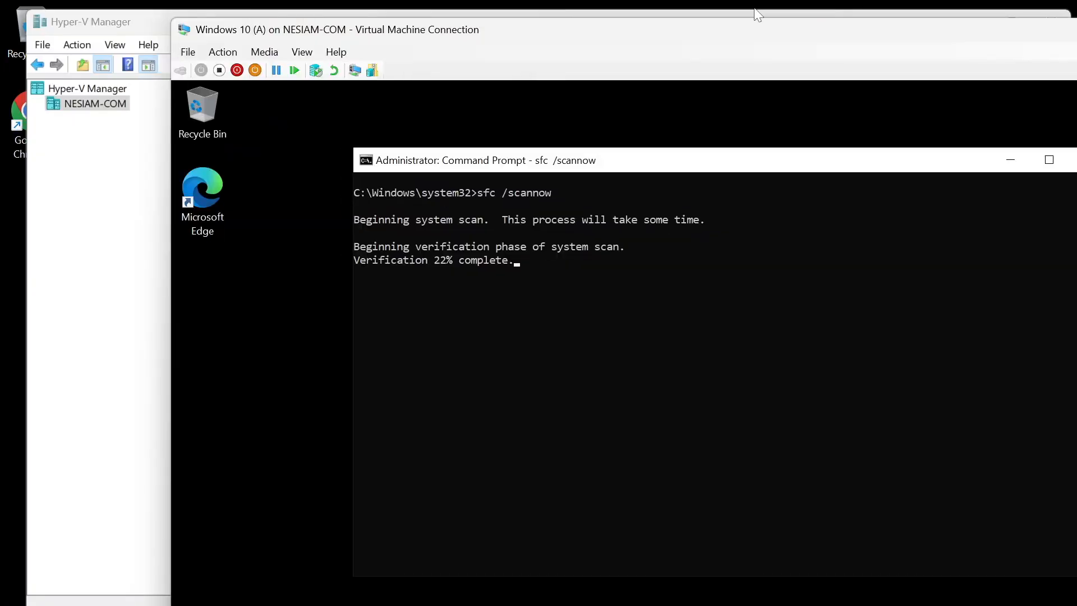
right_click(119, 109)
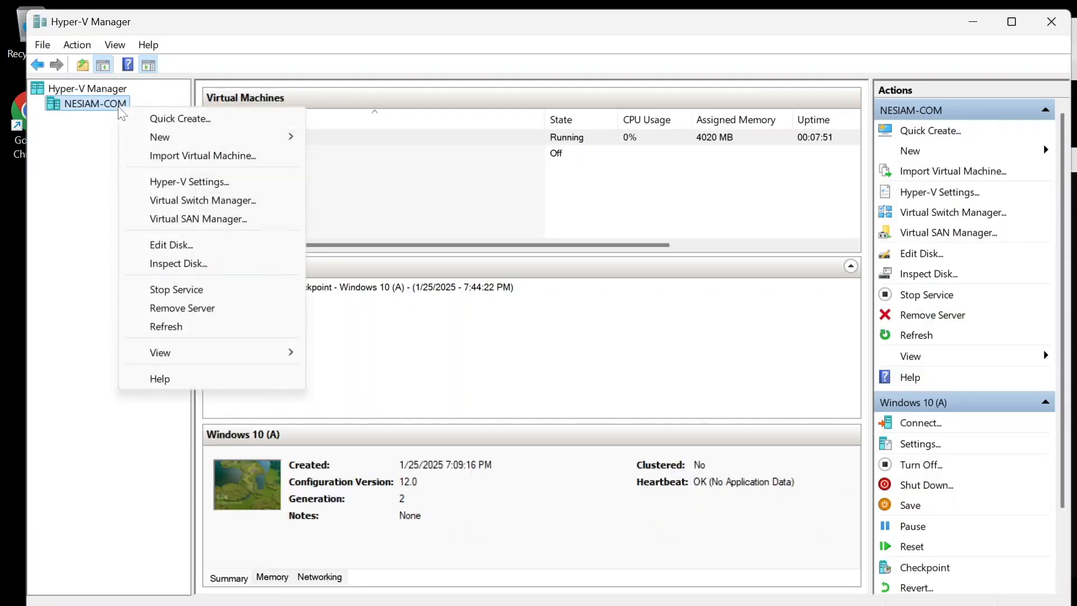
right_click(596, 138)
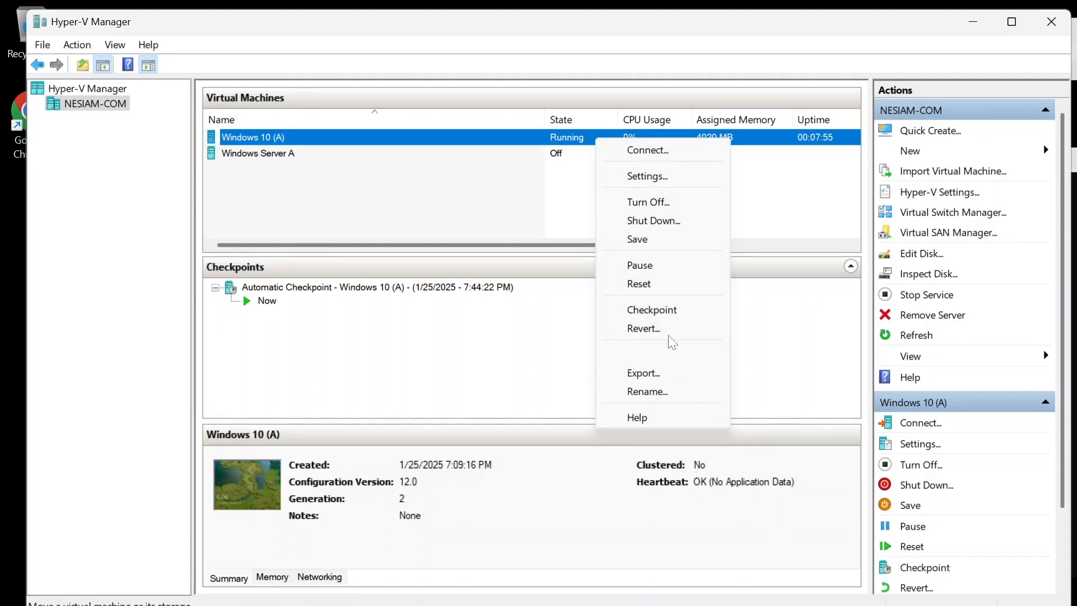
left_click(655, 179)
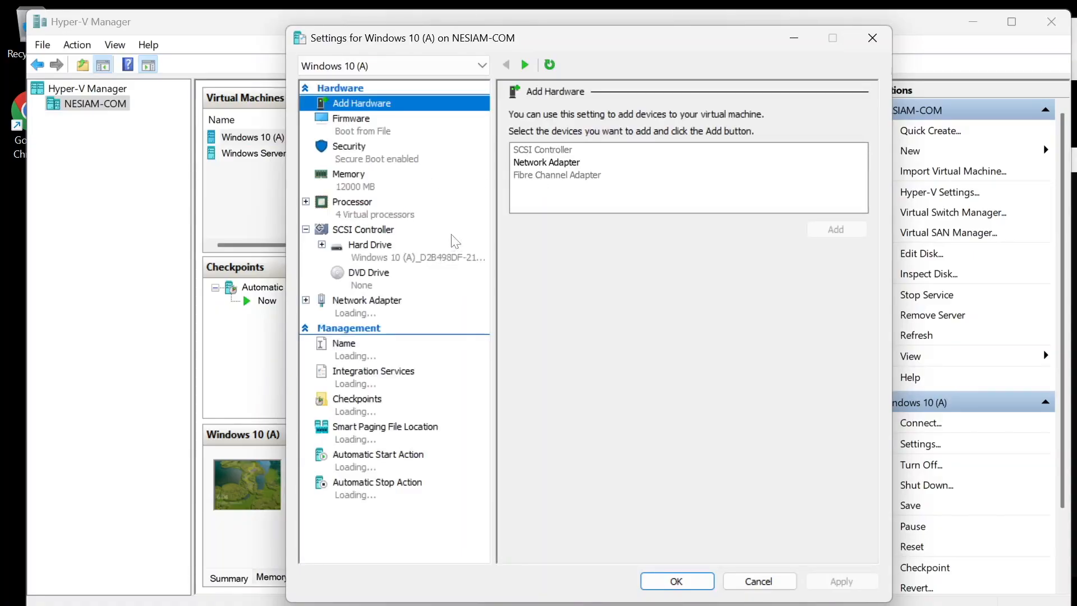
left_click(391, 255)
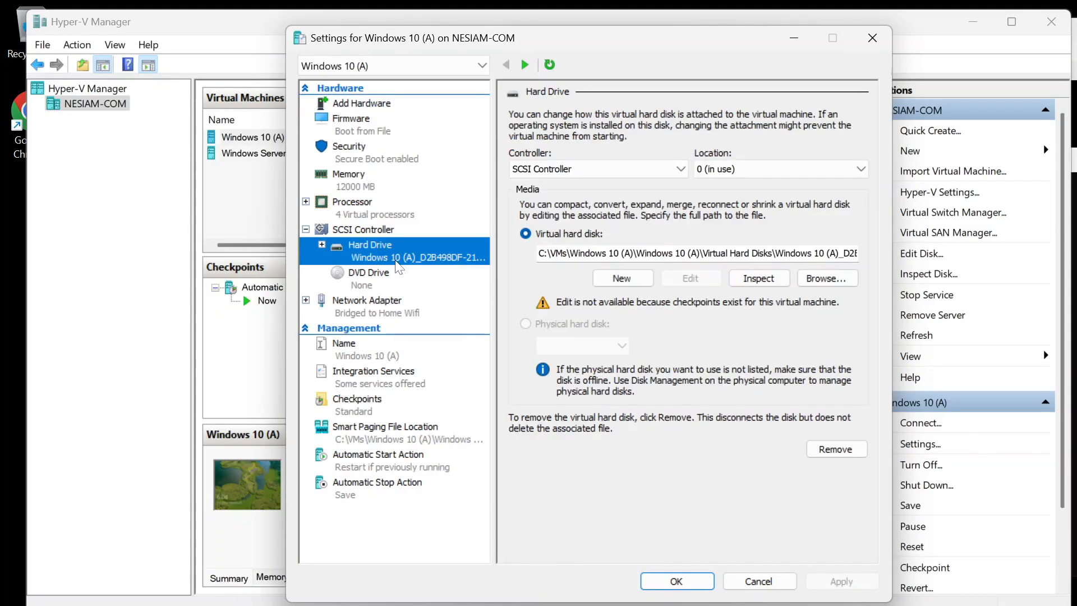
Step: Inspect the properties of the virtual hard disk and its parent disk, check the disk's file path, and close the settings
left_click(772, 281)
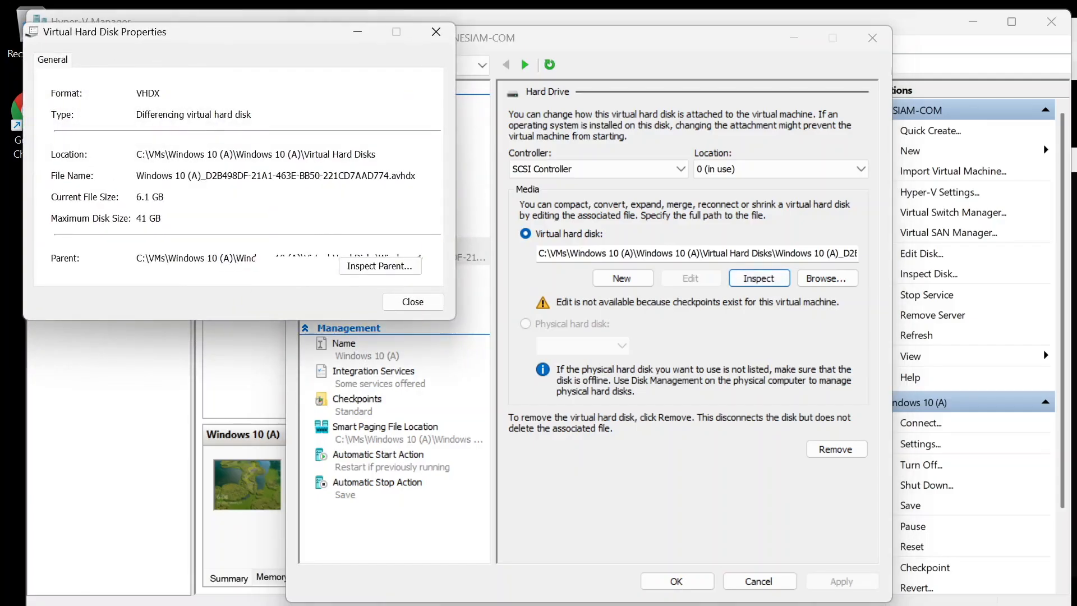
left_click_drag(191, 258, 411, 273)
left_click(411, 273)
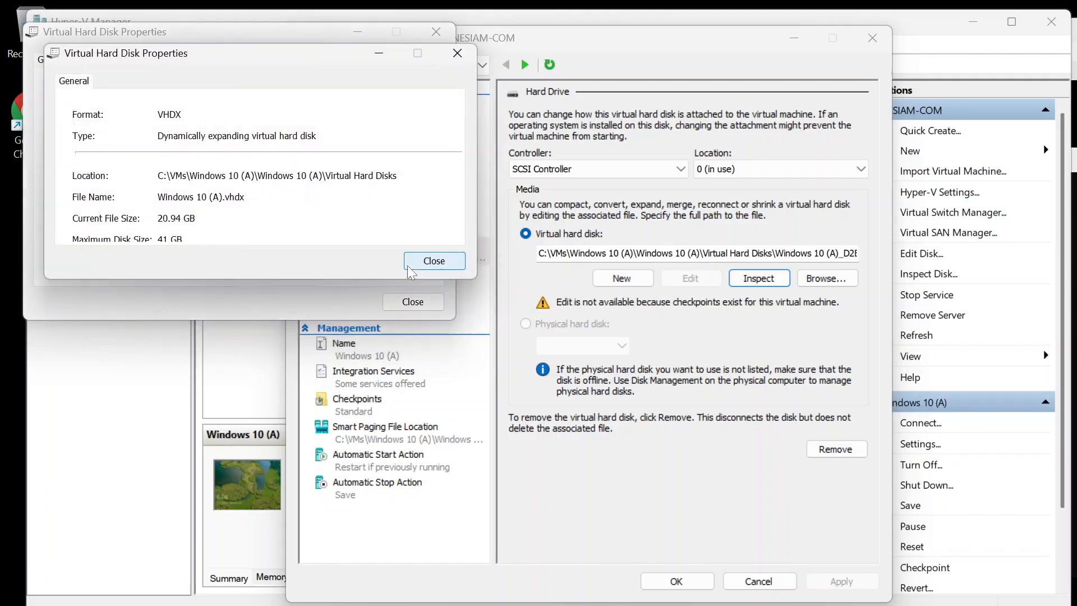
left_click(430, 262)
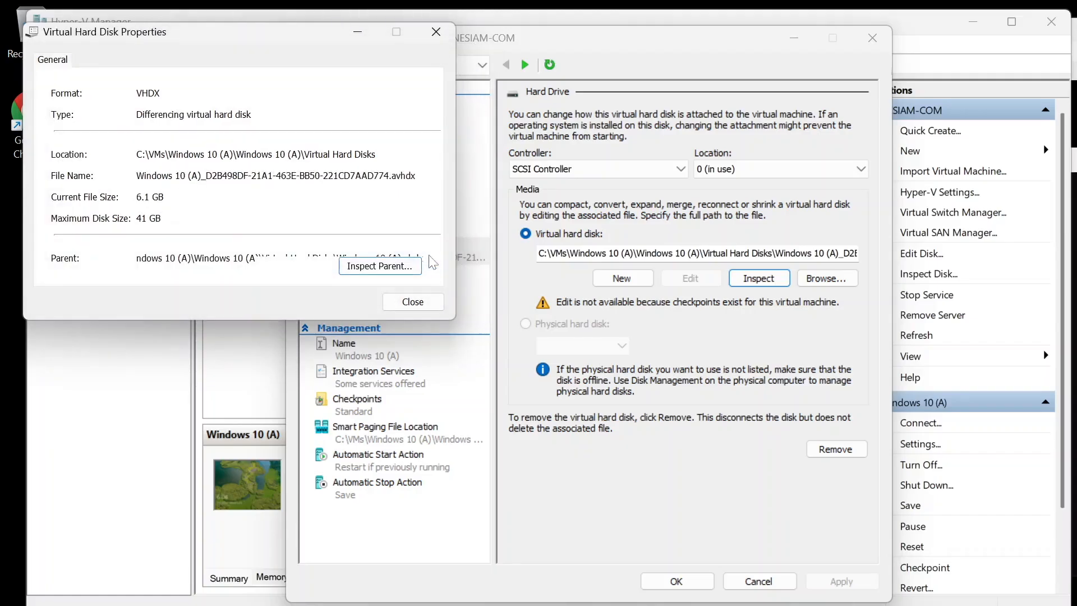
left_click(427, 305)
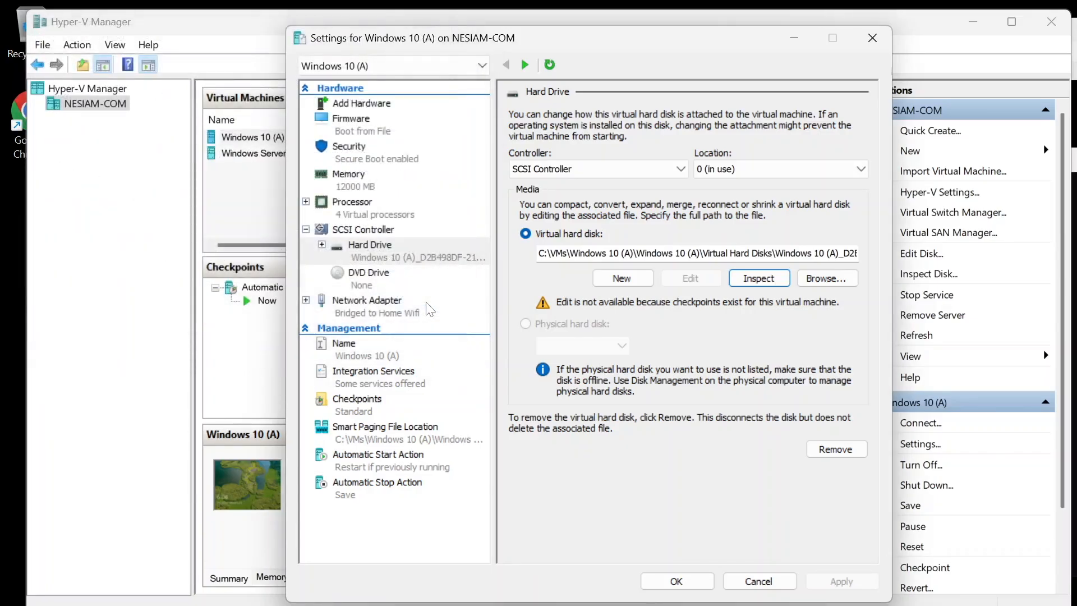
left_click_drag(825, 253, 861, 254)
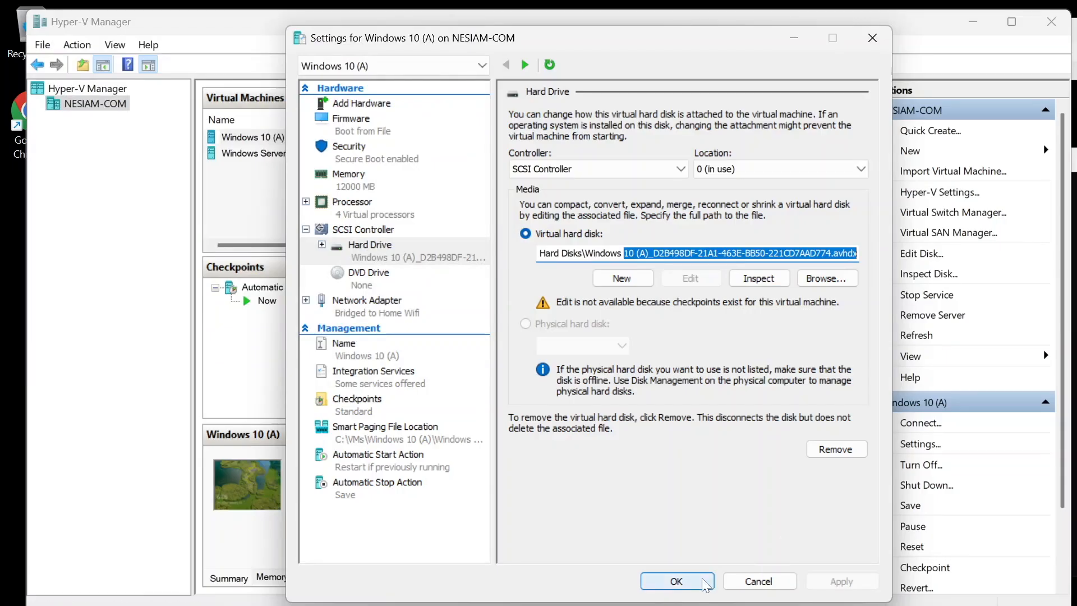
left_click(676, 581)
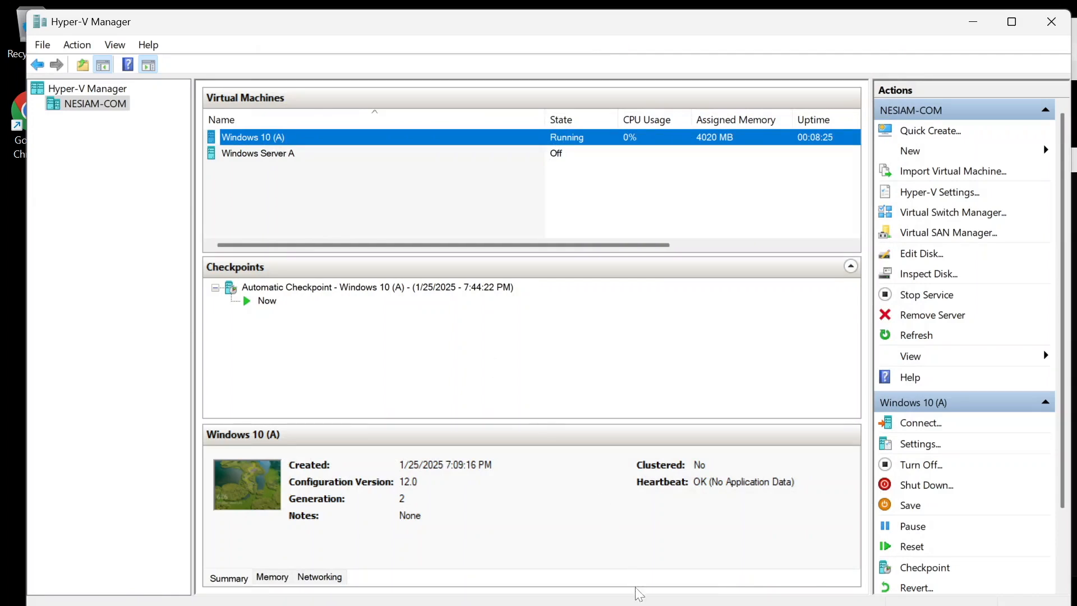
Step: Switch back to the Windows 10 (A) connection window, resize and reposition it on the screen, and exit the Command Prompt
left_click(640, 605)
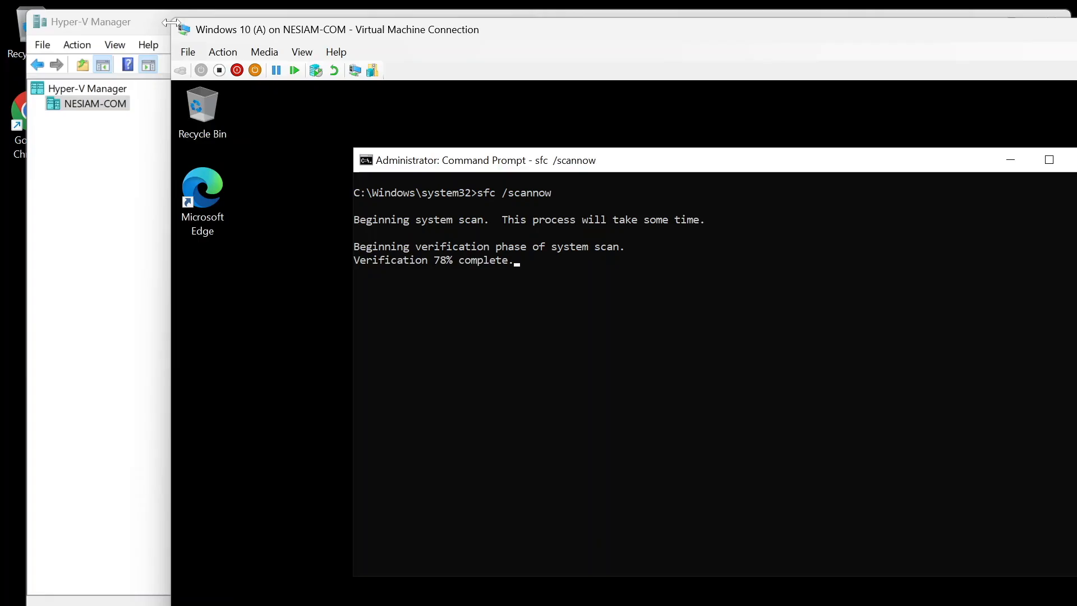
left_click_drag(175, 23, 384, 136)
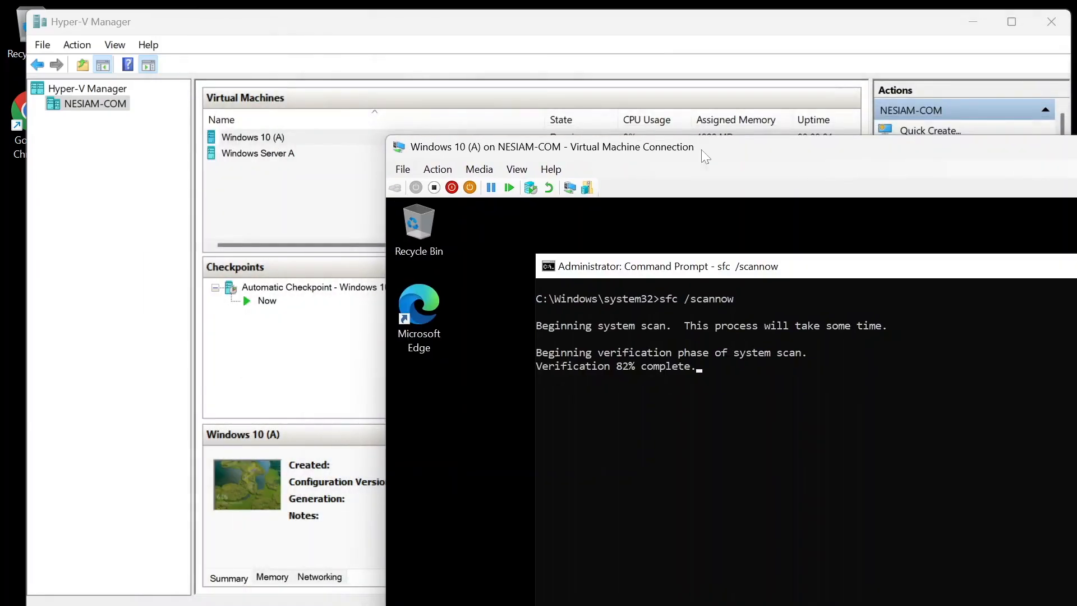
left_click_drag(756, 153, 487, 20)
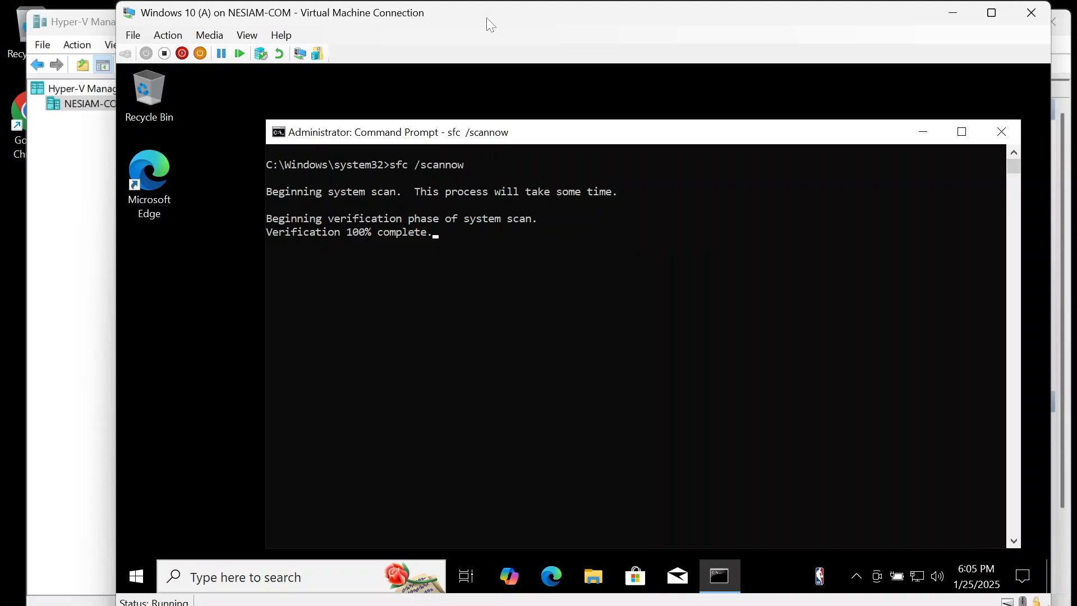
type("exit")
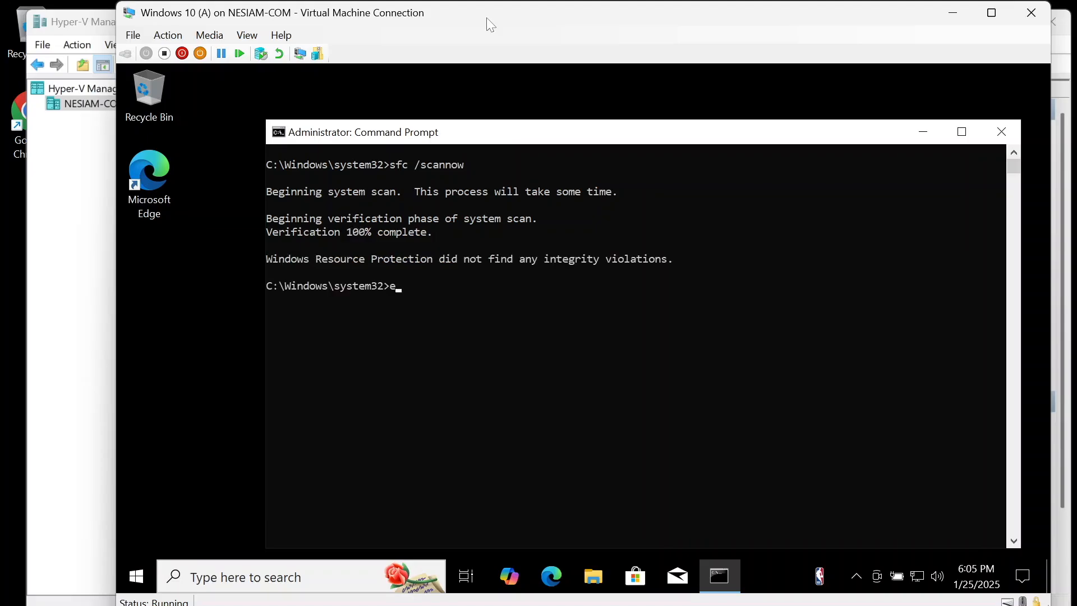
key("Return")
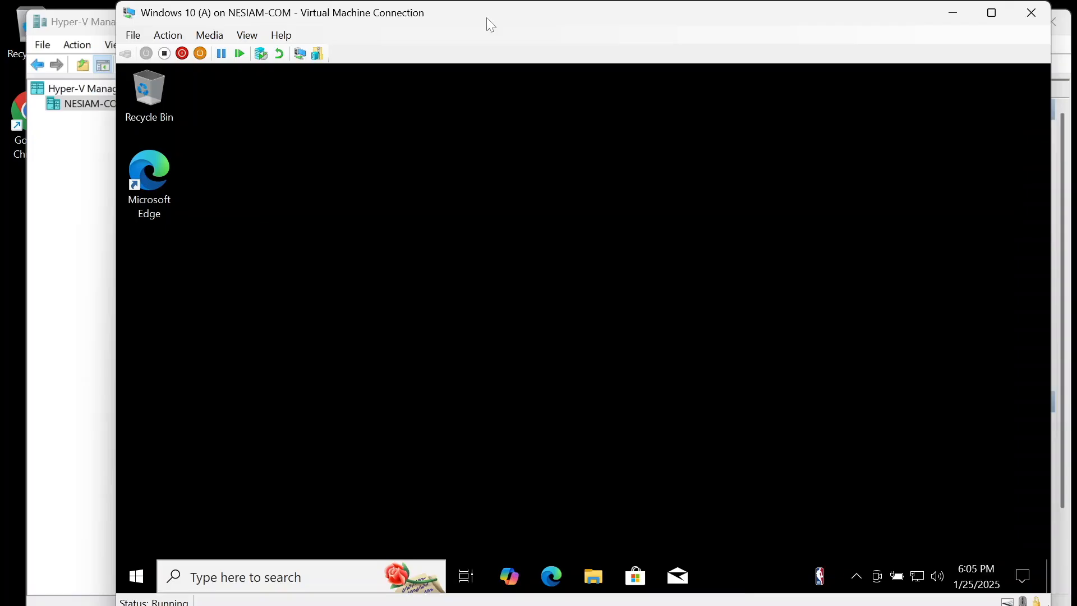